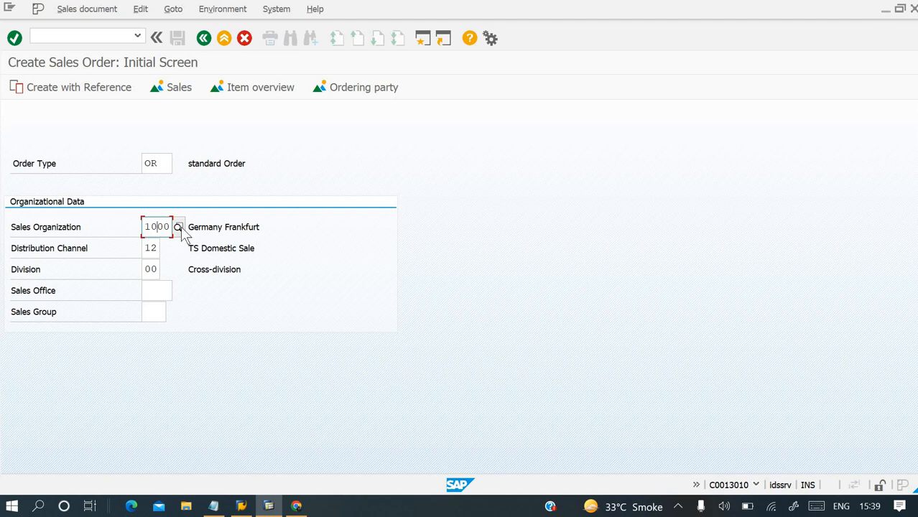
Review the list of available sales document types for the order, keeping order type OR.
{"action": "left_click", "coordinate": [153, 248]}
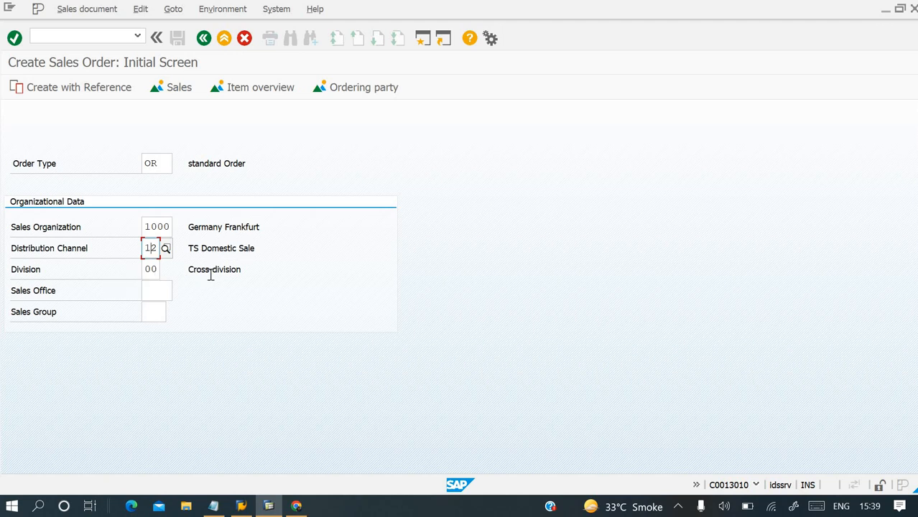
{"action": "left_click", "coordinate": [163, 165]}
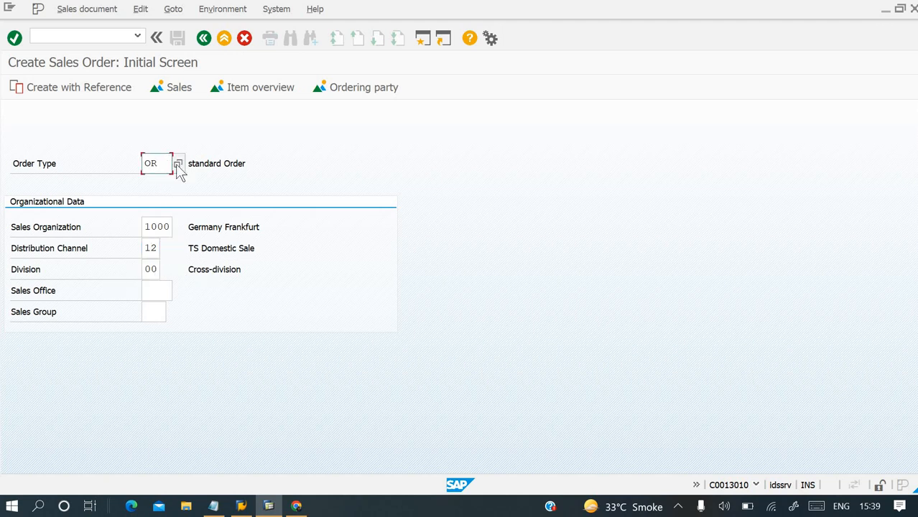
{"action": "left_click", "coordinate": [177, 164]}
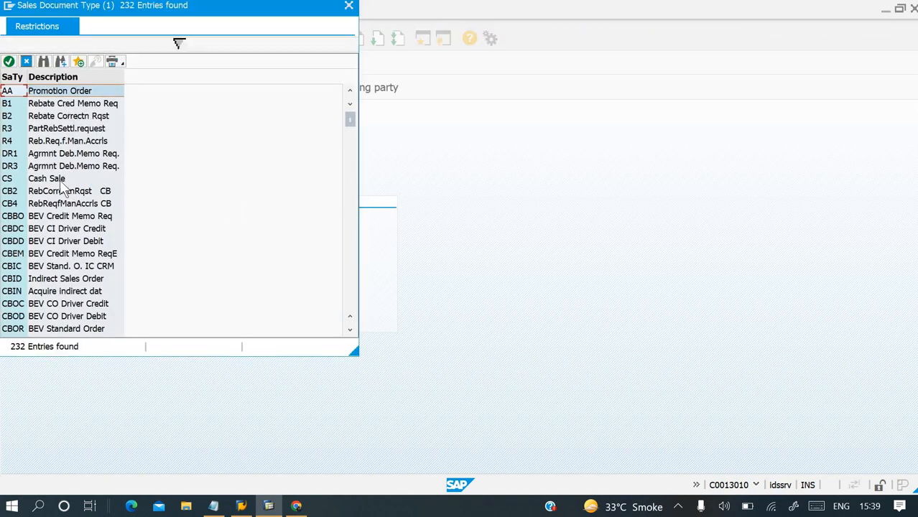
{"action": "key", "text": "Escape"}
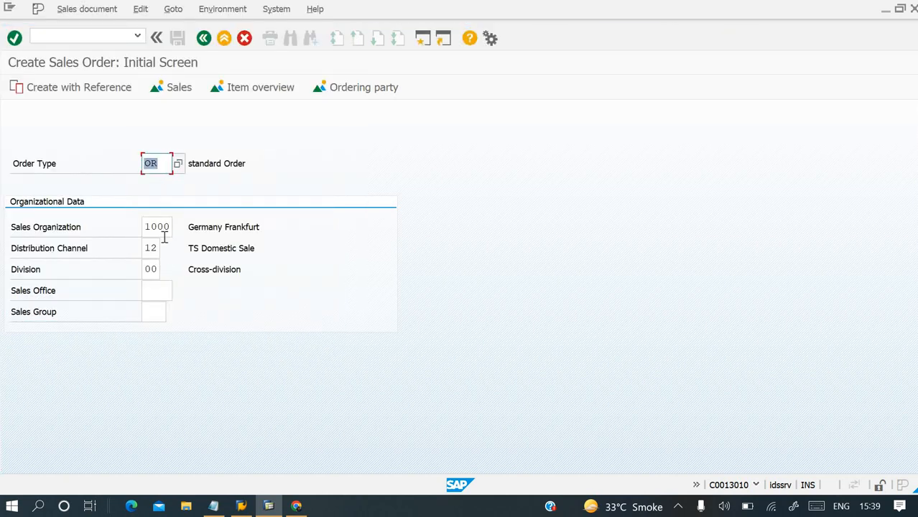
Choose sales organization 1000 (Germany Frankfurt) and distribution channel 12 (TS Domestic Sale) from their value lists.
{"action": "left_click", "coordinate": [164, 229]}
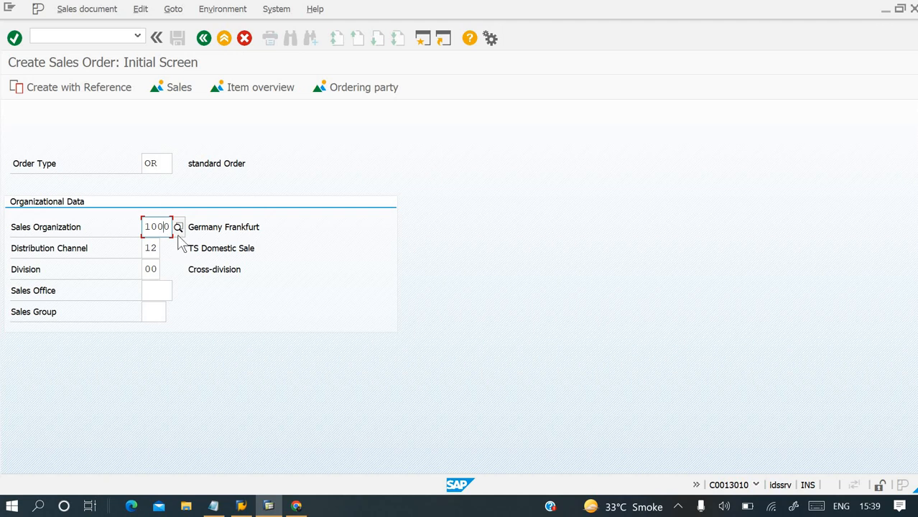
{"action": "left_click", "coordinate": [177, 228]}
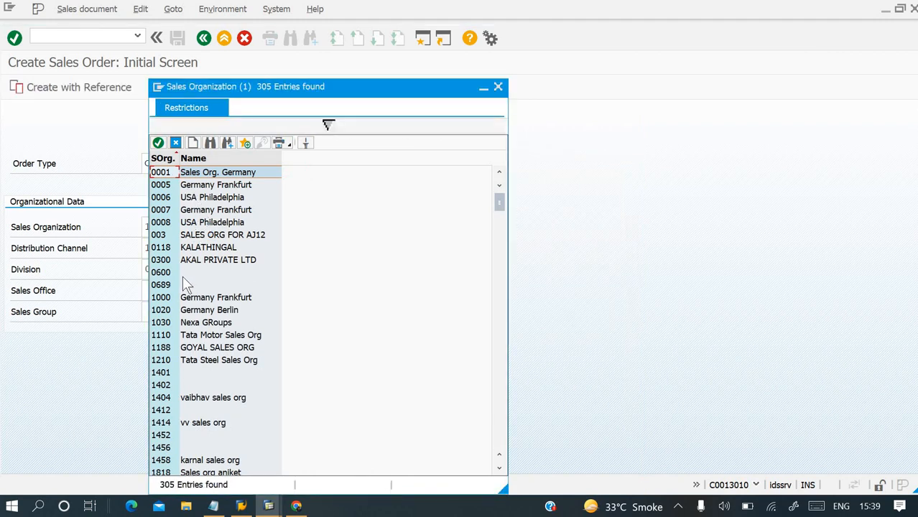
{"action": "left_click", "coordinate": [172, 296]}
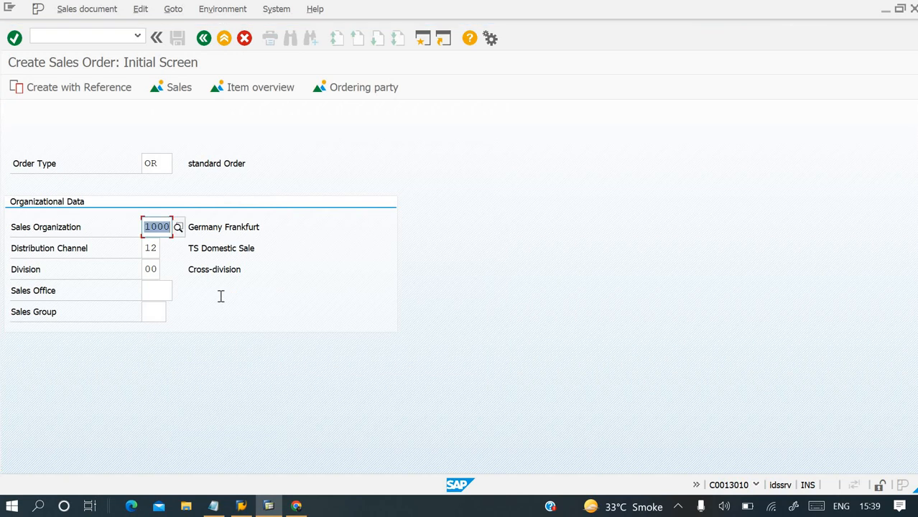
{"action": "left_click", "coordinate": [152, 249]}
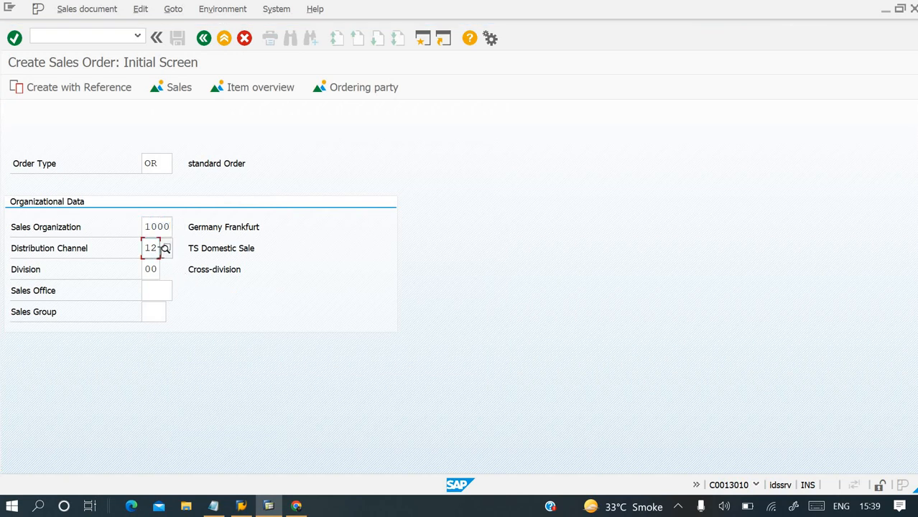
{"action": "left_click", "coordinate": [166, 248]}
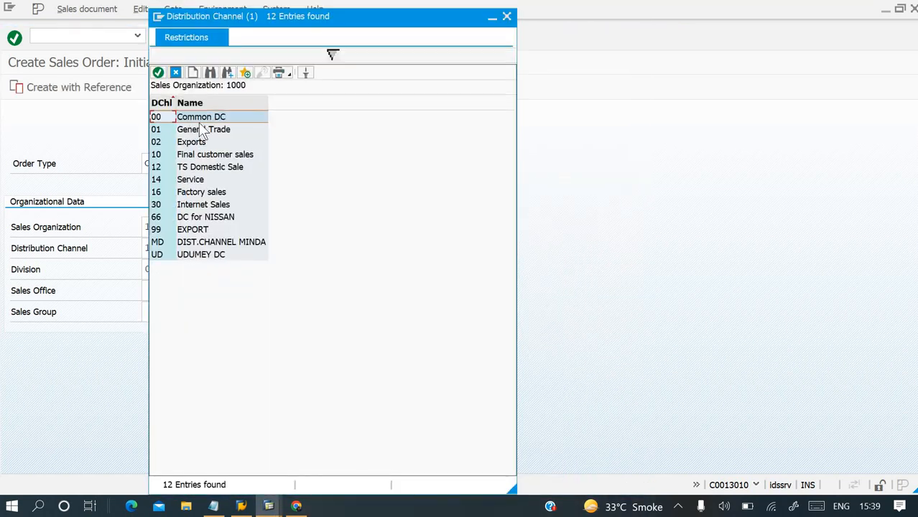
{"action": "double_click", "coordinate": [221, 171]}
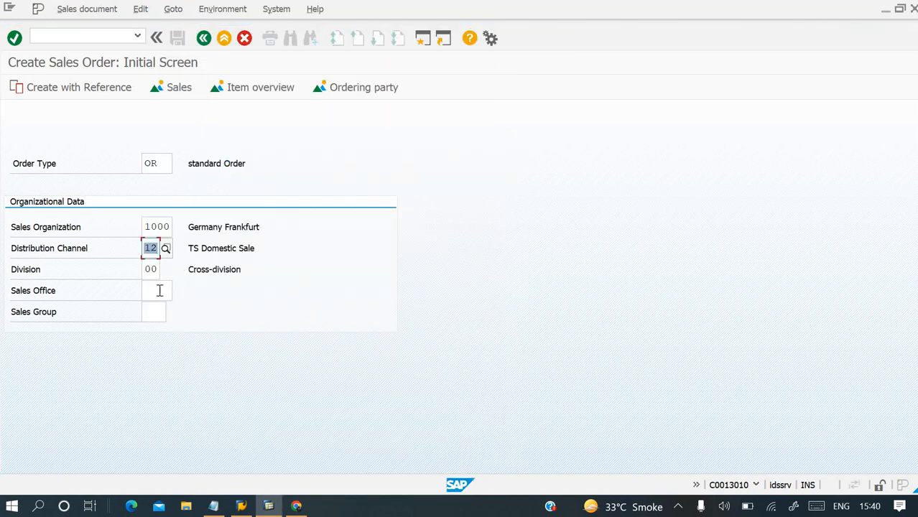
Choose division 00 (Cross-division) from its value list and proceed to the standard order overview.
{"action": "left_click", "coordinate": [153, 271]}
{"action": "key", "text": "Return"}
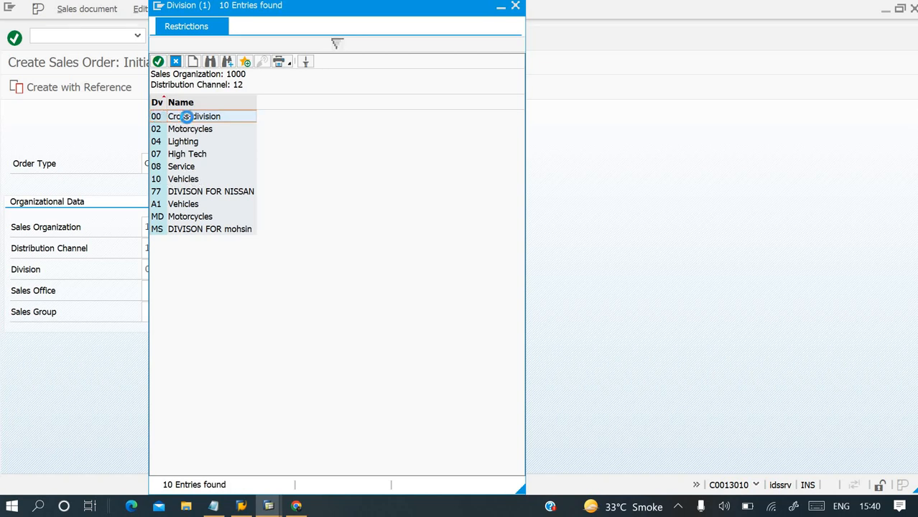
{"action": "double_click", "coordinate": [185, 117]}
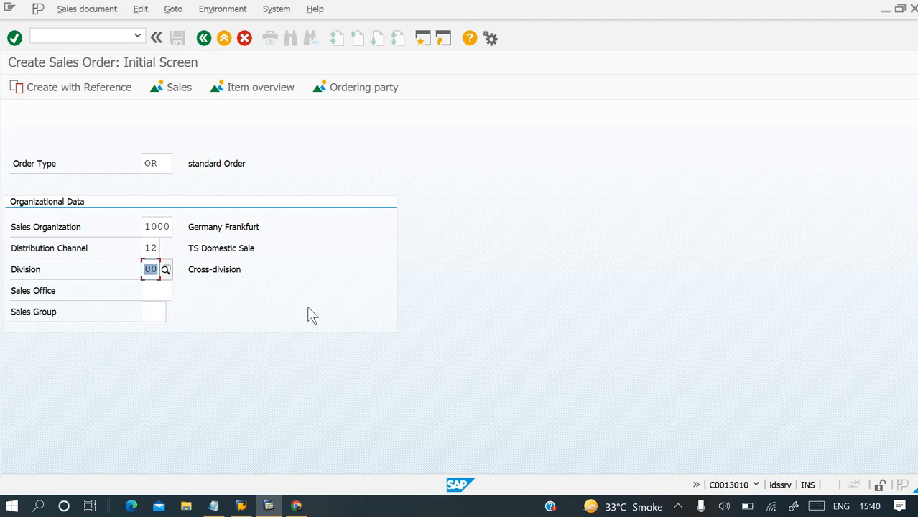
{"action": "key", "text": "Return"}
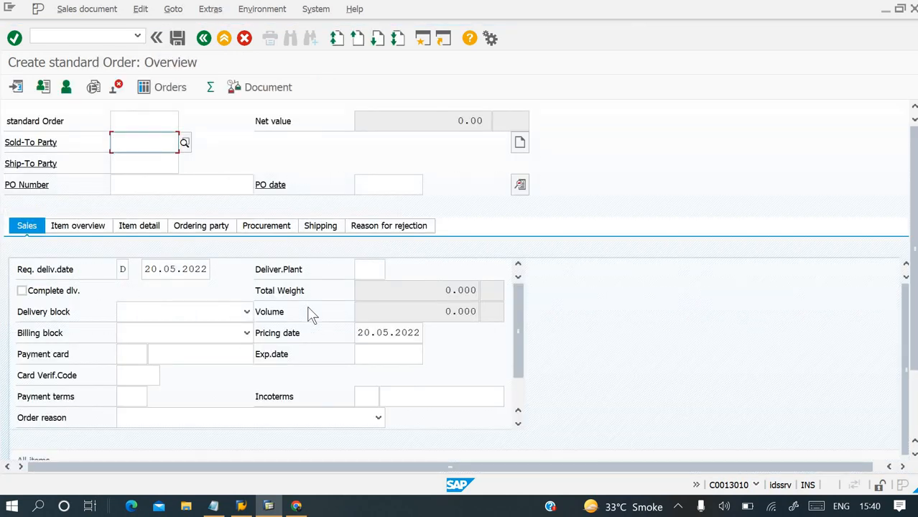
Enter the customer number of Omega Soft-Hardwar as the sold-to party, picking the suggested match.
{"action": "type", "text": "L"}
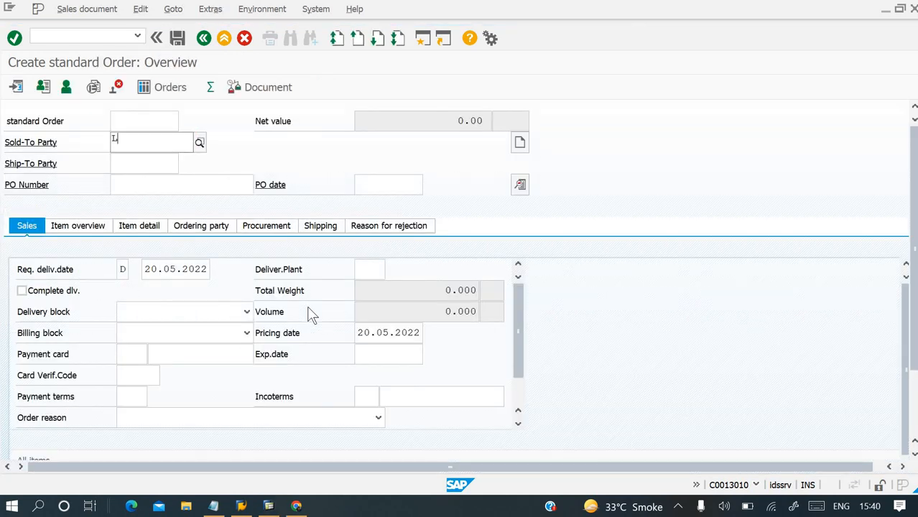
{"action": "type", "text": "-"}
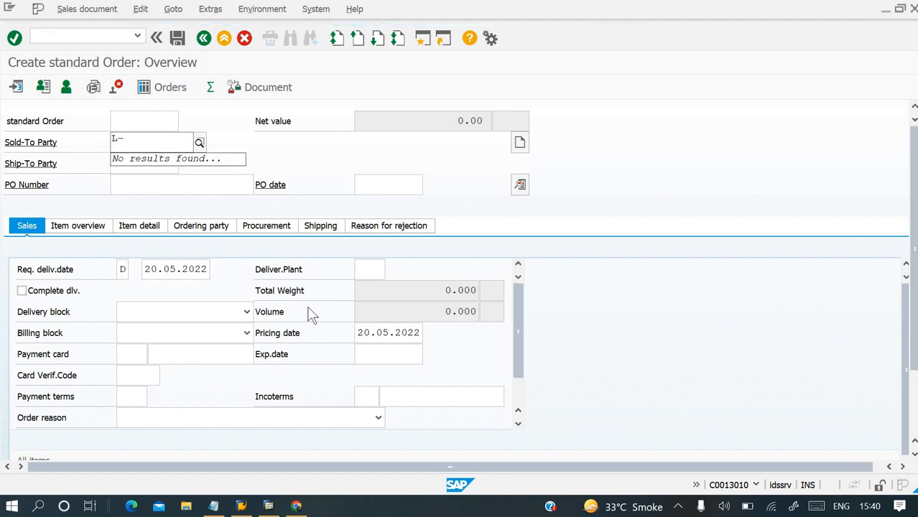
{"action": "type", "text": "64"}
{"action": "key", "text": "BackSpace"}
{"action": "key", "text": "BackSpace"}
{"action": "key", "text": "BackSpace"}
{"action": "key", "text": "BackSpace"}
{"action": "type", "text": "T-L64A01"}
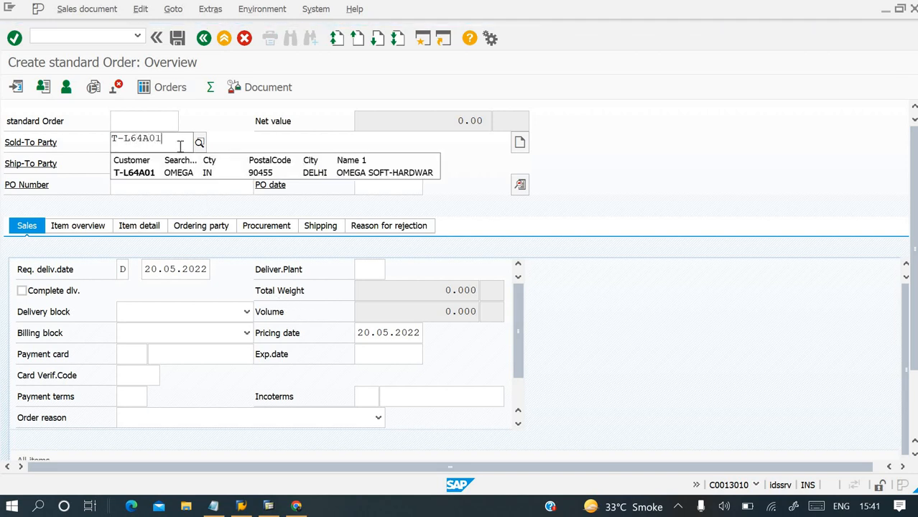
{"action": "left_click_drag", "start_coordinate": [173, 141], "coordinate": [23, 141]}
{"action": "key", "text": "ctrl+c"}
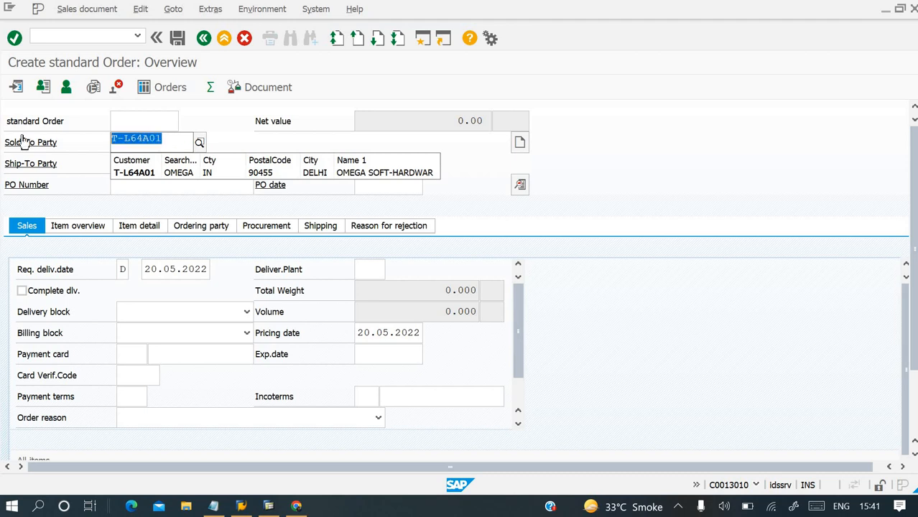
{"action": "left_click", "coordinate": [175, 174]}
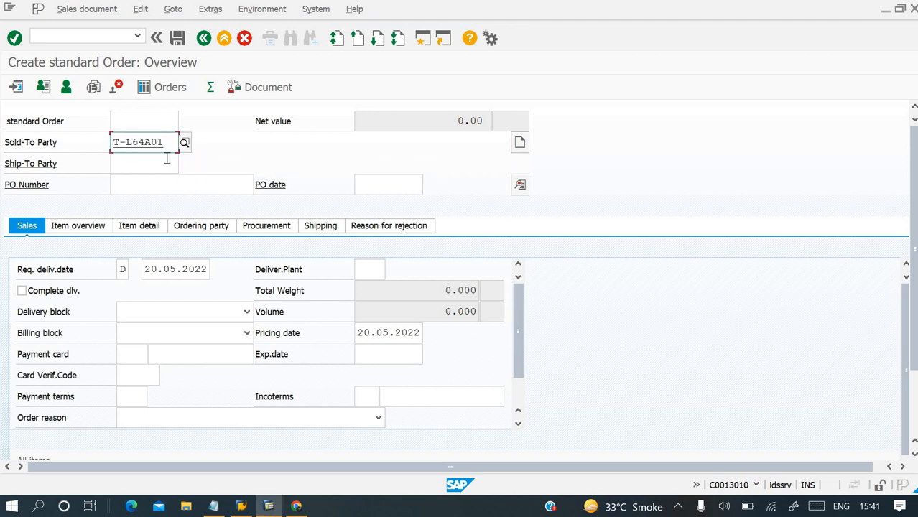
Enter the same customer number as the ship-to party and confirm it.
{"action": "left_click", "coordinate": [165, 159]}
{"action": "key", "text": "ctrl+v"}
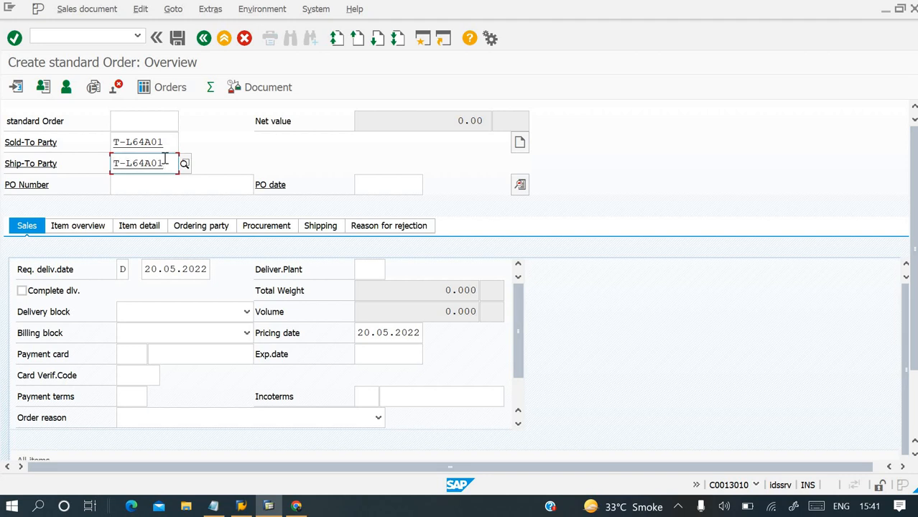
{"action": "key", "text": "Return"}
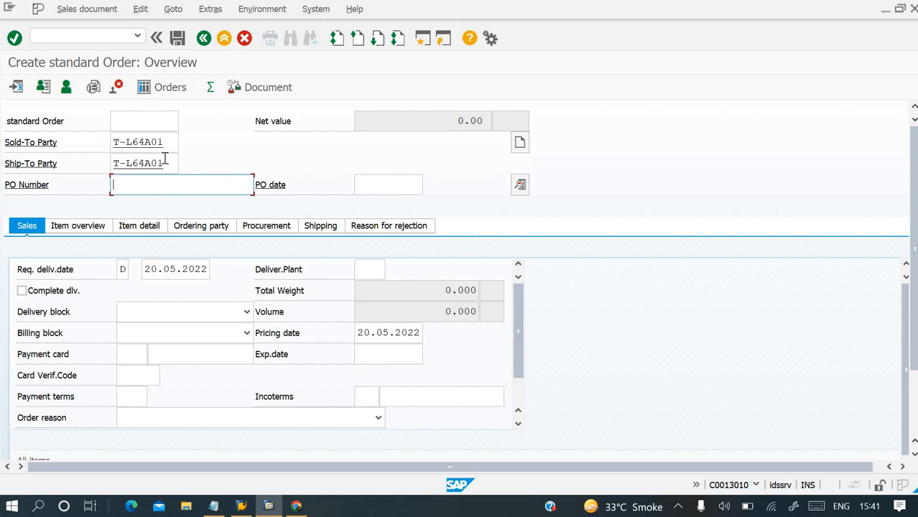
Enter the customer's purchase order number and set the PO date to 20.05.2022.
{"action": "type", "text": "0897"}
{"action": "key", "text": "Tab"}
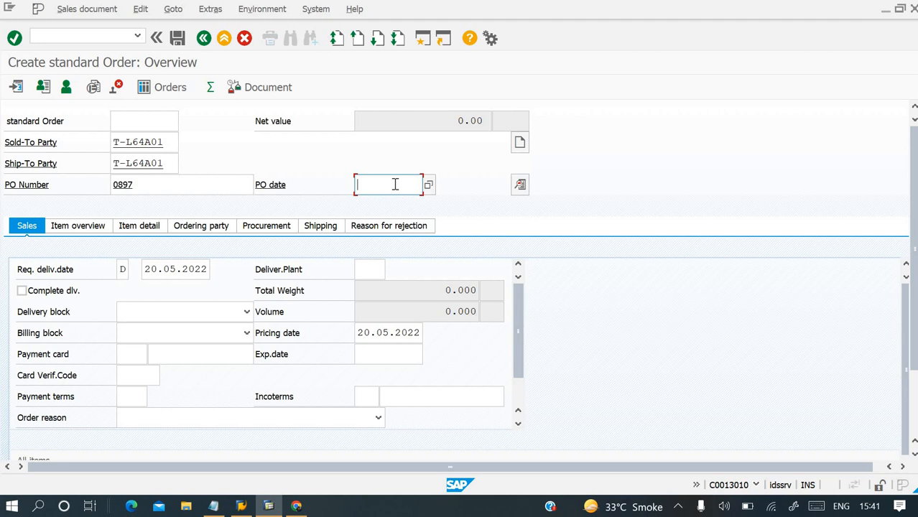
{"action": "type", "text": "20.05.2022"}
{"action": "key", "text": "Tab"}
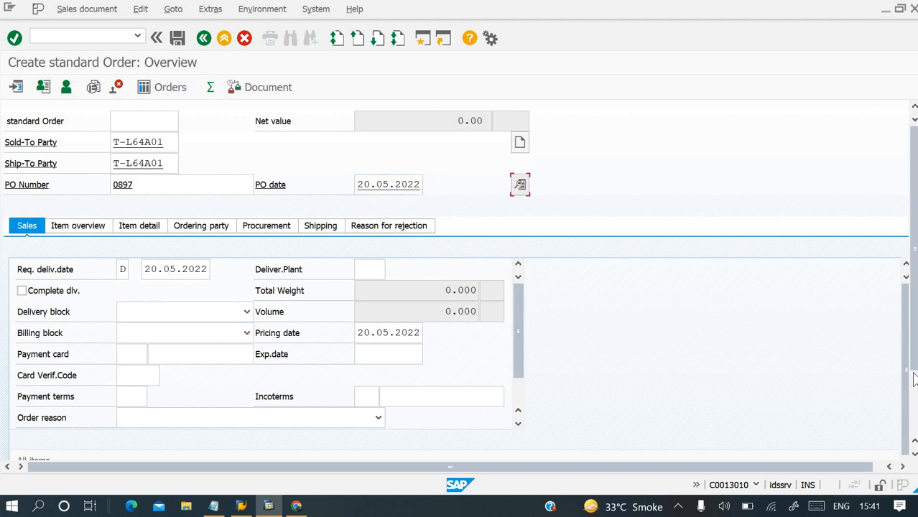
Add material T-AU305 to the first row of the items table with an order quantity of 10.
{"action": "scroll", "coordinate": [913, 371], "scroll_direction": "down", "scroll_amount": 2}
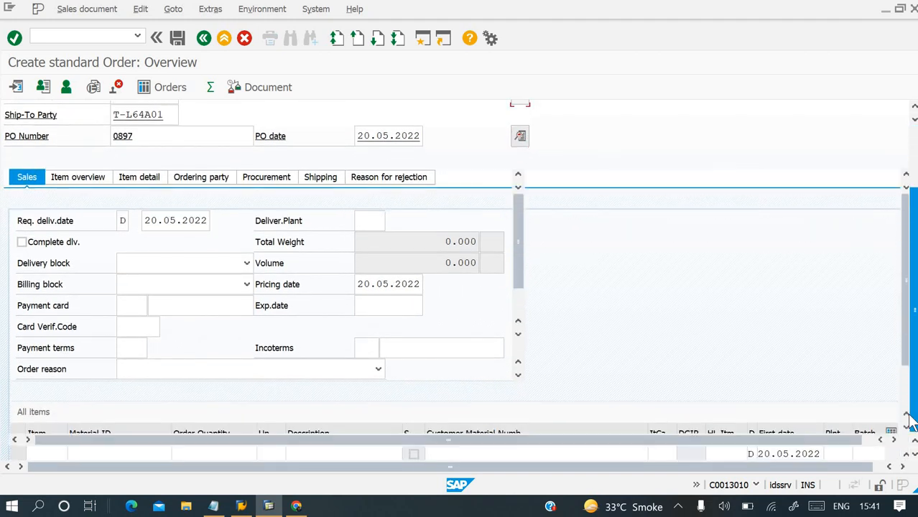
{"action": "scroll", "coordinate": [905, 423], "scroll_direction": "down", "scroll_amount": 2}
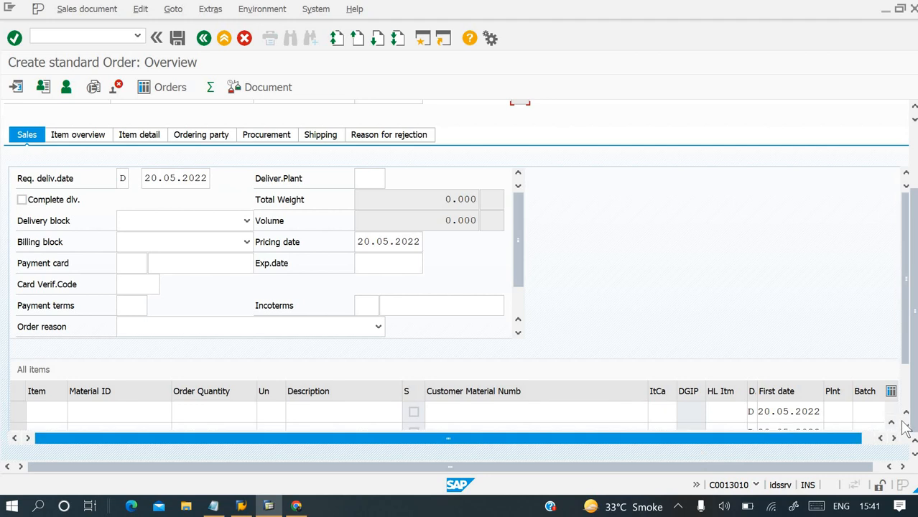
{"action": "scroll", "coordinate": [907, 427], "scroll_direction": "down", "scroll_amount": 1}
{"action": "scroll", "coordinate": [907, 430], "scroll_direction": "down", "scroll_amount": 3}
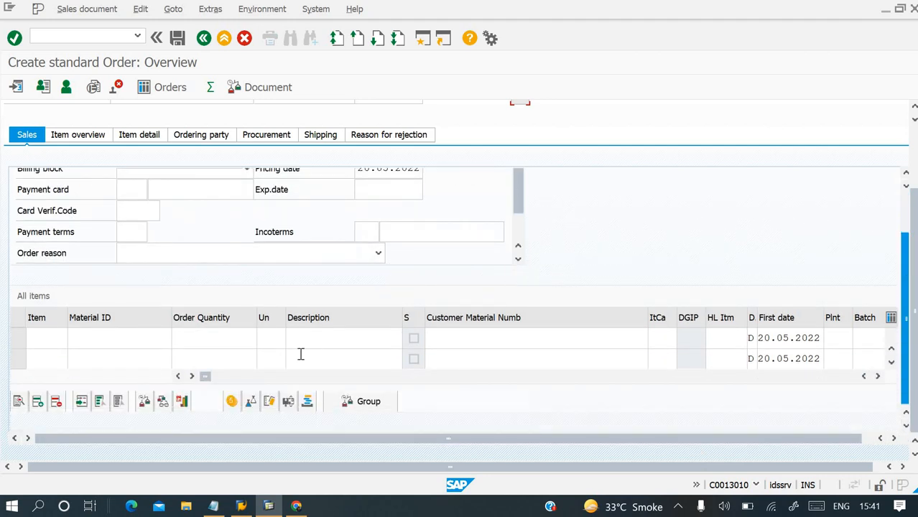
{"action": "left_click", "coordinate": [57, 332]}
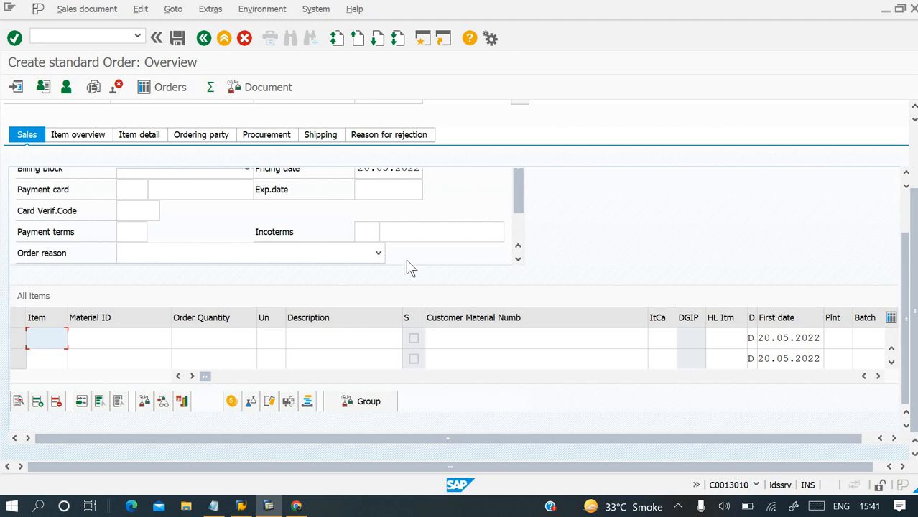
{"action": "left_click", "coordinate": [153, 343]}
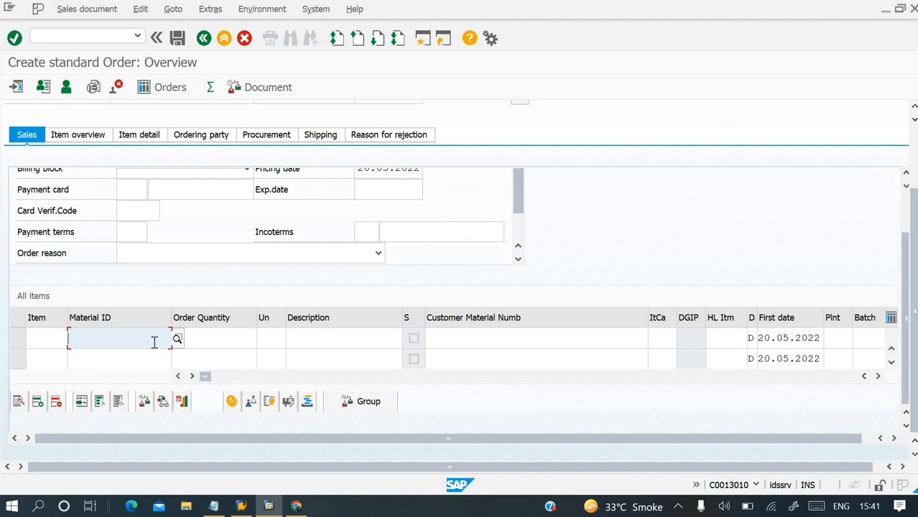
{"action": "type", "text": "t-au305"}
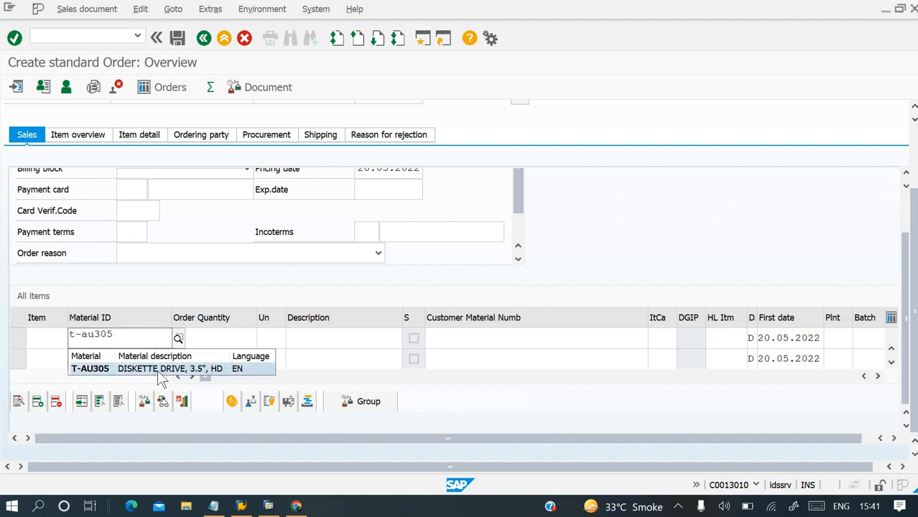
{"action": "left_click", "coordinate": [159, 370]}
{"action": "key", "text": "Tab"}
{"action": "type", "text": "10"}
{"action": "key", "text": "Tab"}
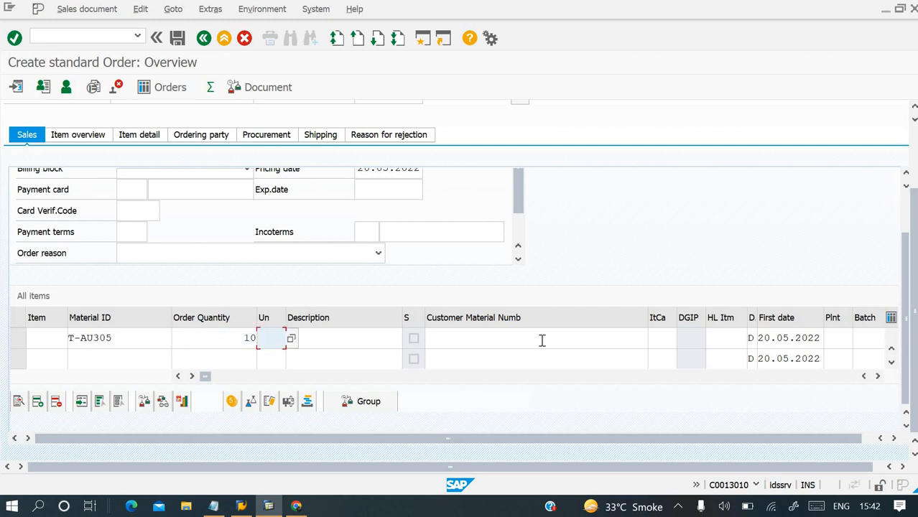
Confirm the T-AU305 item, continuing despite its open quotations, and save the standard order.
{"action": "key", "text": "Tab"}
{"action": "key", "text": "Tab"}
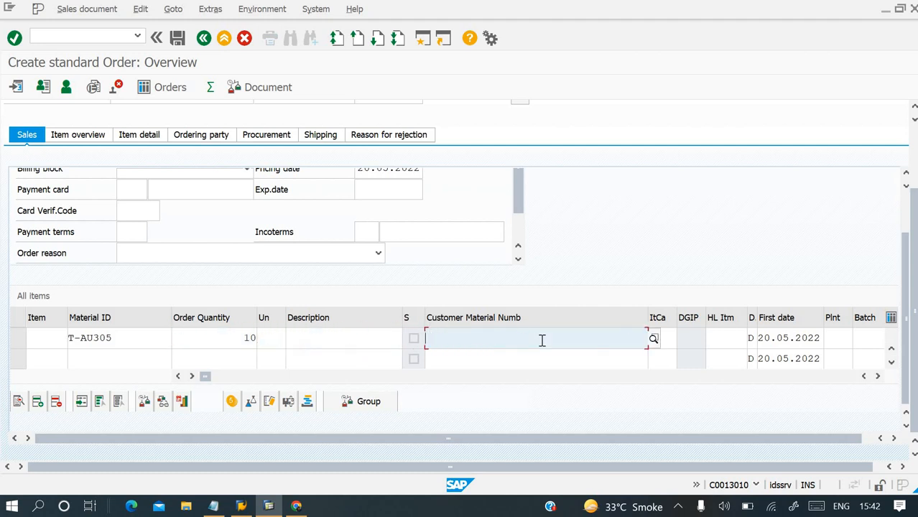
{"action": "key", "text": "Tab"}
{"action": "key", "text": "Tab"}
{"action": "key", "text": "Tab"}
{"action": "key", "text": "Tab"}
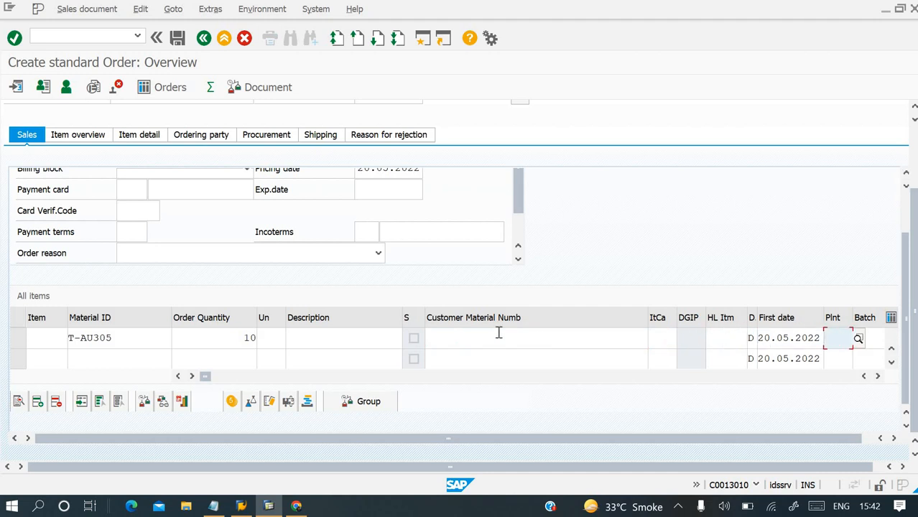
{"action": "left_click", "coordinate": [309, 344]}
{"action": "key", "text": "Return"}
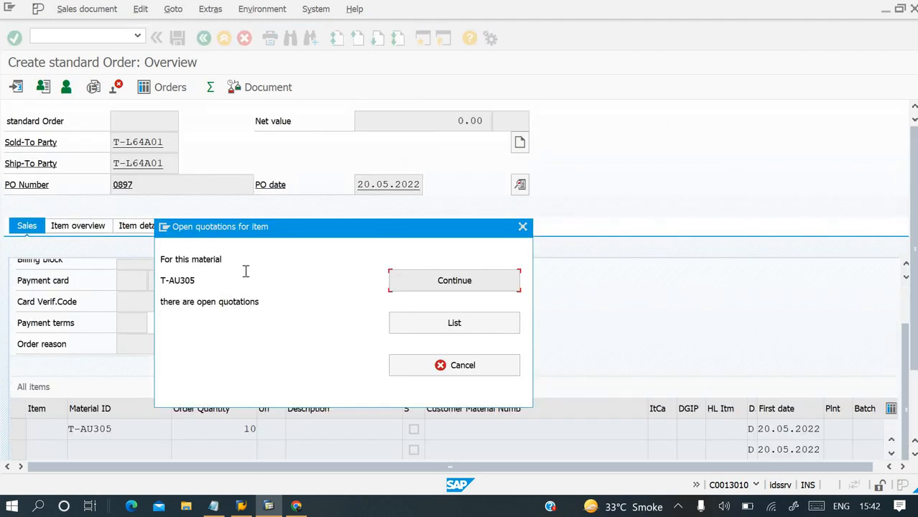
{"action": "left_click", "coordinate": [454, 284]}
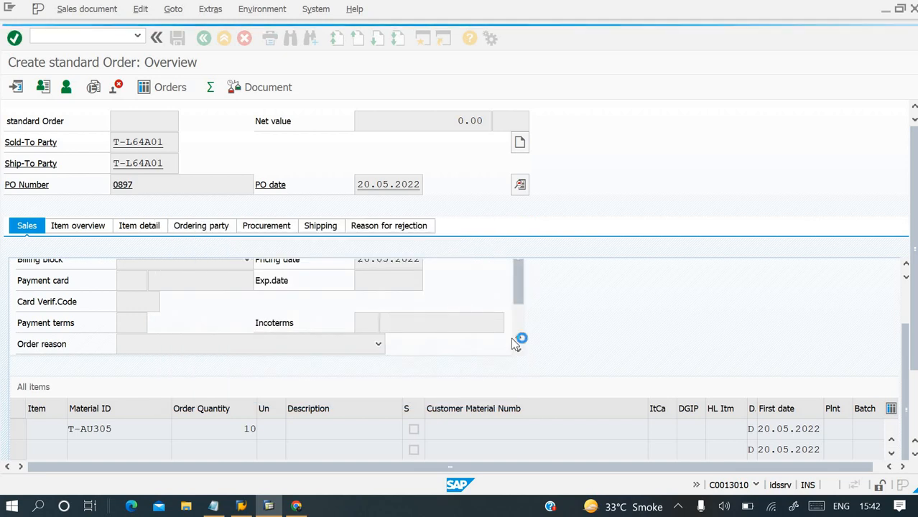
{"action": "left_click", "coordinate": [480, 436]}
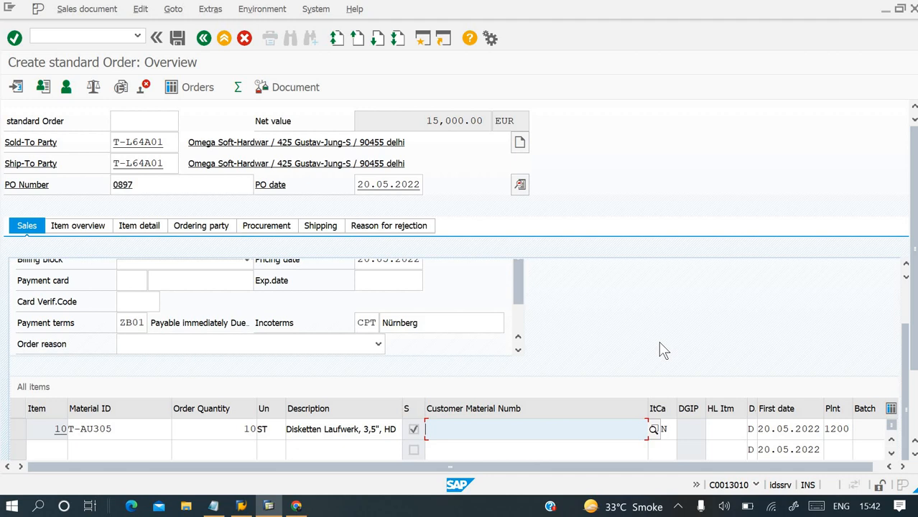
{"action": "key", "text": "Return"}
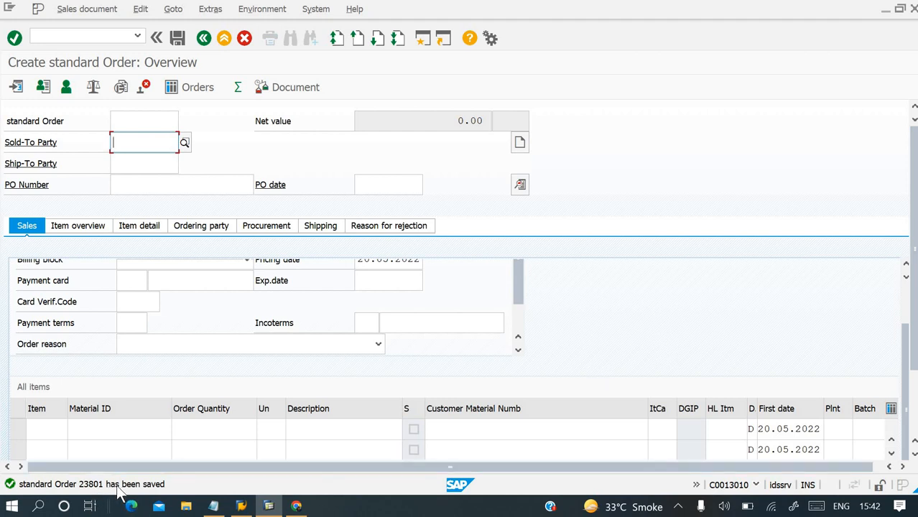
Copy the order-saved message from its details and append it after "=" to the VA01 line in Notepad, closing the message details.
{"action": "left_click", "coordinate": [117, 486]}
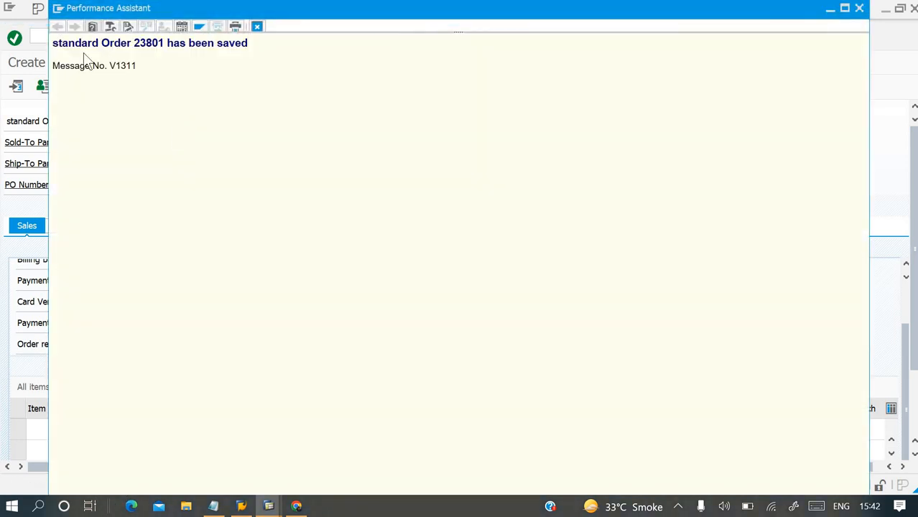
{"action": "left_click_drag", "start_coordinate": [56, 43], "coordinate": [266, 34]}
{"action": "key", "text": "ctrl+c"}
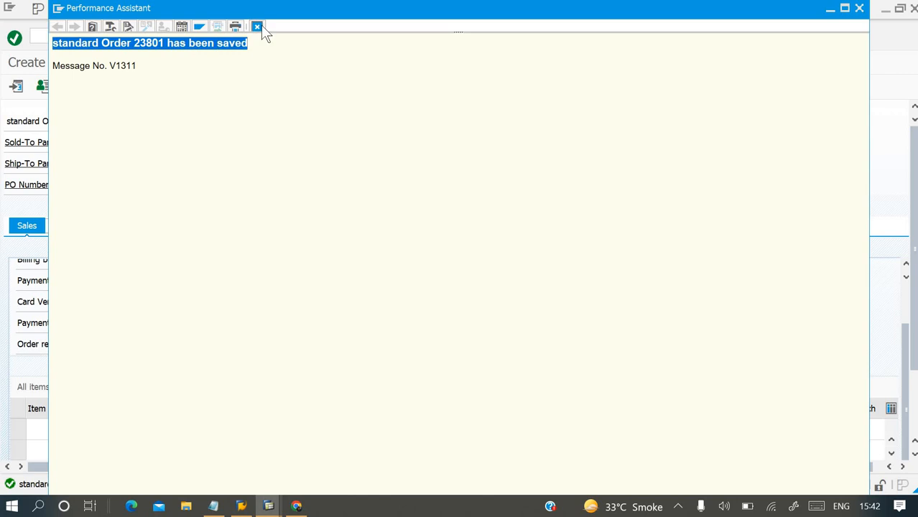
{"action": "left_click", "coordinate": [213, 506]}
{"action": "left_click", "coordinate": [415, 68]}
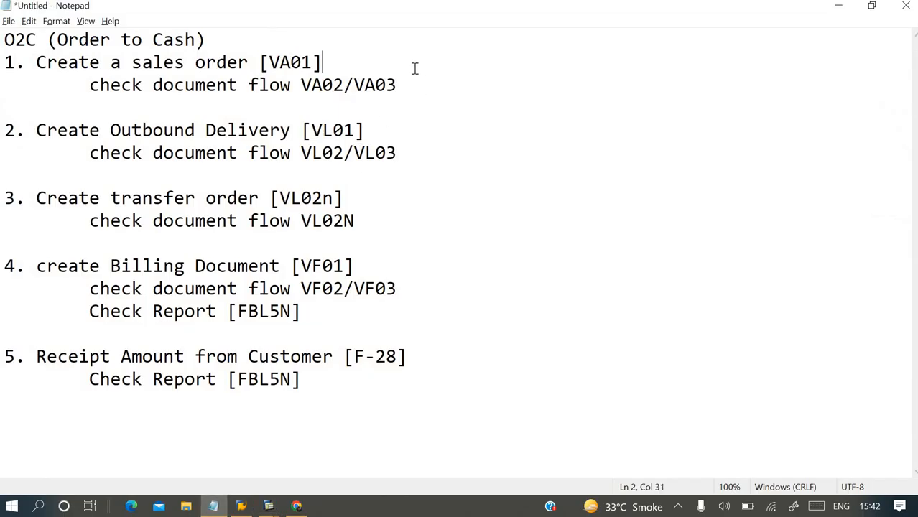
{"action": "type", "text": "="}
{"action": "key", "text": "ctrl+v"}
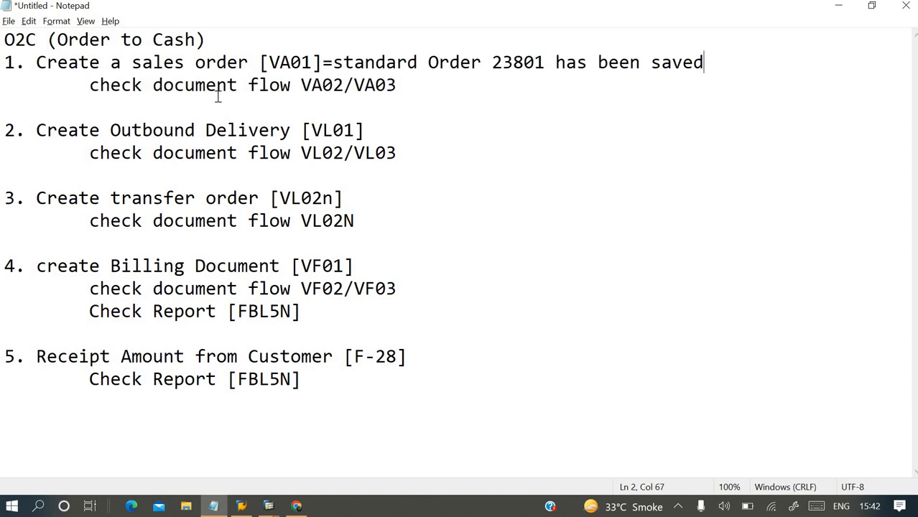
{"action": "key", "text": "alt+Tab"}
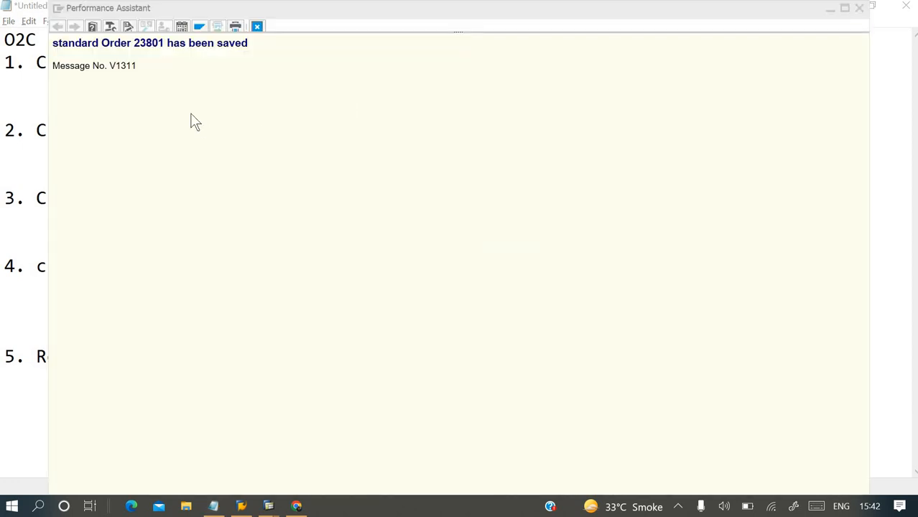
{"action": "left_click", "coordinate": [269, 508]}
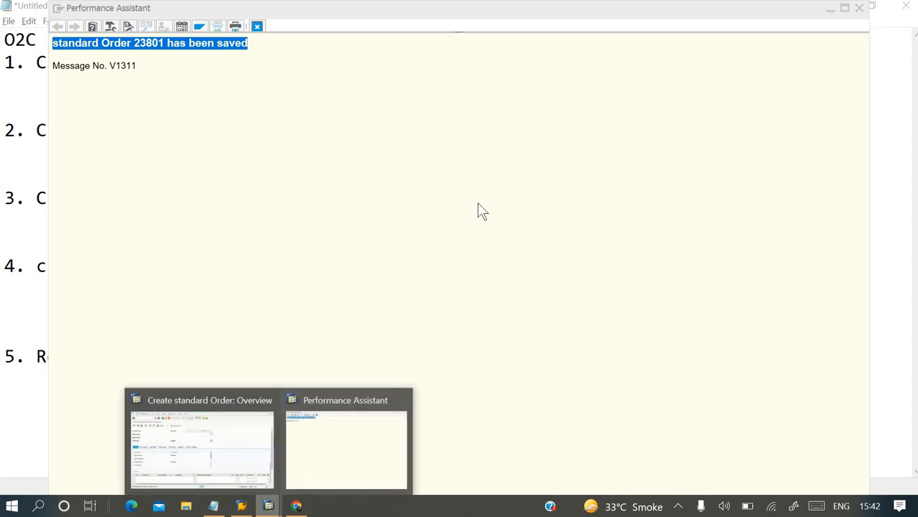
{"action": "left_click", "coordinate": [858, 10]}
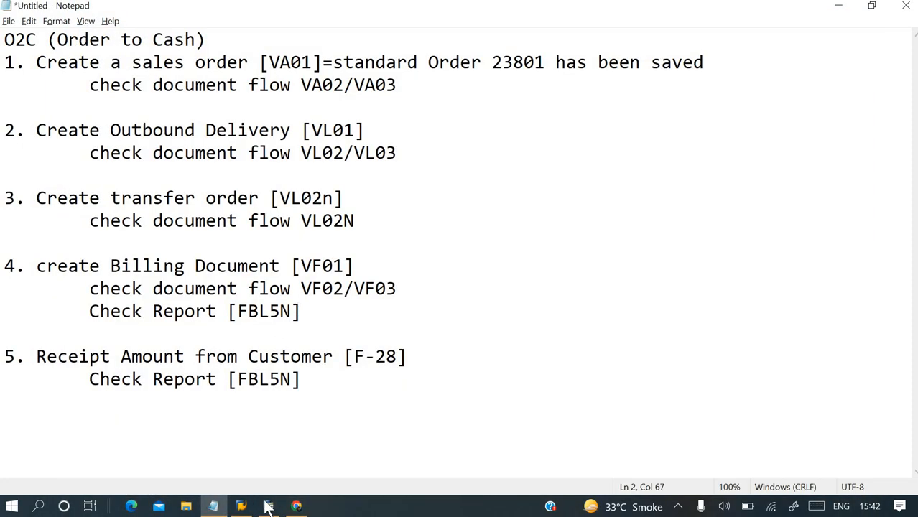
Return to SAP, leave standard order creation and open transaction VA02 for changing sales orders.
{"action": "left_click", "coordinate": [268, 507]}
{"action": "left_click", "coordinate": [93, 32]}
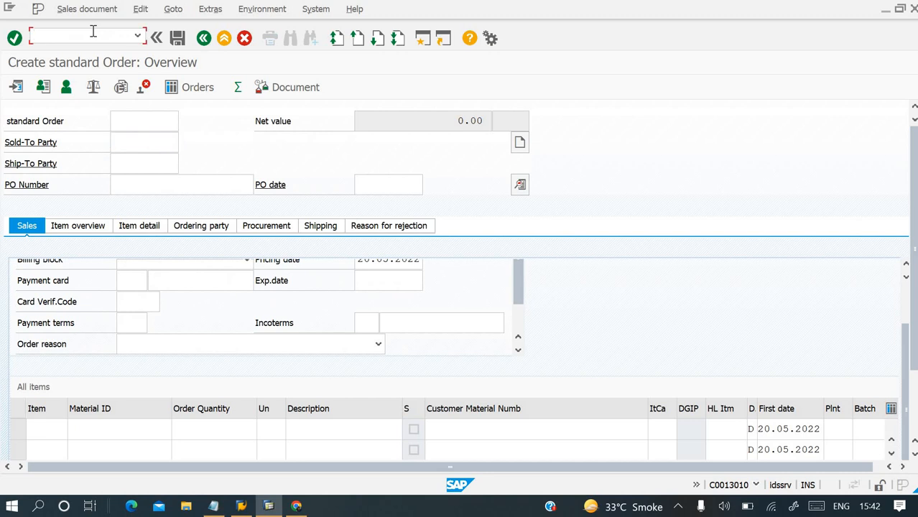
{"action": "key", "text": "Return"}
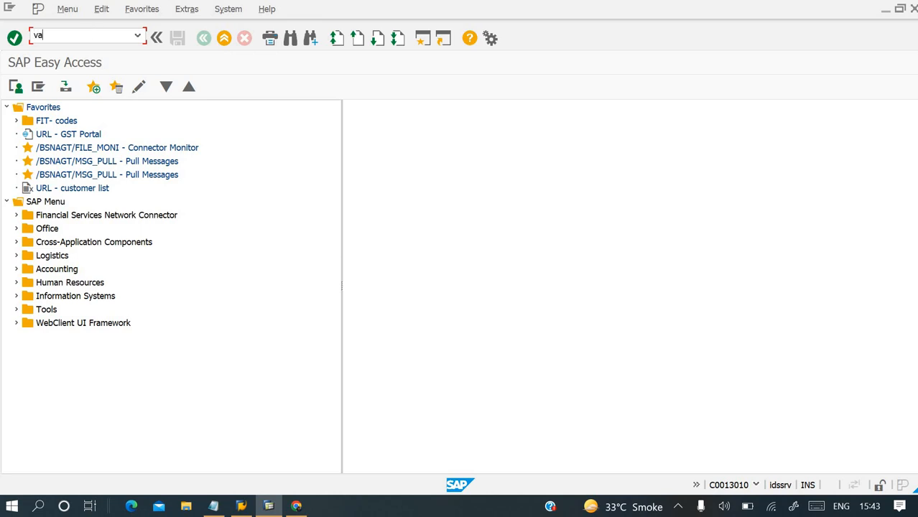
{"action": "type", "text": "va02"}
{"action": "key", "text": "Return"}
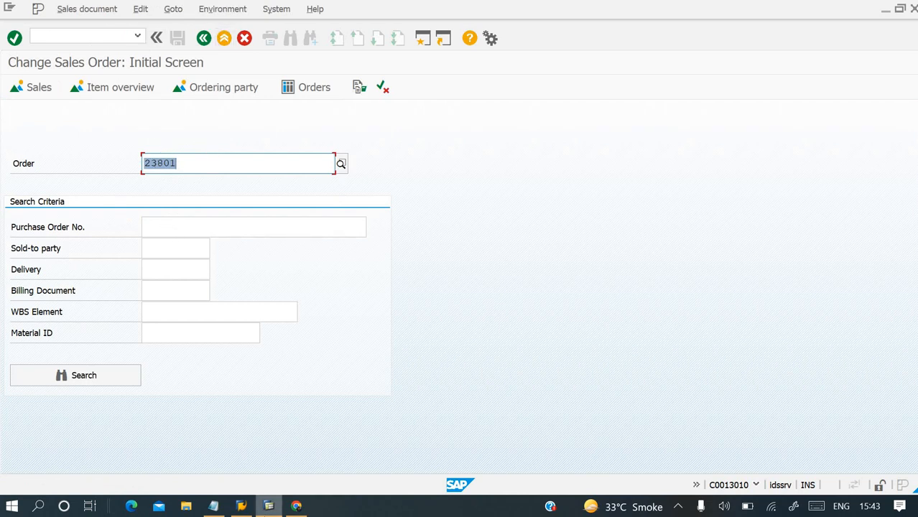
Check the order number against the Notepad notes, display the order's document flow and return to SAP Easy Access.
{"action": "left_click", "coordinate": [214, 505]}
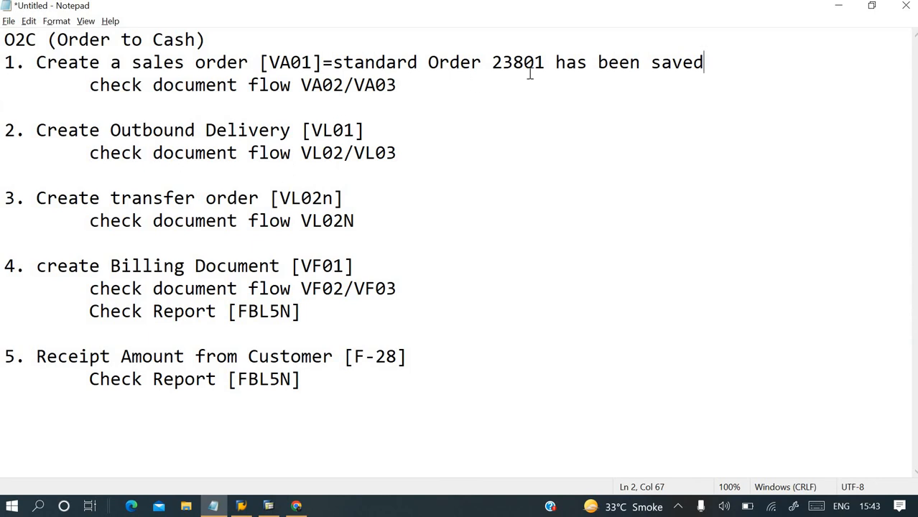
{"action": "left_click", "coordinate": [269, 506]}
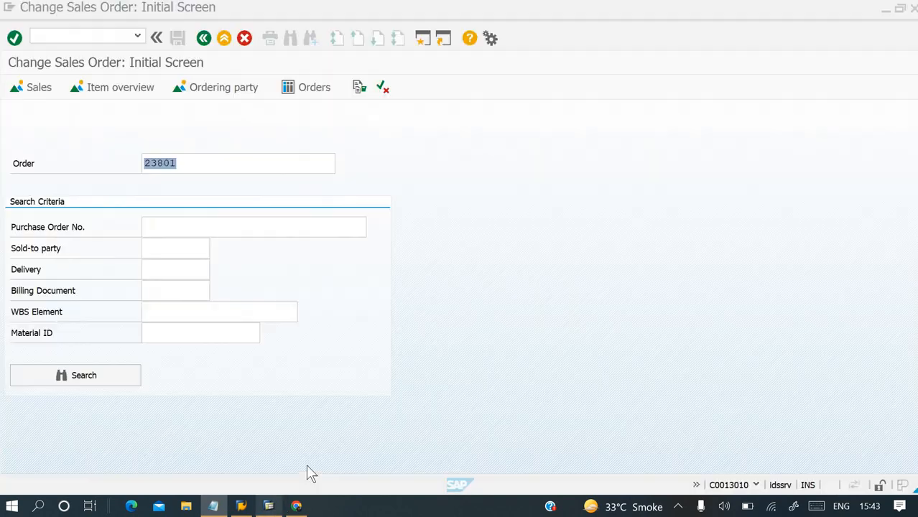
{"action": "left_click", "coordinate": [220, 9]}
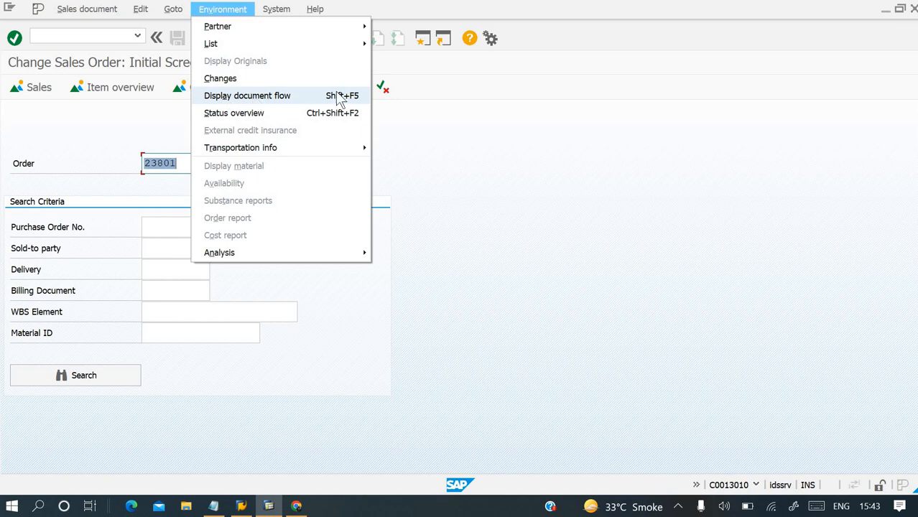
{"action": "left_click", "coordinate": [309, 101]}
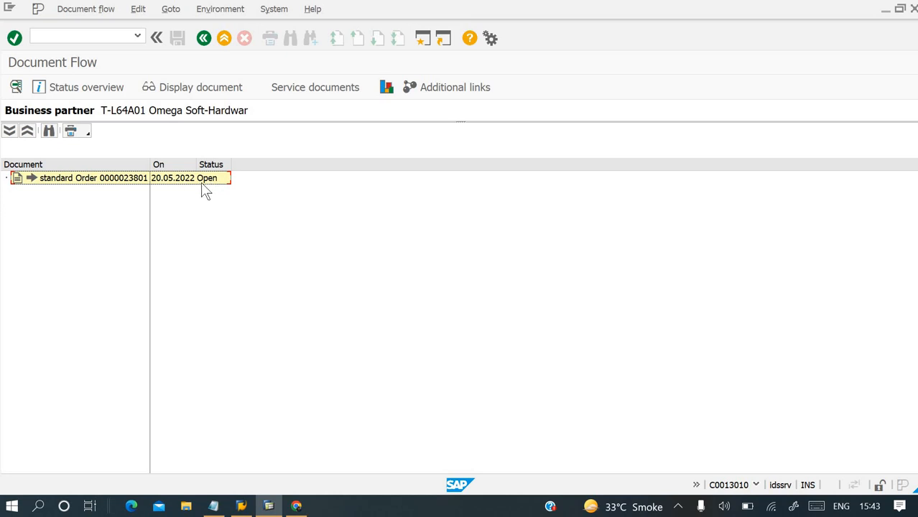
{"action": "key", "text": "Return"}
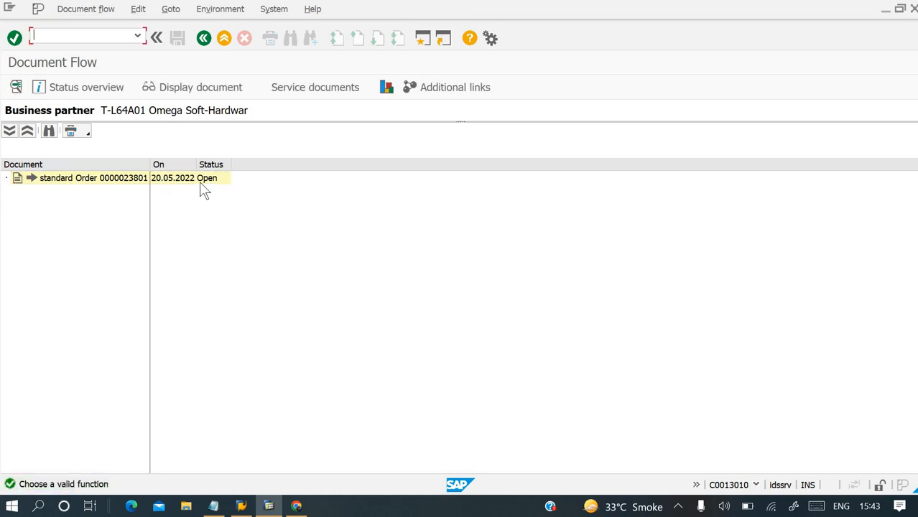
{"action": "type", "text": "/n"}
{"action": "key", "text": "Return"}
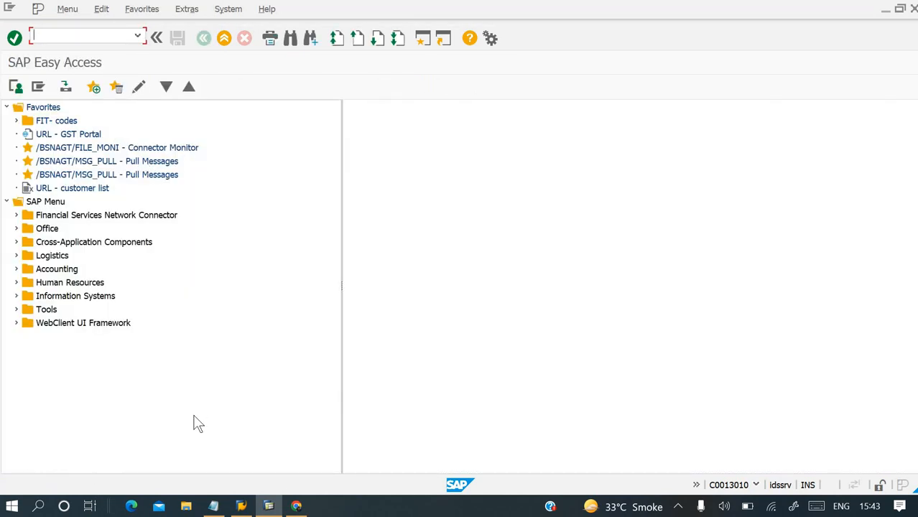
{"action": "left_click", "coordinate": [214, 506]}
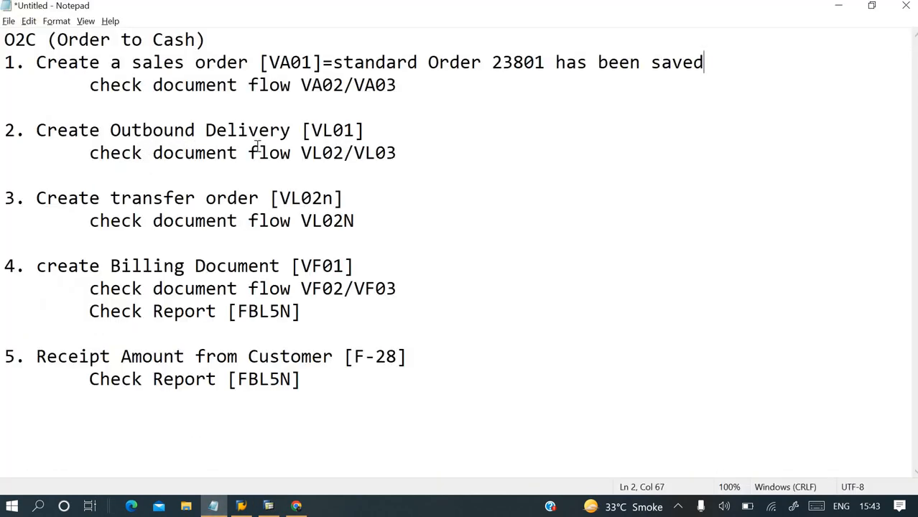
{"action": "left_click", "coordinate": [321, 130]}
{"action": "key", "text": "alt+Tab"}
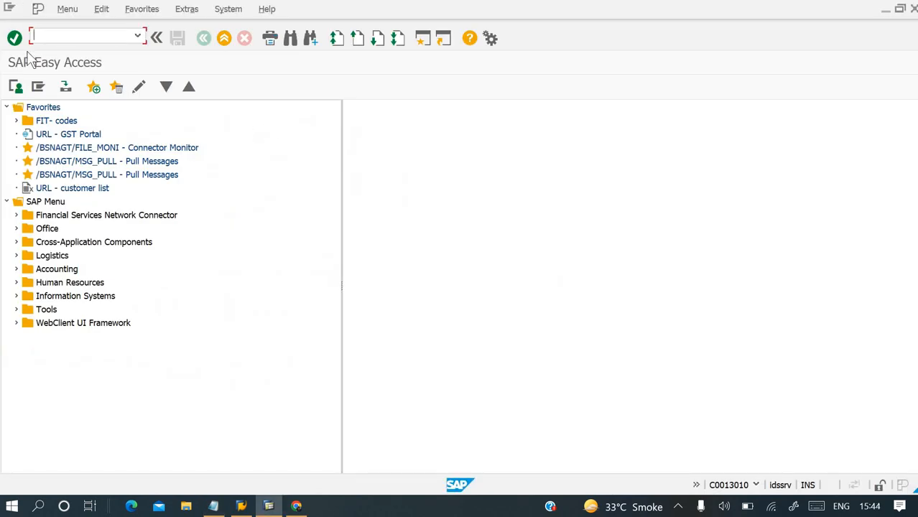
{"action": "type", "text": "vl01n"}
{"action": "key", "text": "Return"}
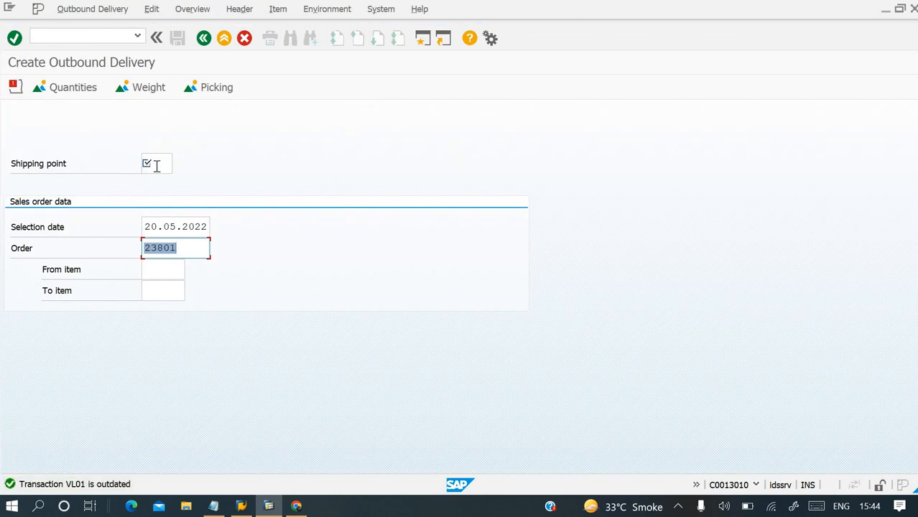
{"action": "left_click", "coordinate": [156, 166]}
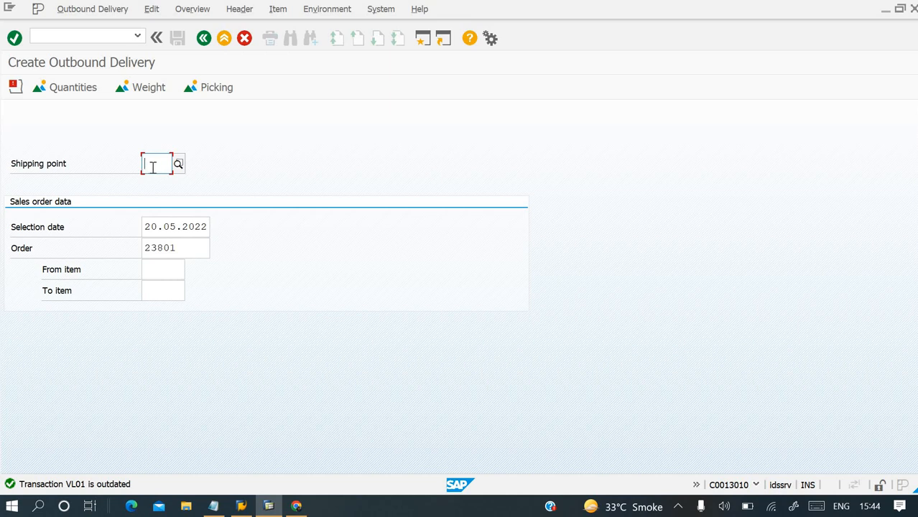
{"action": "left_click", "coordinate": [100, 38]}
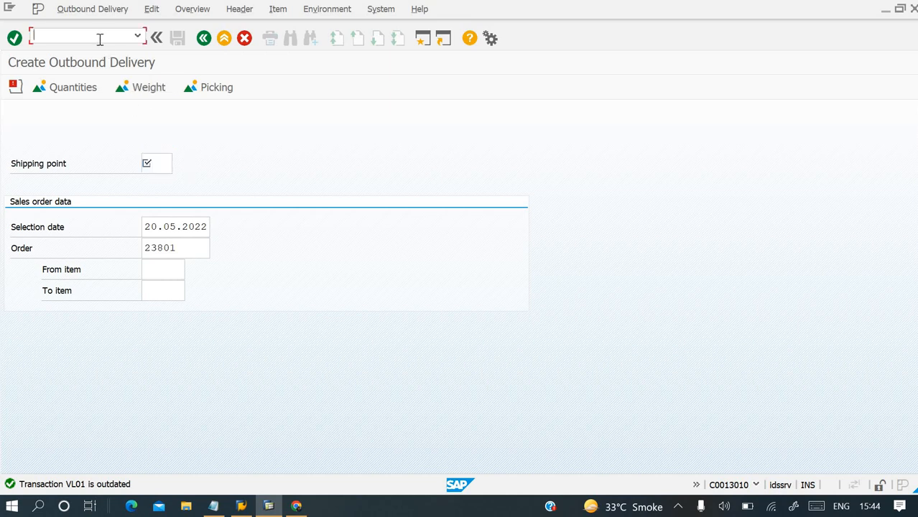
{"action": "type", "text": "/n"}
{"action": "key", "text": "Return"}
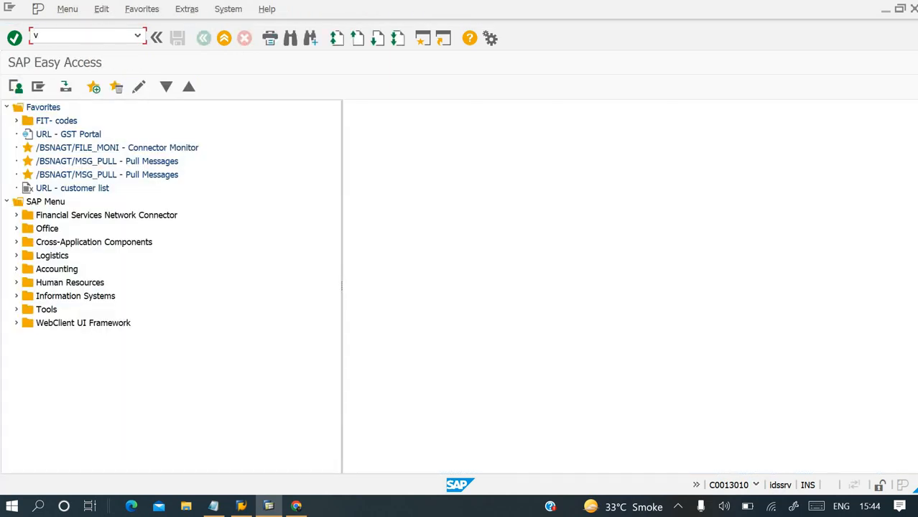
Open the saved order in VA02, look up the T-AU305 item's shipping point in the shipping data, and leave the transaction.
{"action": "type", "text": "va02"}
{"action": "key", "text": "Return"}
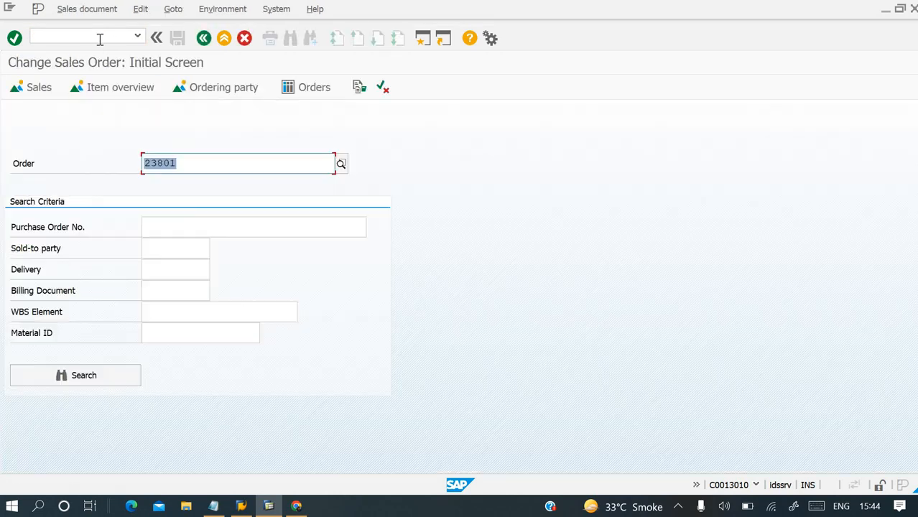
{"action": "key", "text": "Return"}
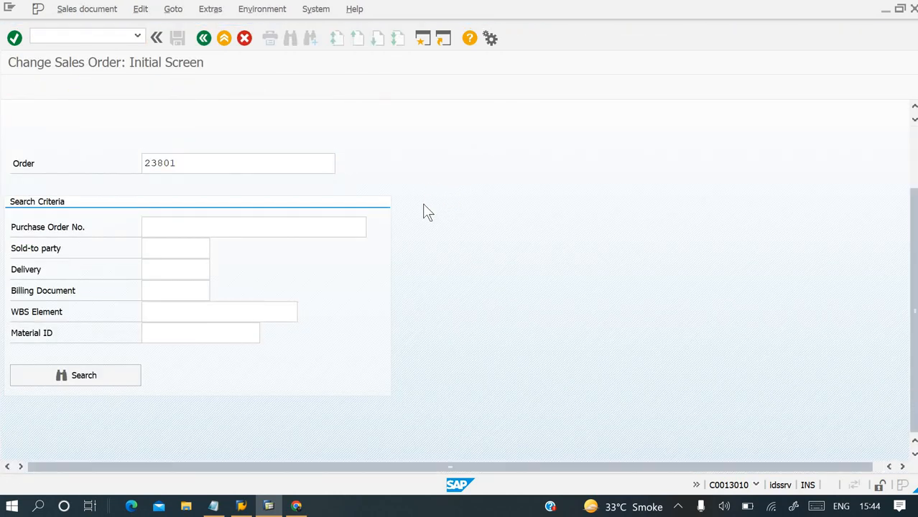
{"action": "left_click", "coordinate": [322, 136]}
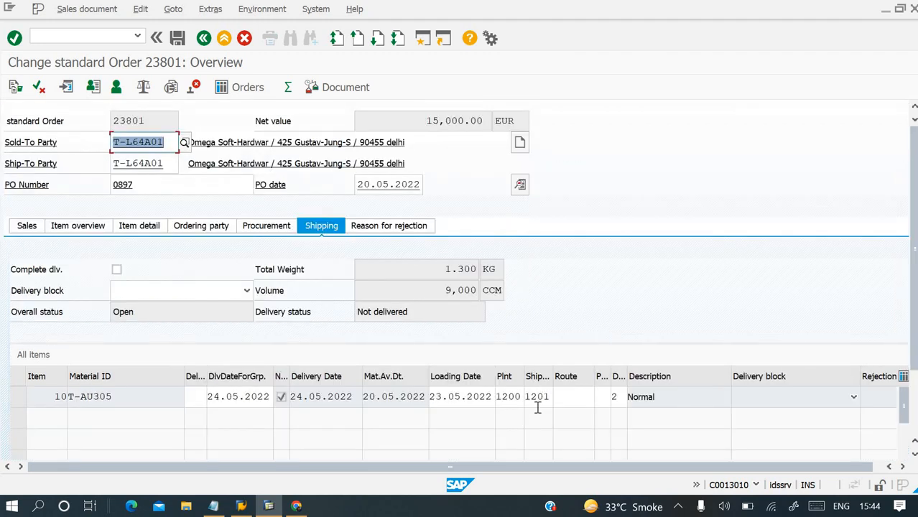
{"action": "left_click_drag", "start_coordinate": [552, 376], "coordinate": [579, 377]}
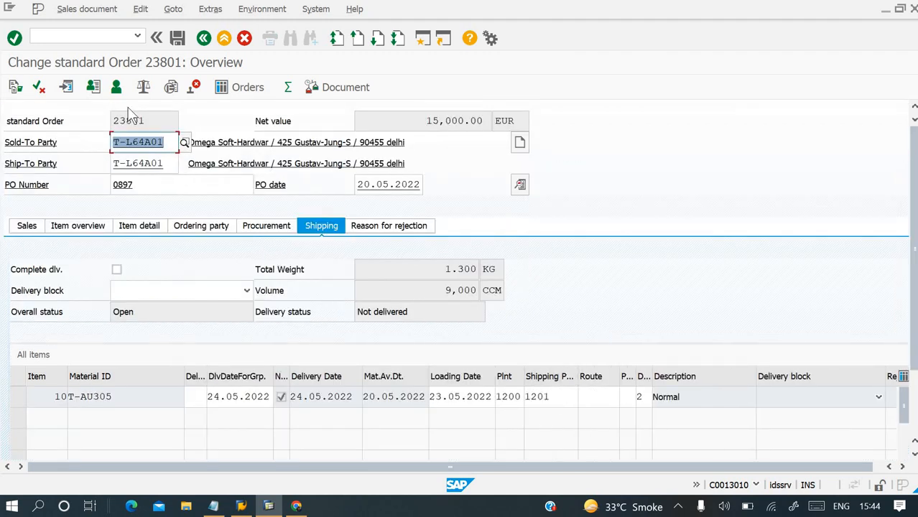
{"action": "left_click", "coordinate": [101, 36]}
{"action": "type", "text": "/n"}
{"action": "key", "text": "Return"}
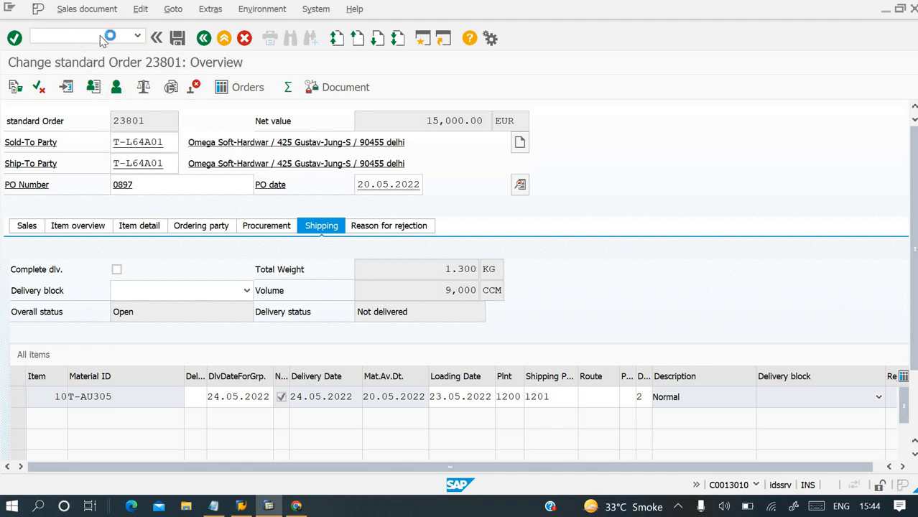
Start an outbound delivery in transaction VL01 for the saved order with shipping point 1201.
{"action": "key", "text": "alt+Tab"}
{"action": "key", "text": "alt+Tab"}
{"action": "type", "text": "vl"}
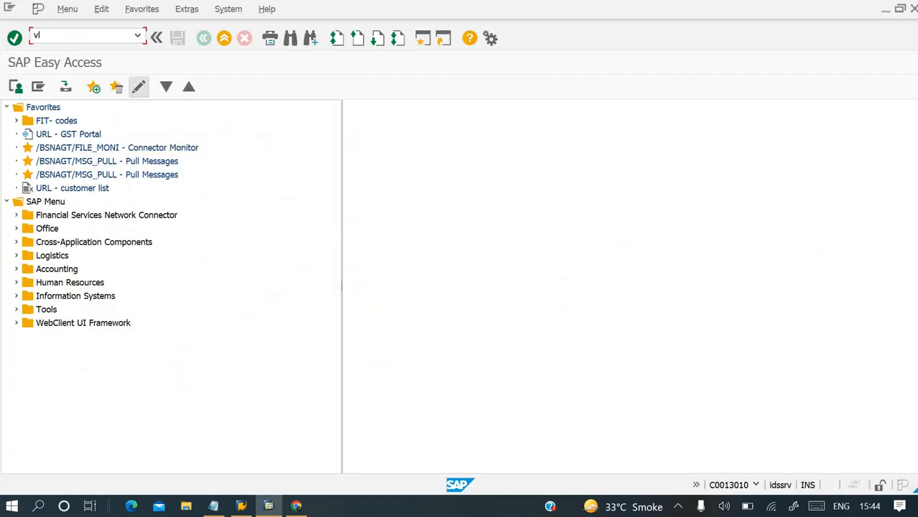
{"action": "type", "text": "01"}
{"action": "key", "text": "Return"}
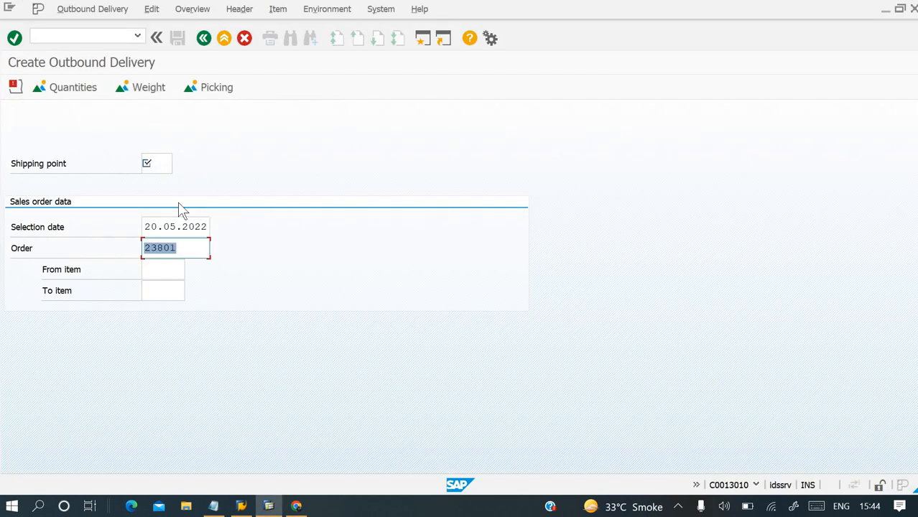
{"action": "left_click", "coordinate": [157, 159]}
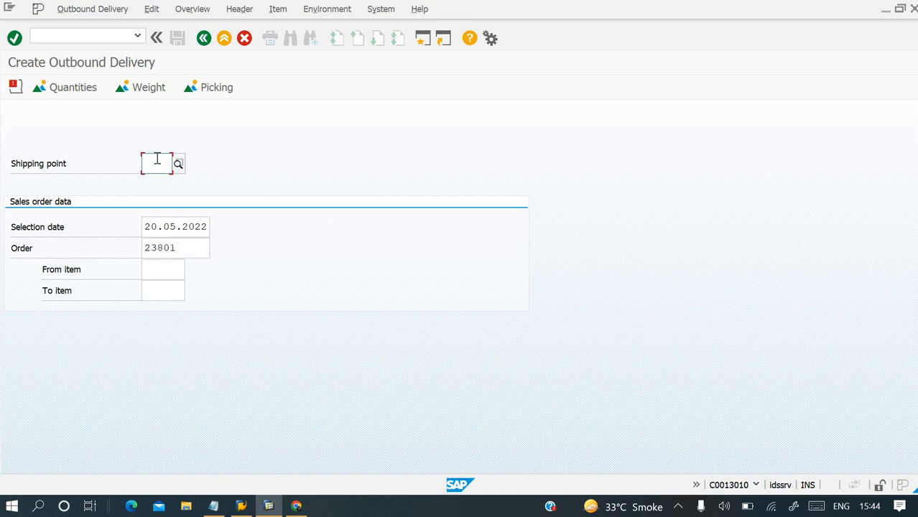
{"action": "type", "text": "1201"}
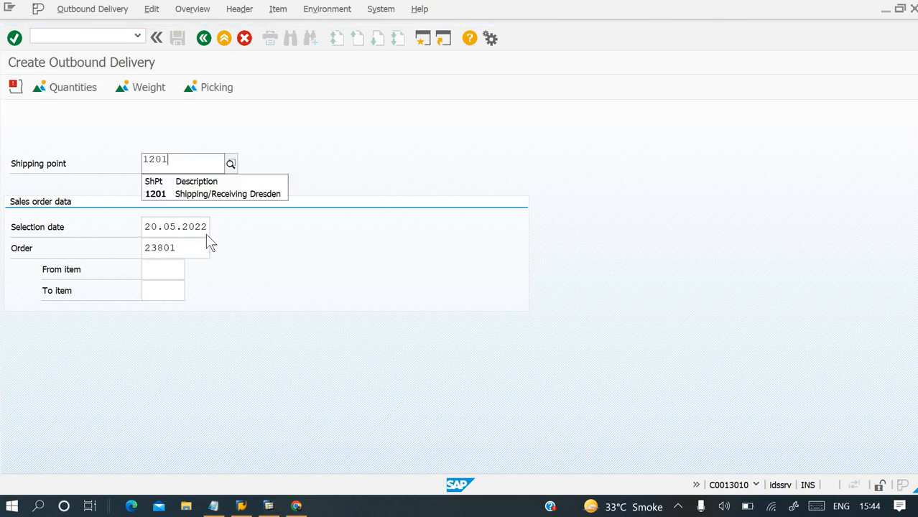
{"action": "key", "text": "Return"}
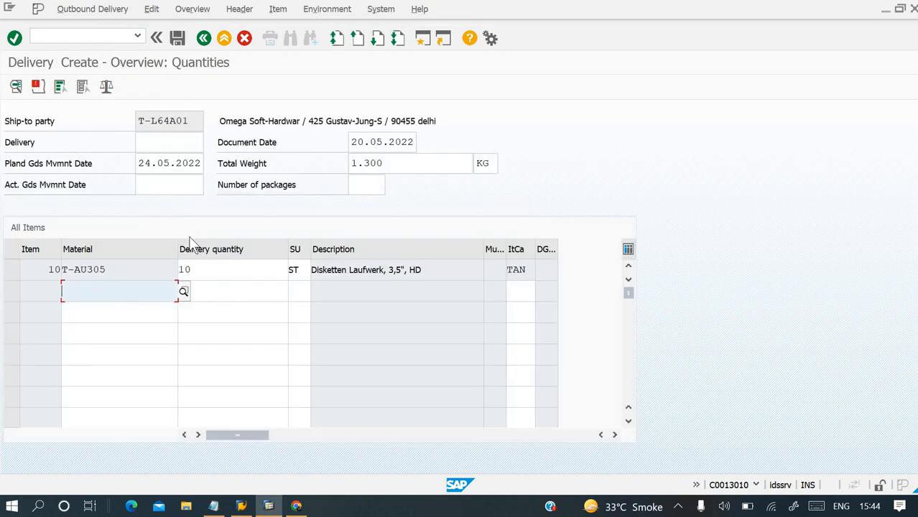
Confirm the delivery overview and open the details of the T-AU305 item.
{"action": "left_click", "coordinate": [248, 272]}
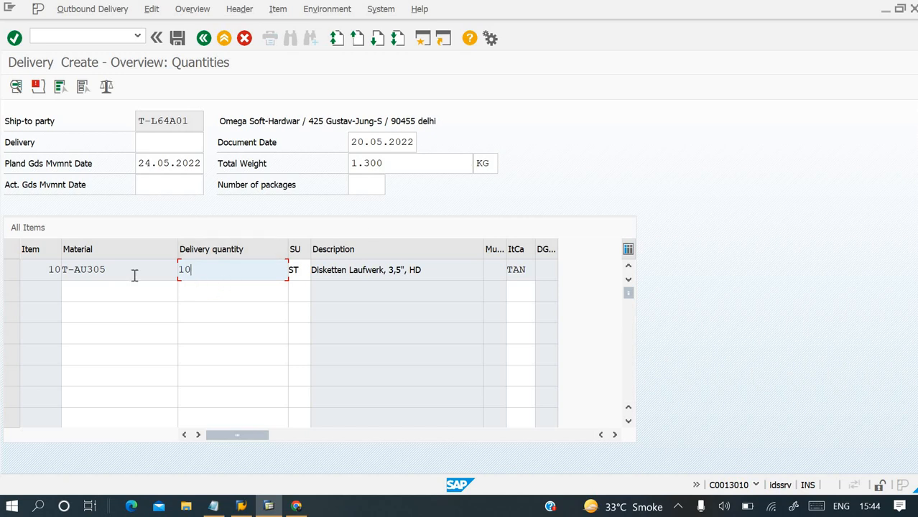
{"action": "key", "text": "Return"}
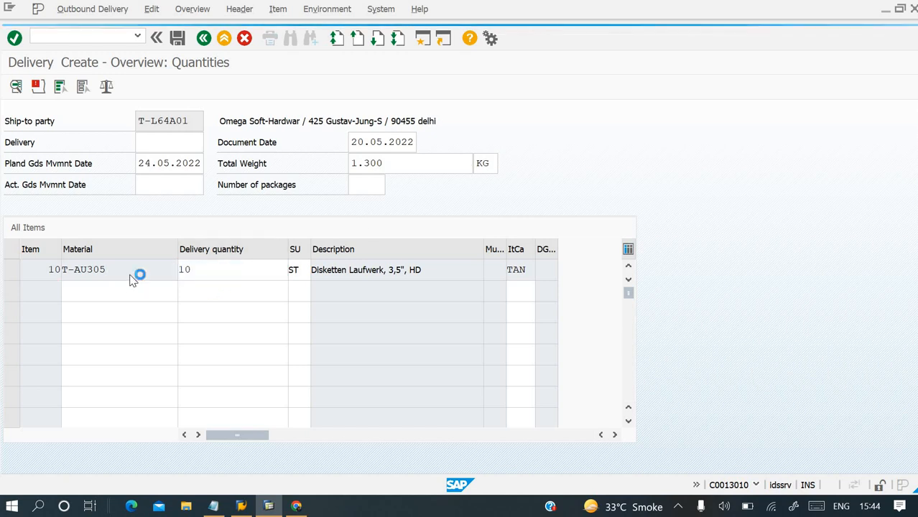
{"action": "double_click", "coordinate": [185, 273]}
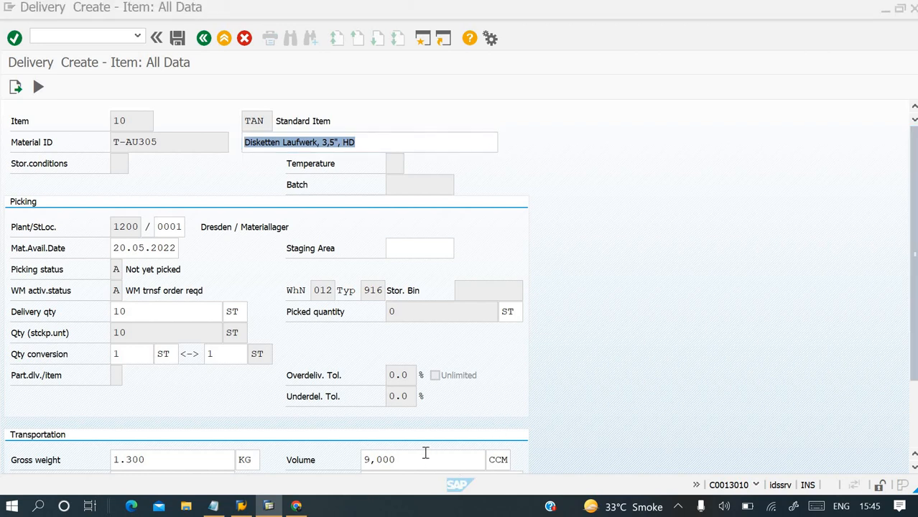
Review the T-AU305 item's picking and transportation data and save the outbound delivery.
{"action": "scroll", "coordinate": [486, 457], "scroll_direction": "down", "scroll_amount": 3}
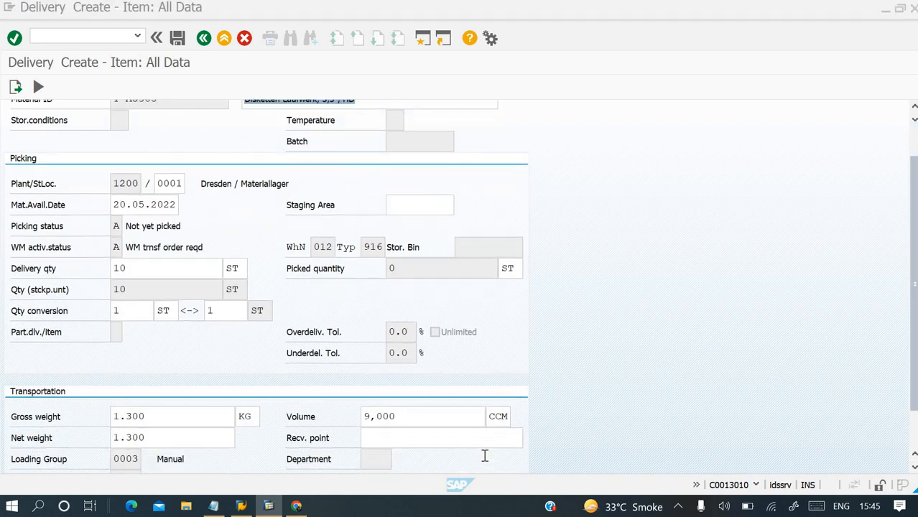
{"action": "scroll", "coordinate": [485, 457], "scroll_direction": "down", "scroll_amount": 1}
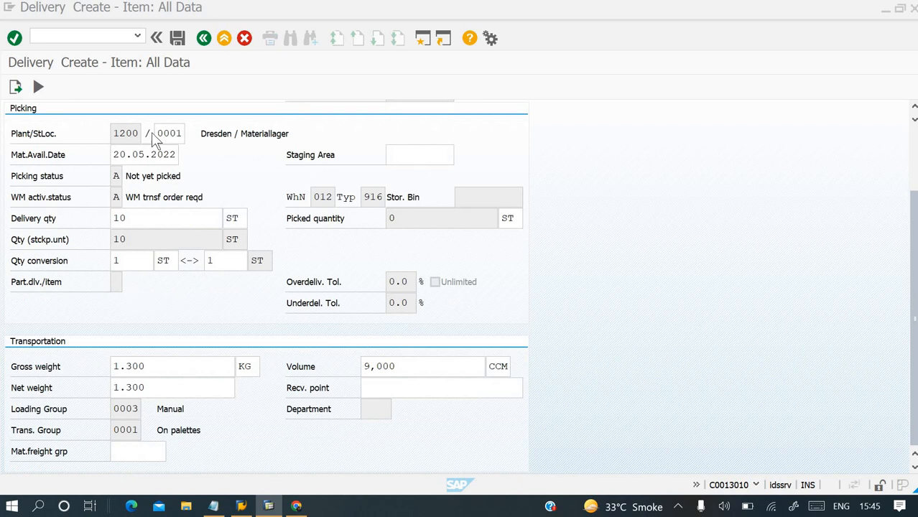
{"action": "left_click", "coordinate": [176, 36]}
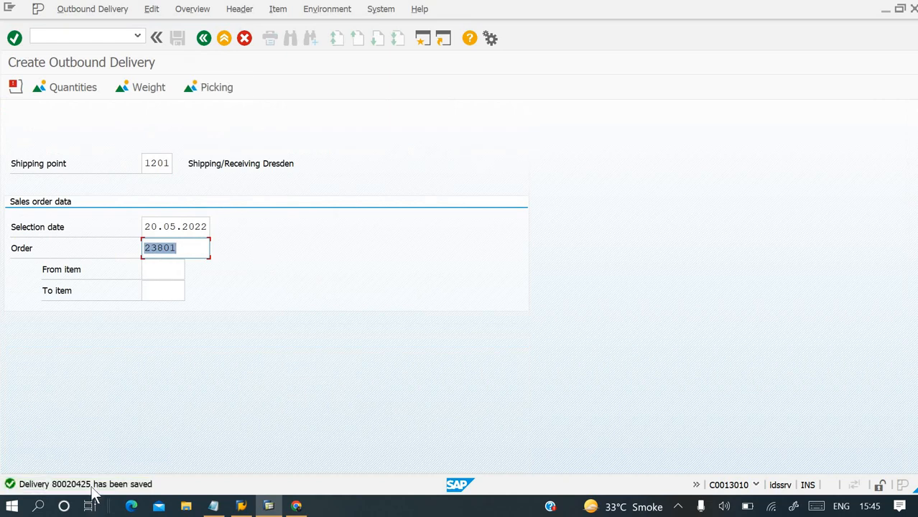
Copy the delivery's save message from its message details and add it after "=" on the [VL01] line in the Notepad notes.
{"action": "left_click", "coordinate": [91, 488]}
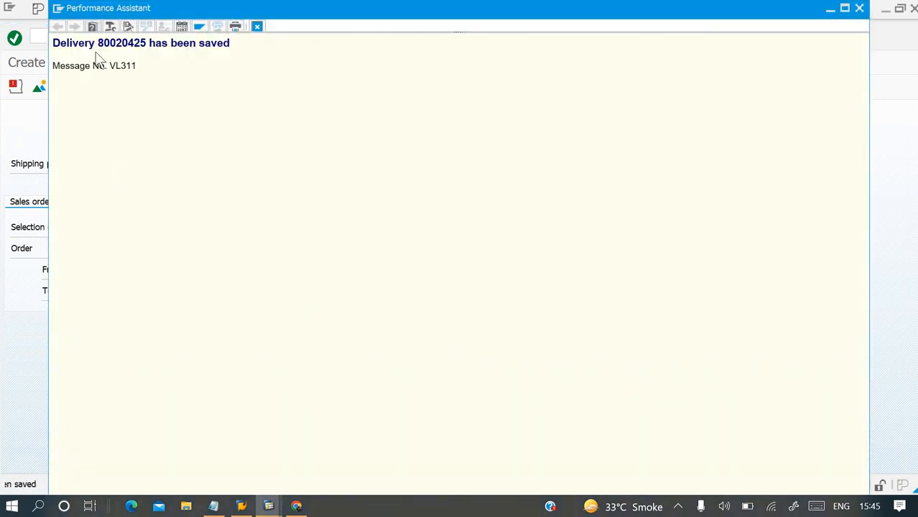
{"action": "left_click_drag", "start_coordinate": [53, 43], "coordinate": [260, 51]}
{"action": "key", "text": "ctrl+c"}
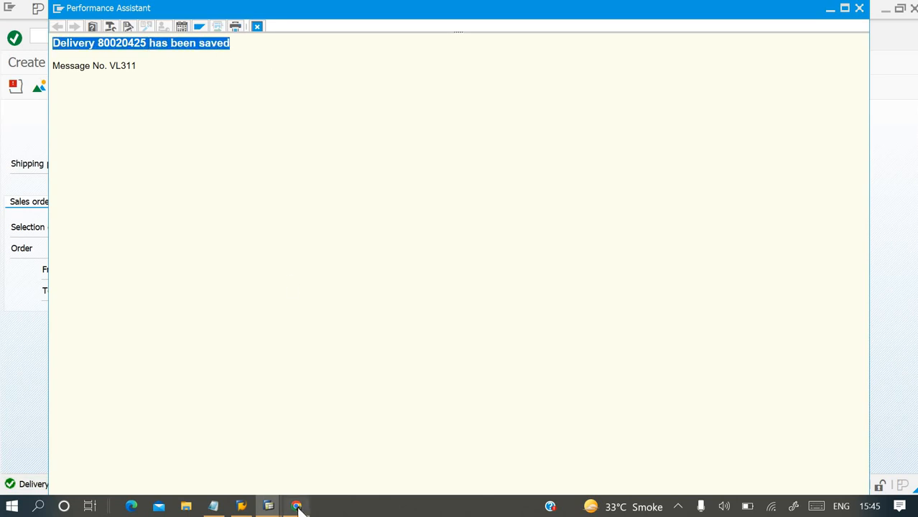
{"action": "left_click", "coordinate": [215, 506]}
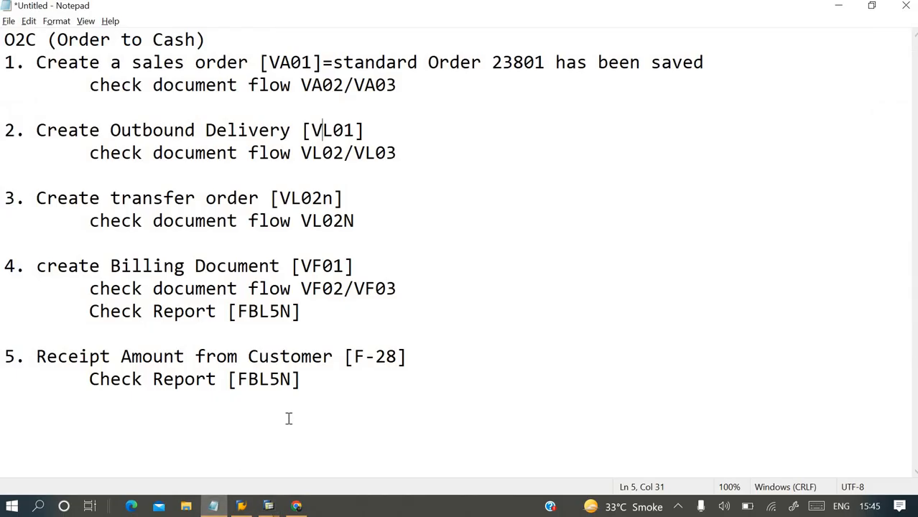
{"action": "type", "text": "="}
{"action": "key", "text": "ctrl+v"}
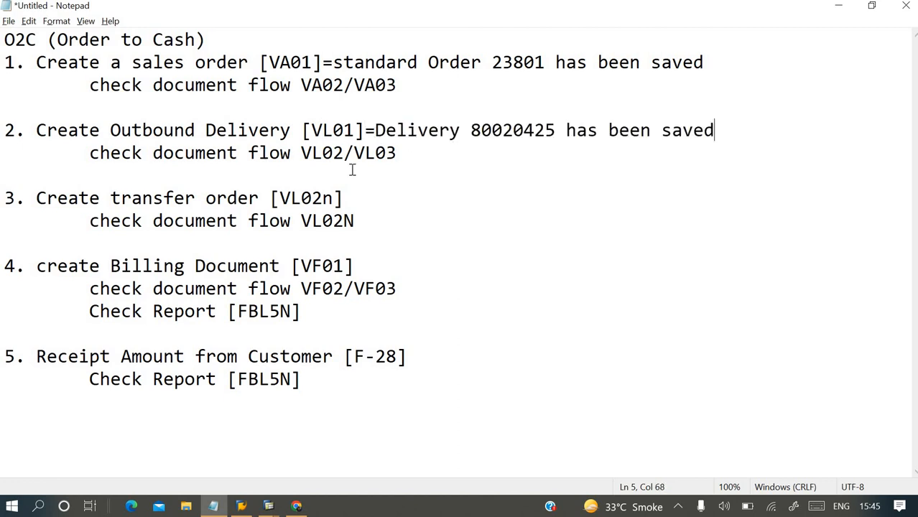
Switch to SAP, display the saved delivery's document flow through transaction VL02, and return to SAP Easy Access.
{"action": "left_click", "coordinate": [272, 497]}
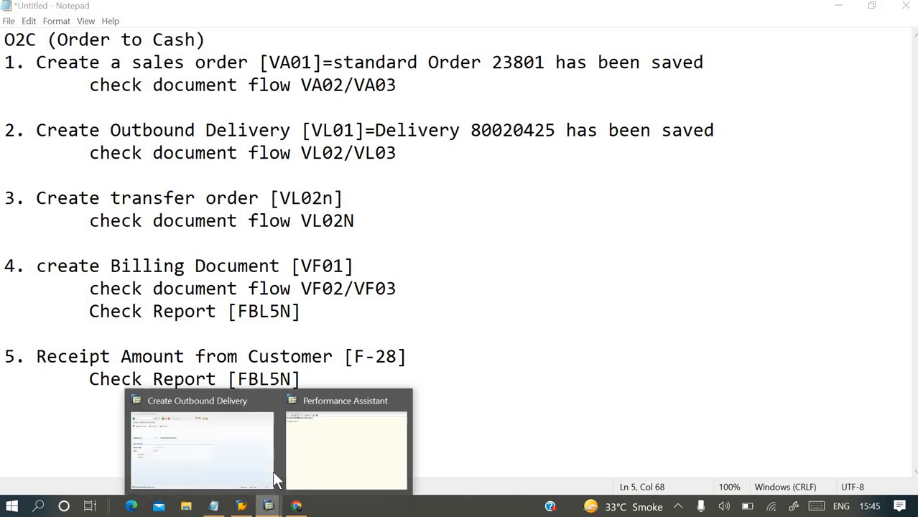
{"action": "left_click", "coordinate": [232, 453]}
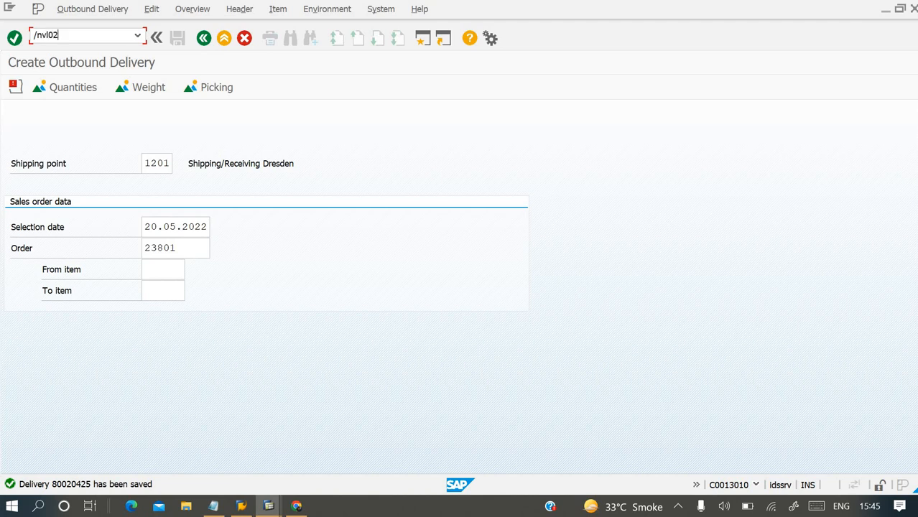
{"action": "key", "text": "Return"}
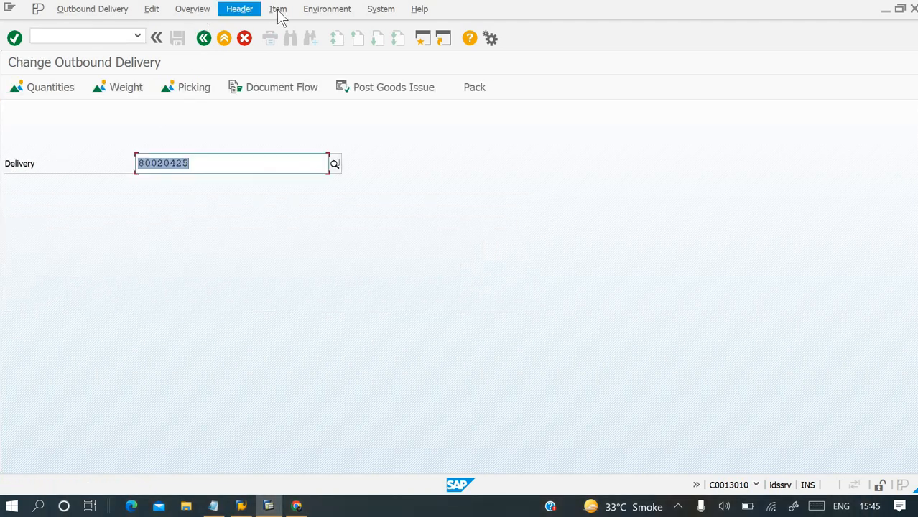
{"action": "left_click", "coordinate": [323, 13]}
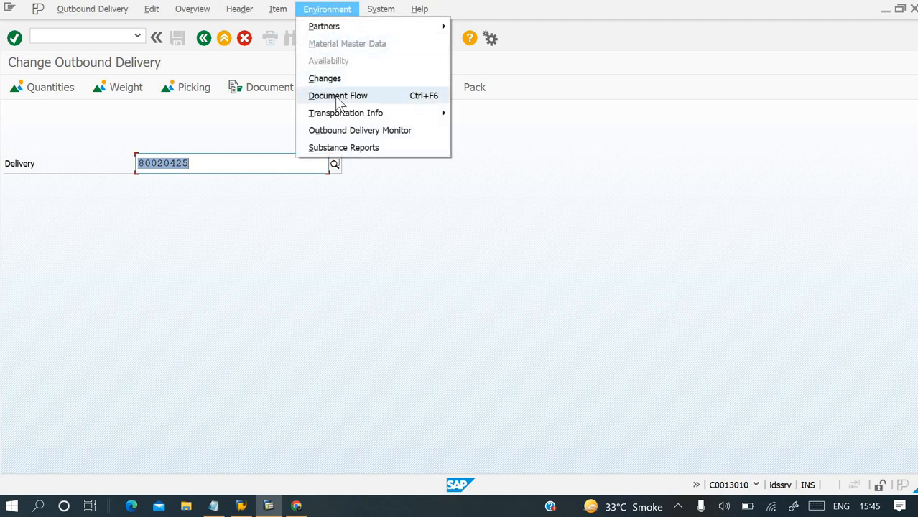
{"action": "left_click", "coordinate": [423, 99]}
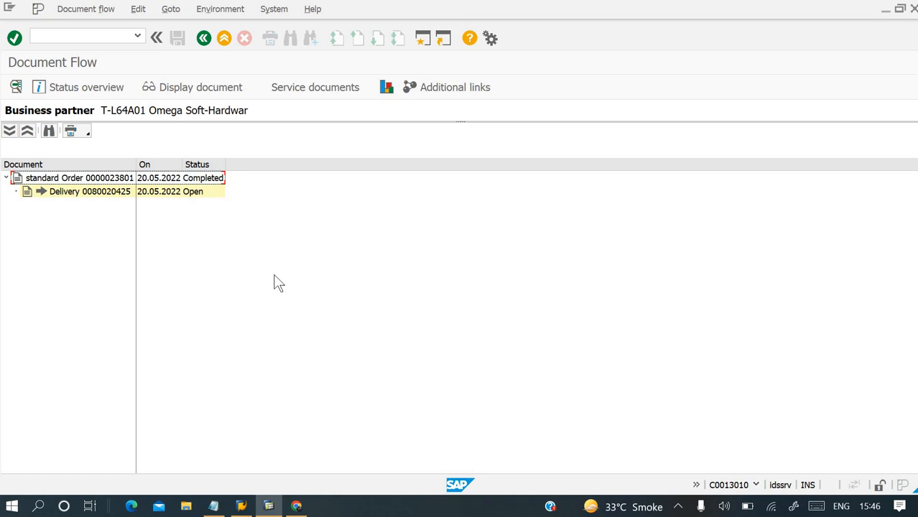
{"action": "left_click", "coordinate": [241, 506]}
{"action": "left_click", "coordinate": [270, 505]}
{"action": "left_click", "coordinate": [99, 32]}
{"action": "type", "text": "/n"}
{"action": "key", "text": "Return"}
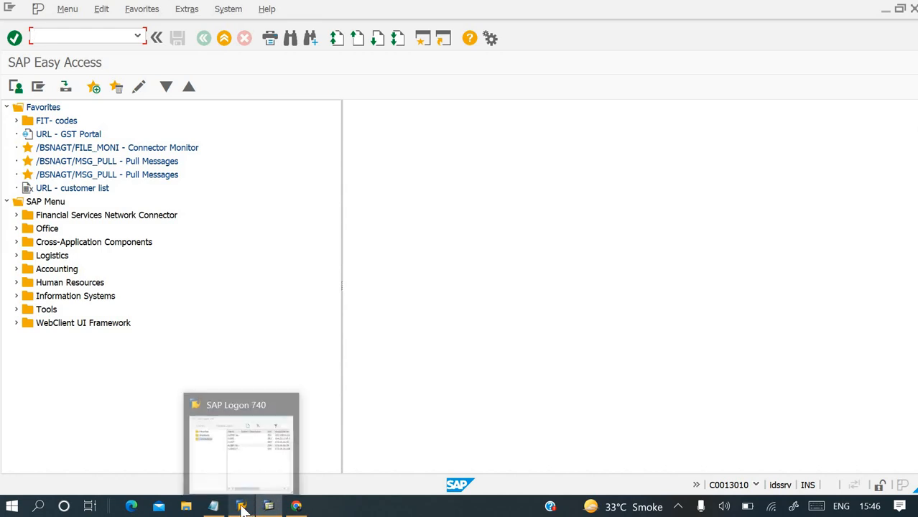
Correct the transaction code on the transfer order line of the Notepad notes to VL02N.
{"action": "left_click", "coordinate": [214, 506]}
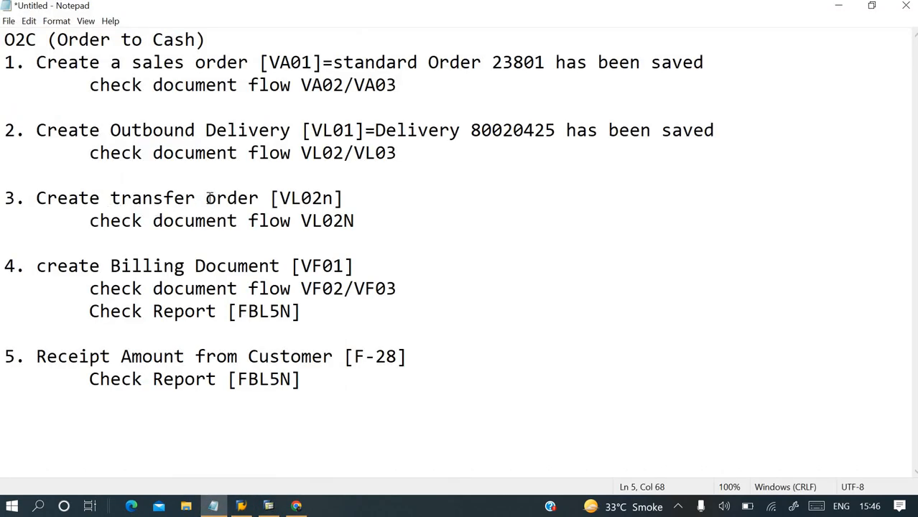
{"action": "left_click_drag", "start_coordinate": [279, 199], "coordinate": [343, 199]}
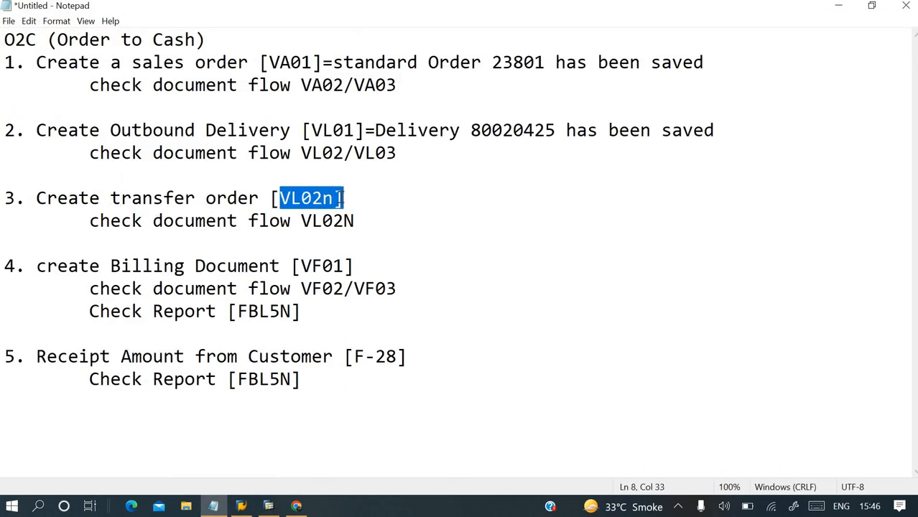
{"action": "key", "text": "Left"}
{"action": "key", "text": "BackSpace"}
{"action": "type", "text": "N"}
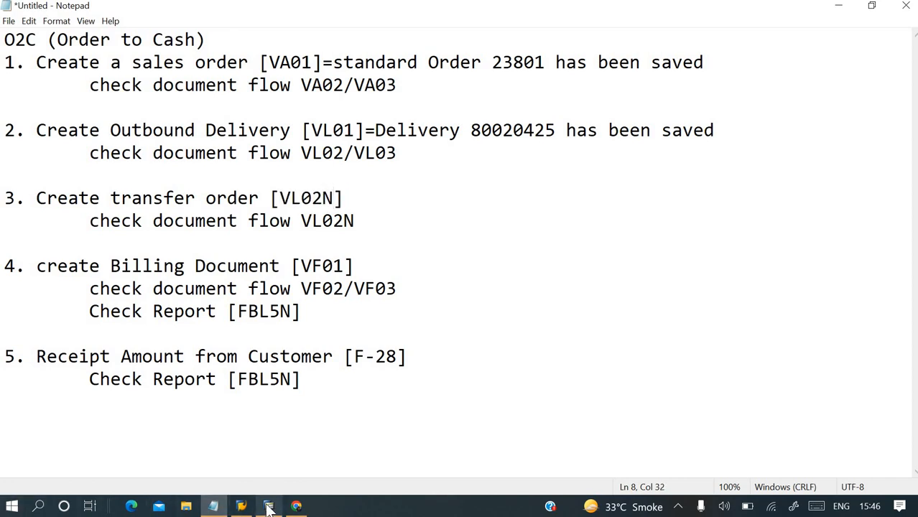
Switch to SAP and start a transfer order for the saved delivery from VL02N, using warehouse 012 and system-guided processing.
{"action": "left_click", "coordinate": [268, 505]}
{"action": "type", "text": "vl02n"}
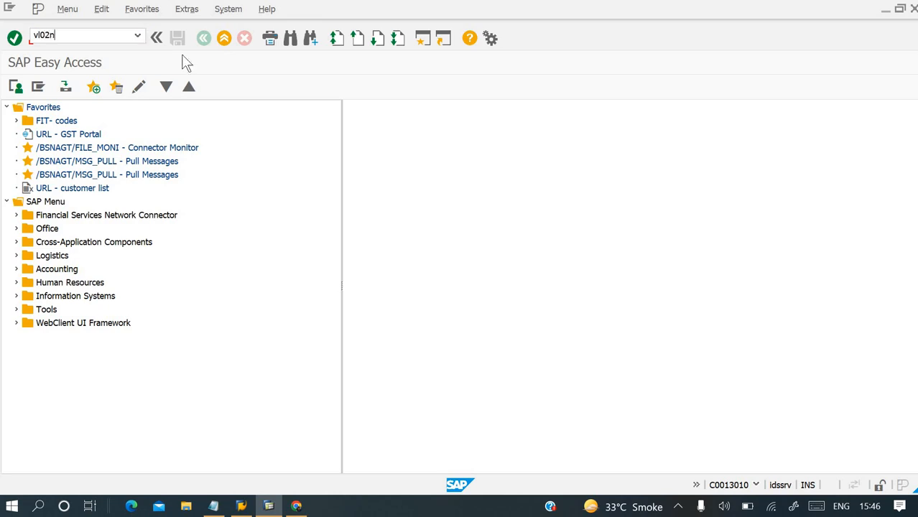
{"action": "key", "text": "Return"}
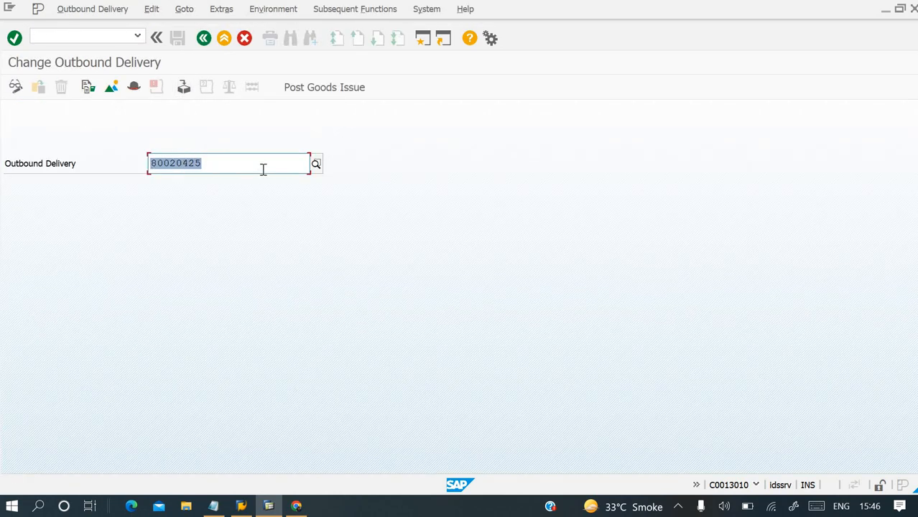
{"action": "left_click", "coordinate": [363, 10]}
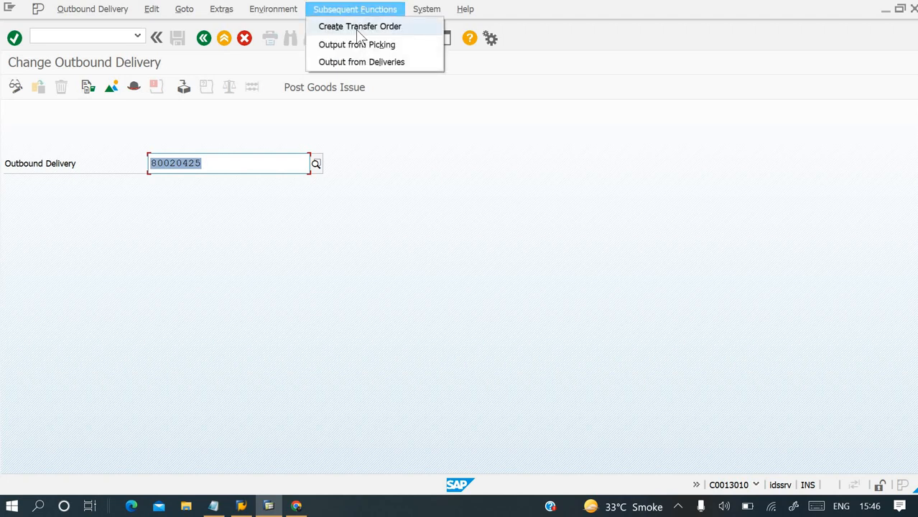
{"action": "left_click", "coordinate": [357, 29]}
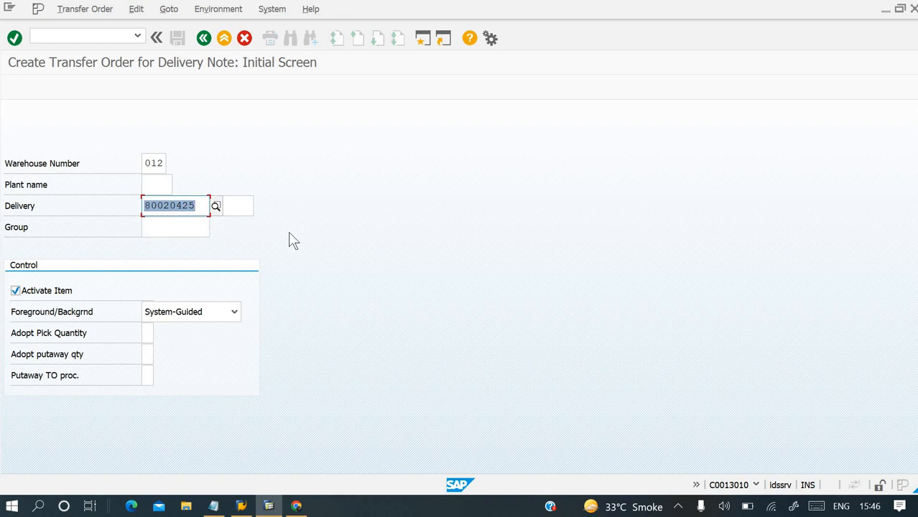
{"action": "key", "text": "Return"}
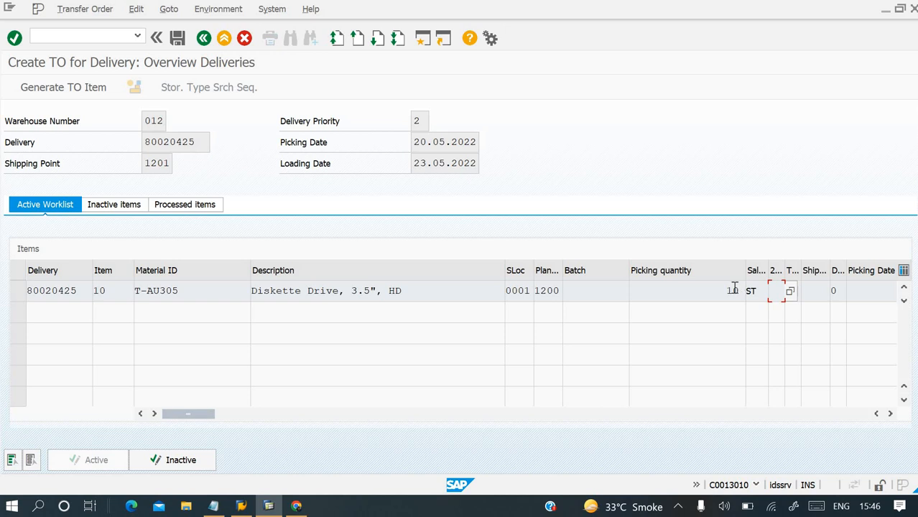
Check the inactive items and active worklist of the transfer order and save it with 10 ST of T-AU305.
{"action": "left_click", "coordinate": [119, 205]}
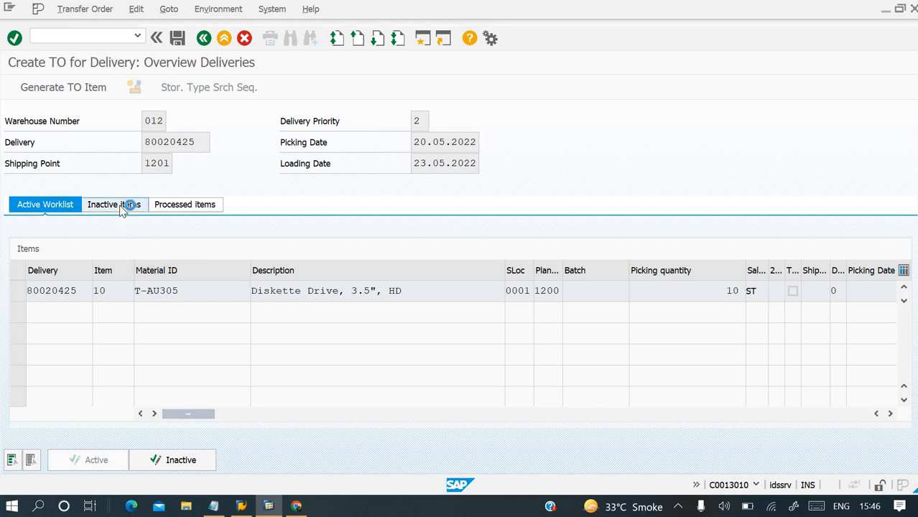
{"action": "left_click", "coordinate": [64, 205]}
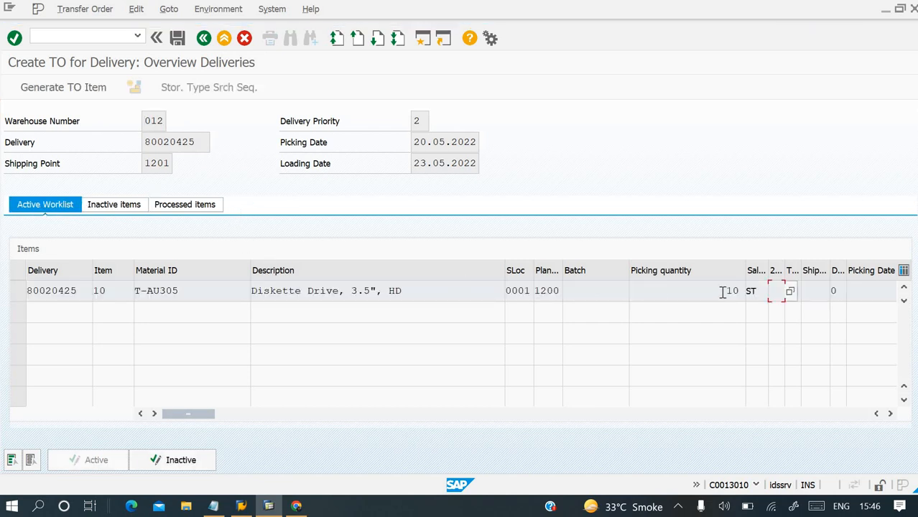
{"action": "key", "text": "ctrl+s"}
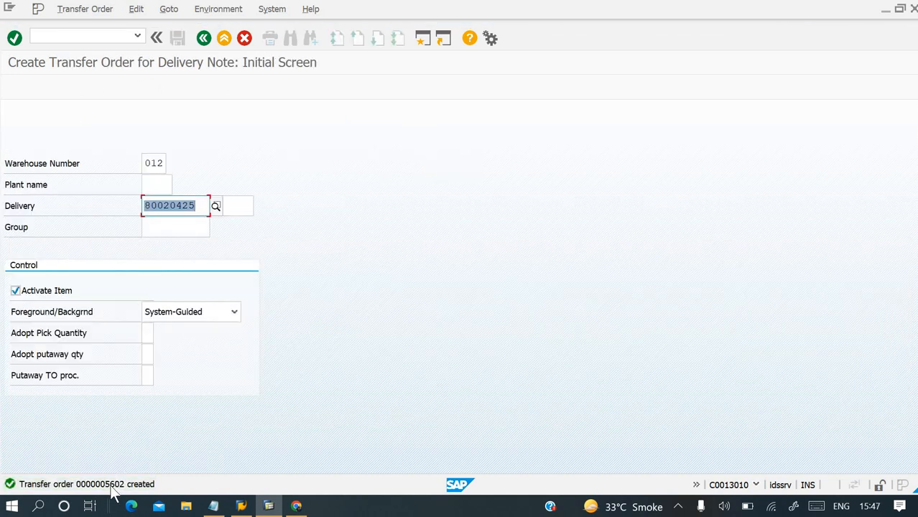
Copy the transfer order's creation message and add it after "=" on the [VL02N] line in the Notepad notes.
{"action": "left_click", "coordinate": [113, 486]}
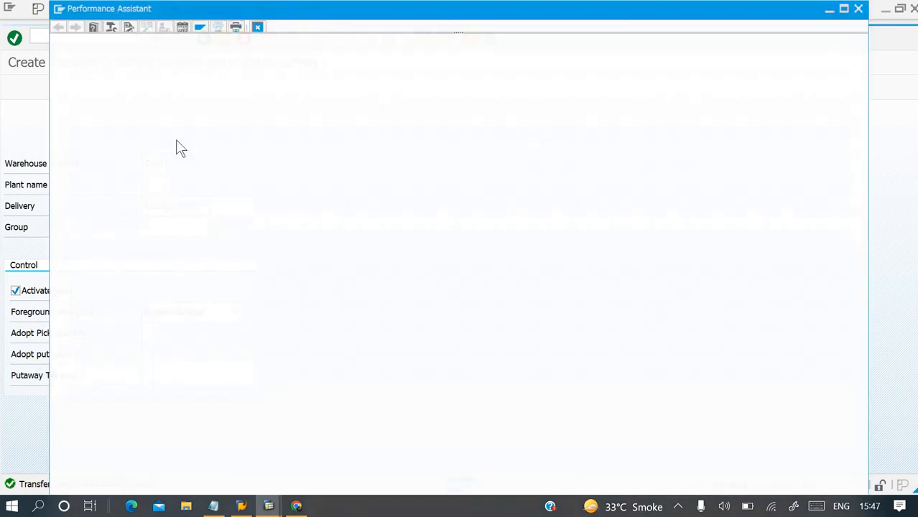
{"action": "left_click_drag", "start_coordinate": [53, 43], "coordinate": [264, 56]}
{"action": "key", "text": "ctrl+c"}
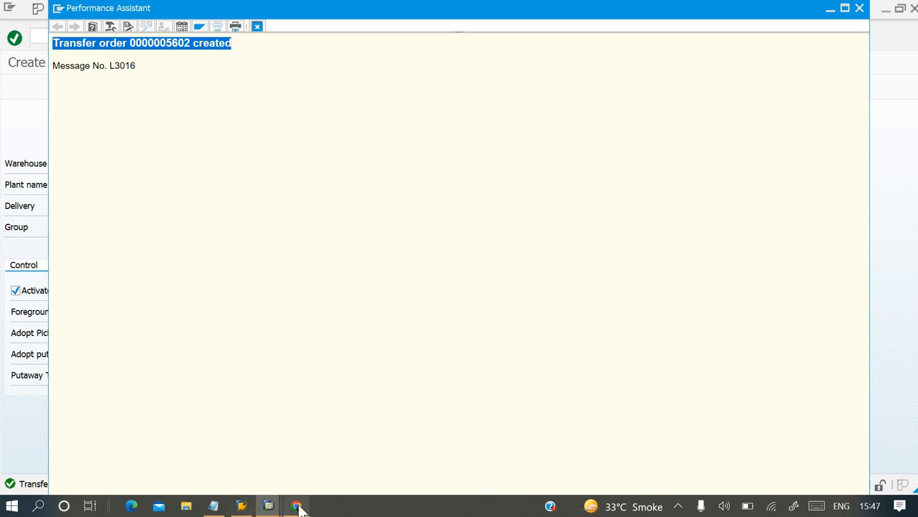
{"action": "mouse_move", "coordinate": [300, 509]}
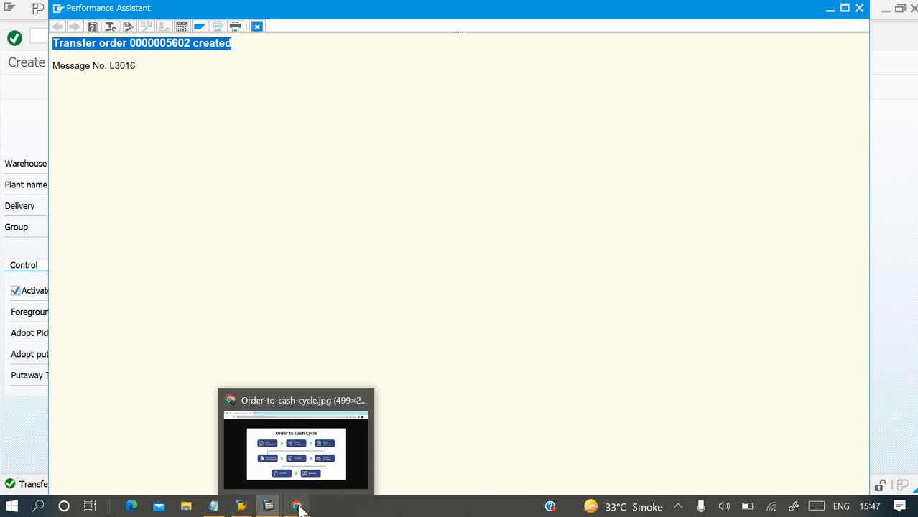
{"action": "left_click", "coordinate": [229, 497]}
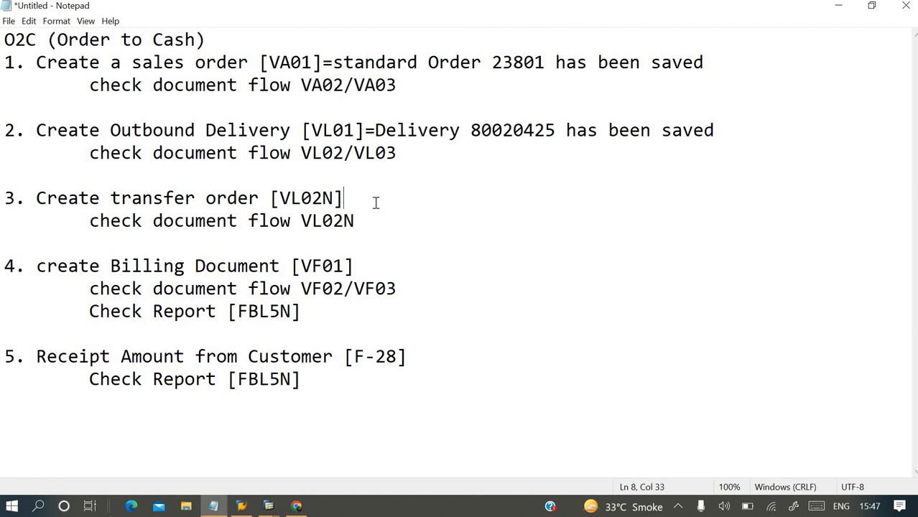
{"action": "type", "text": "="}
{"action": "key", "text": "ctrl+v"}
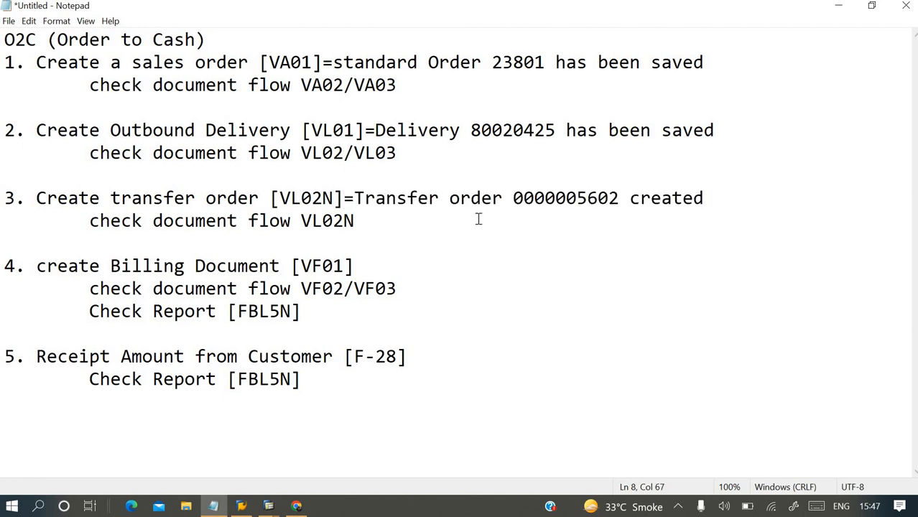
Add "=" after [VF01] on the billing document line and place the cursor after the VL02N document flow line.
{"action": "left_click", "coordinate": [366, 263]}
{"action": "type", "text": "="}
{"action": "left_click", "coordinate": [362, 222]}
Close the transfer order message details in SAP and leave transfer order creation for SAP Easy Access.
{"action": "key", "text": "alt+Tab"}
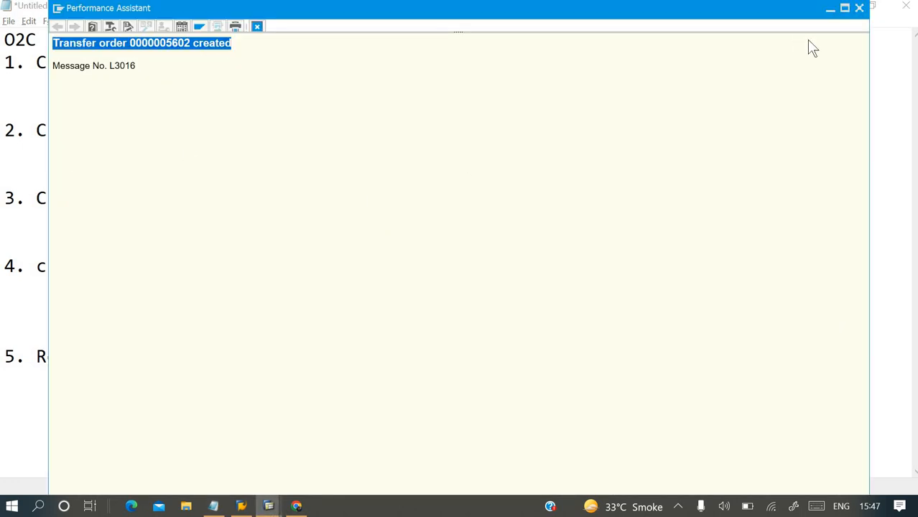
{"action": "key", "text": "alt+Tab"}
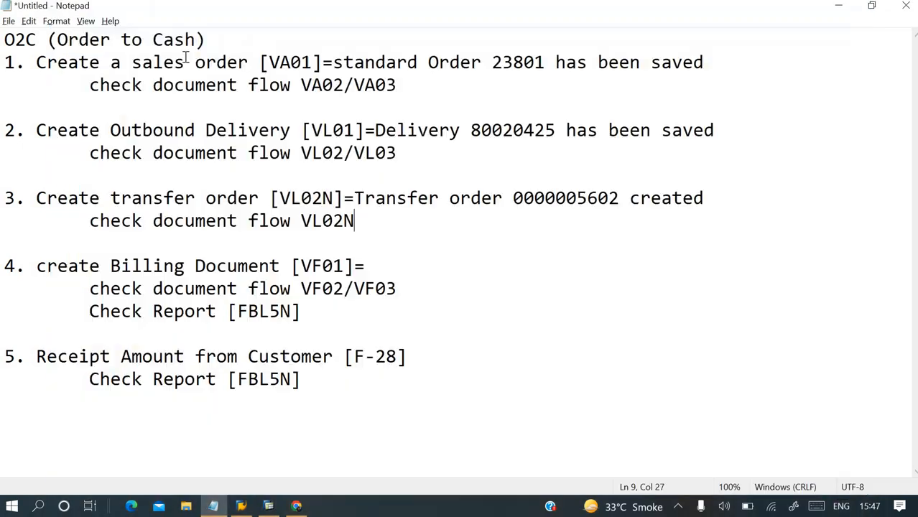
{"action": "left_click", "coordinate": [269, 506]}
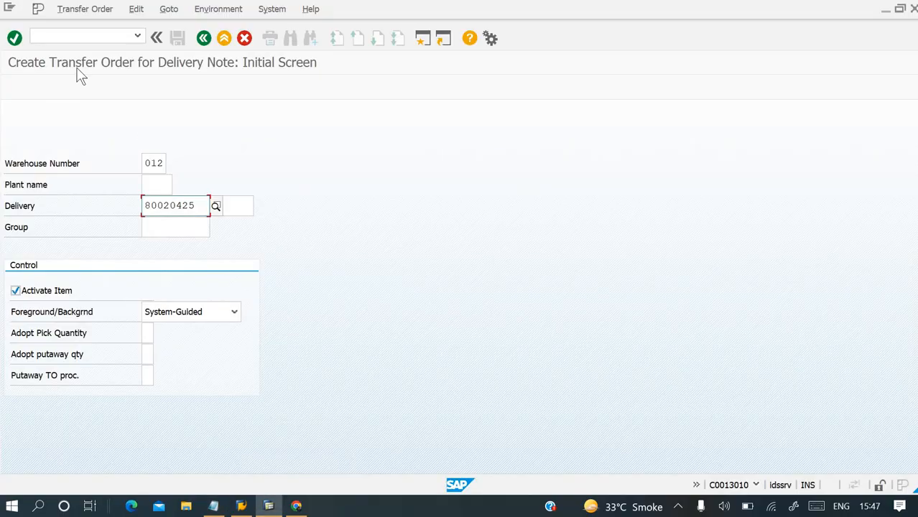
{"action": "left_click", "coordinate": [225, 8]}
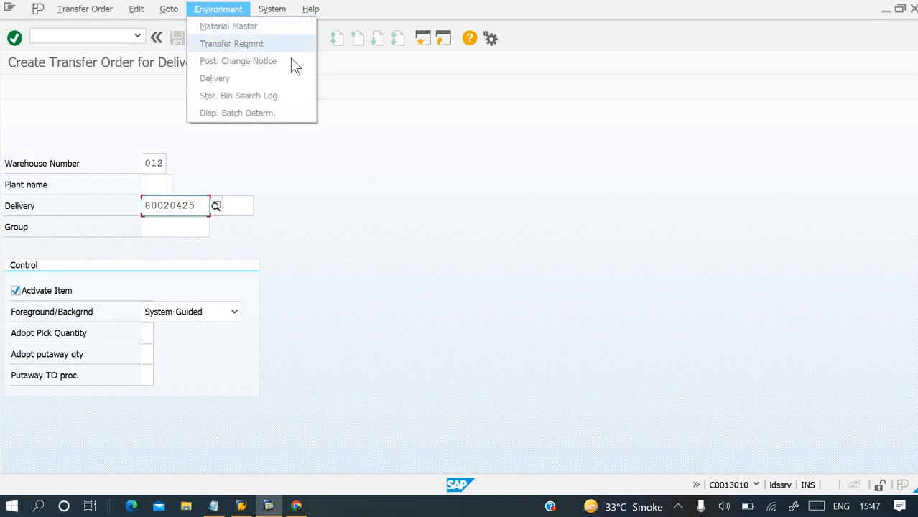
{"action": "left_click", "coordinate": [87, 37]}
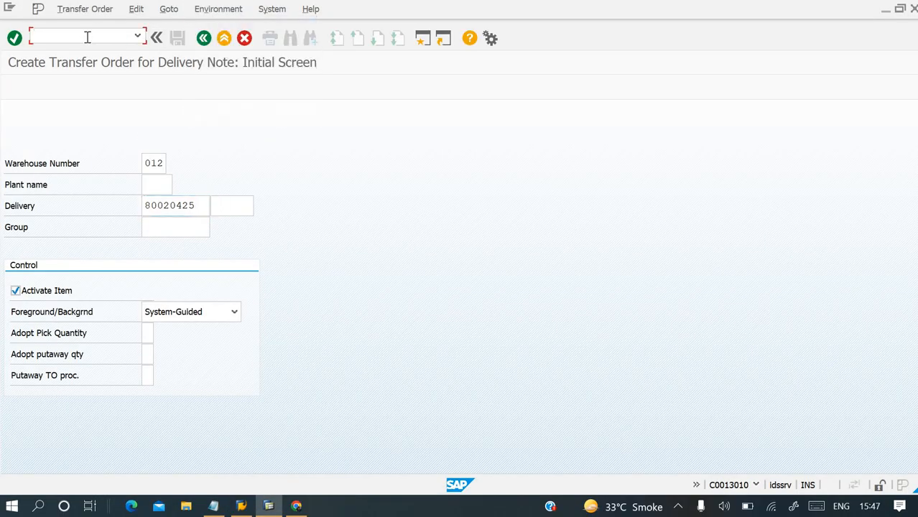
{"action": "left_click", "coordinate": [224, 39]}
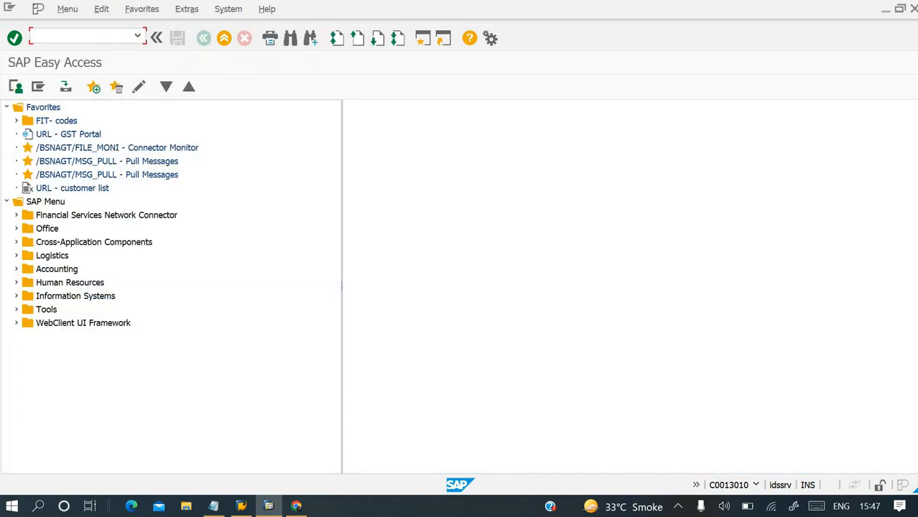
Open transaction VL02N for delivery 80020425 and review its document flow, including the transfer order.
{"action": "type", "text": "vl02n"}
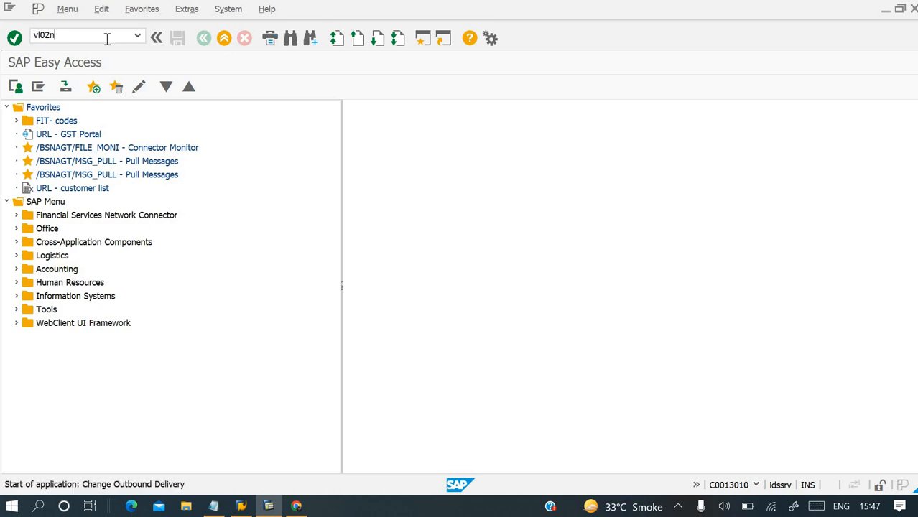
{"action": "key", "text": "Return"}
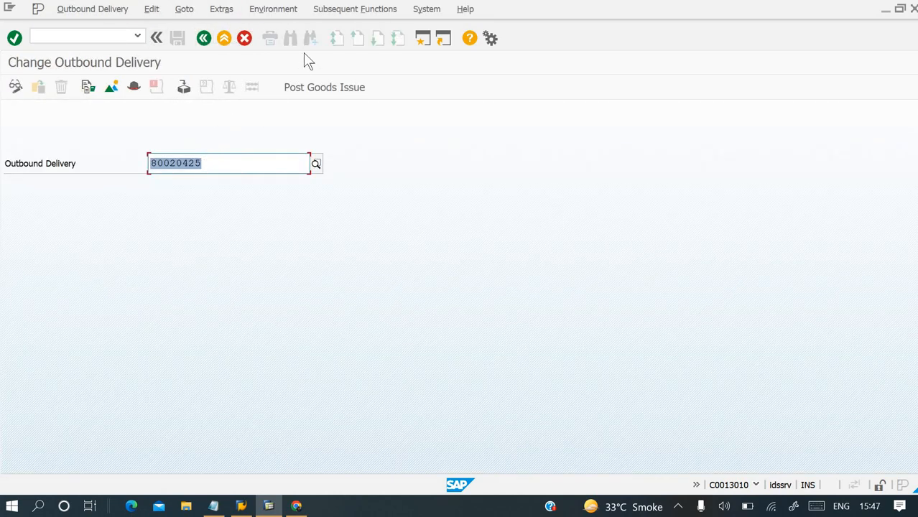
{"action": "left_click", "coordinate": [339, 11]}
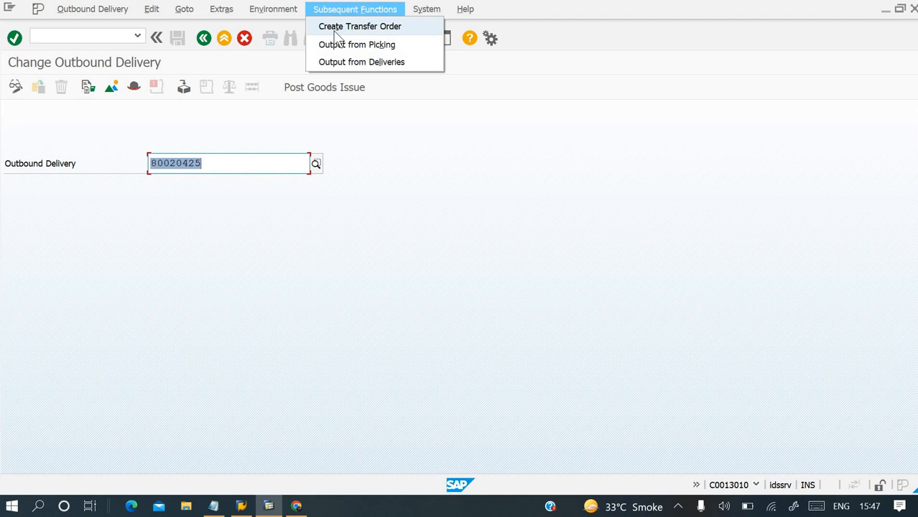
{"action": "mouse_move", "coordinate": [274, 10]}
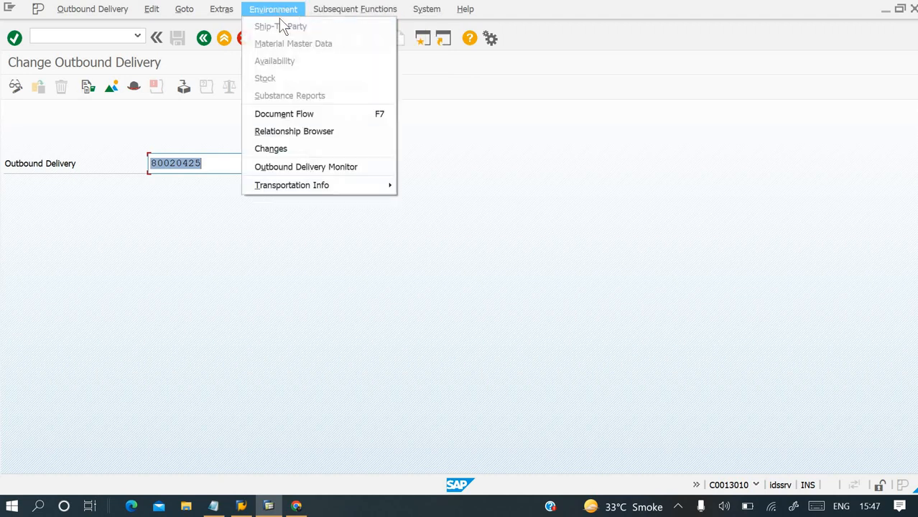
{"action": "left_click", "coordinate": [285, 116]}
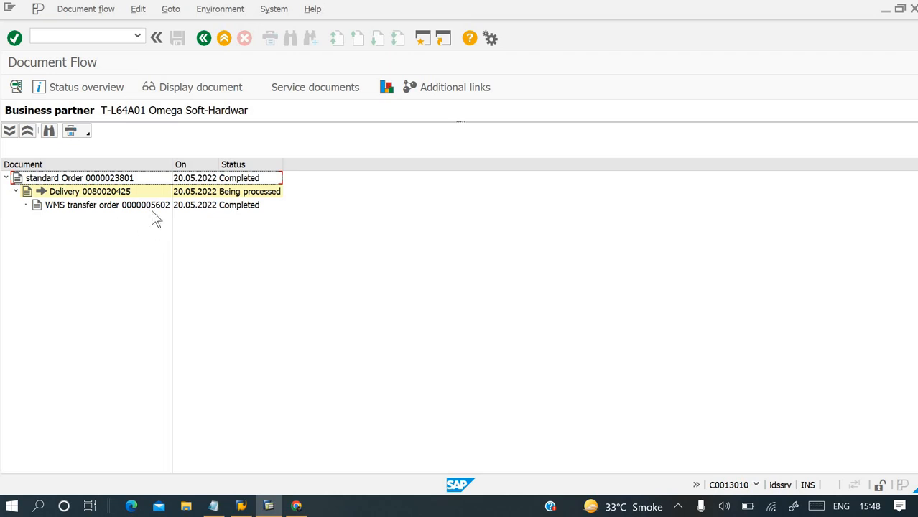
Switch to the Notepad notes and add the line "PGI= Post Goods Issue" beneath the VL02N document flow line.
{"action": "left_click", "coordinate": [214, 505]}
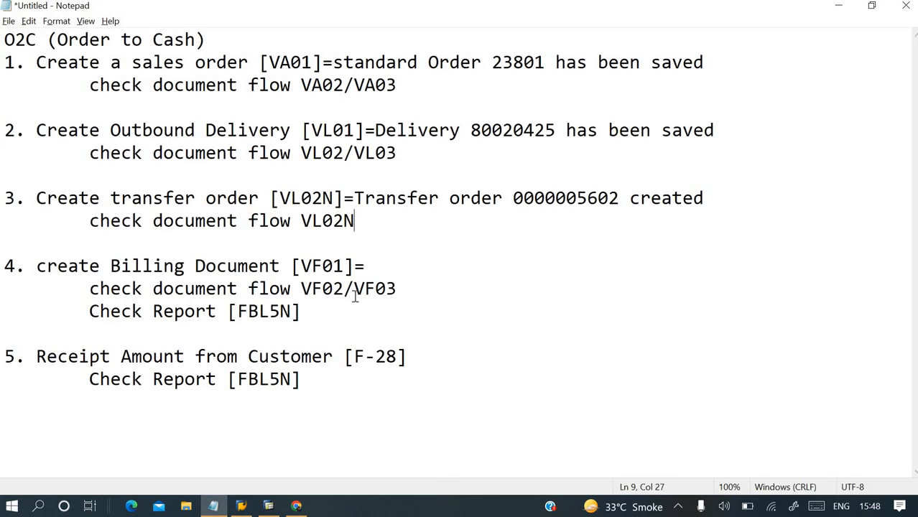
{"action": "left_click", "coordinate": [268, 506]}
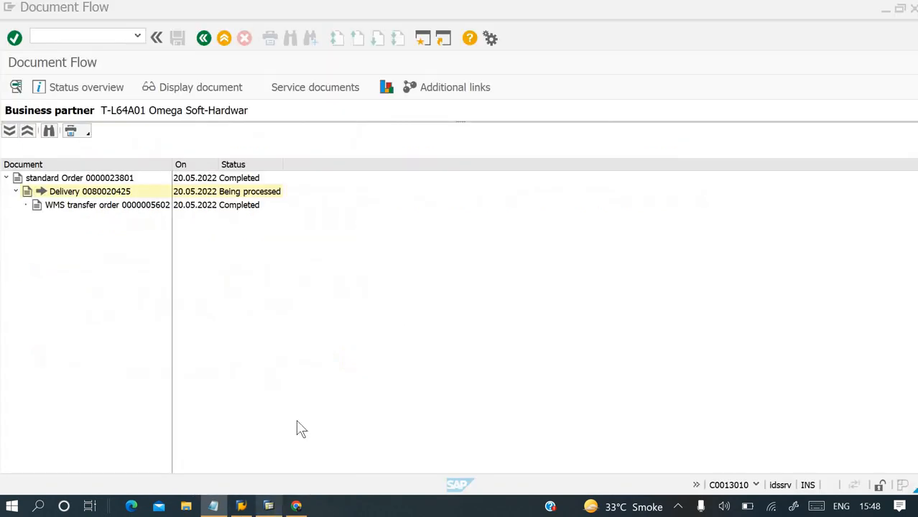
{"action": "left_click", "coordinate": [244, 507]}
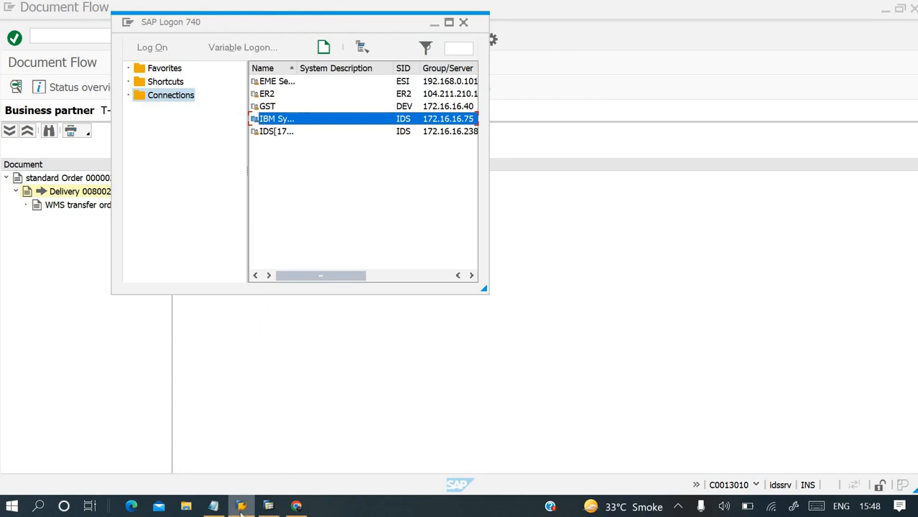
{"action": "left_click", "coordinate": [220, 507]}
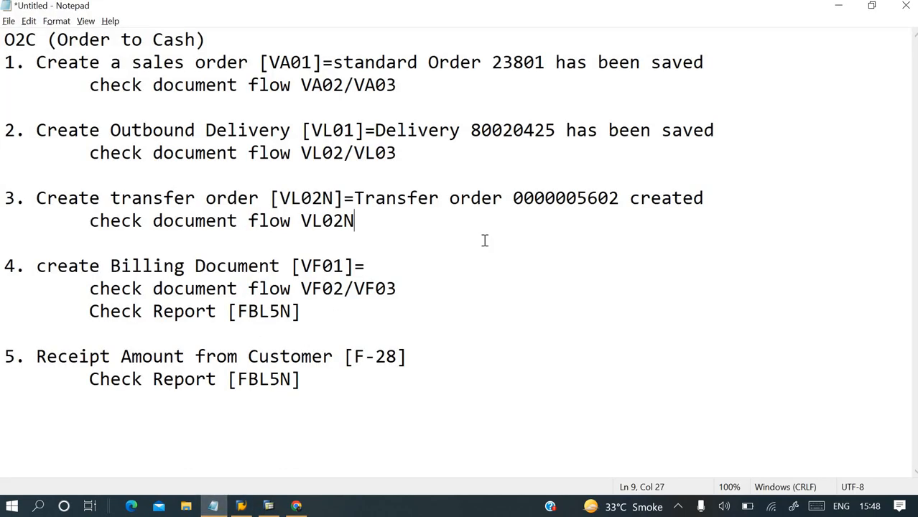
{"action": "key", "text": "Return"}
{"action": "key", "text": "Tab"}
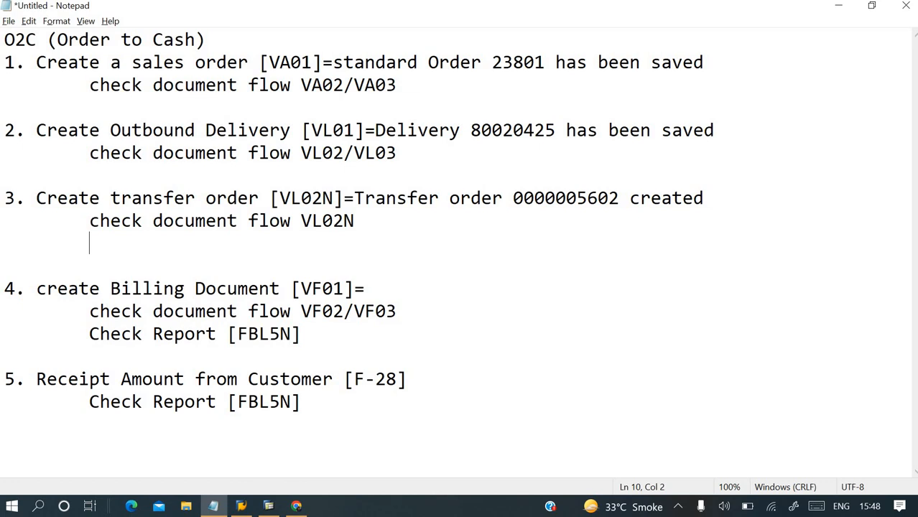
{"action": "type", "text": "PGI= Post "}
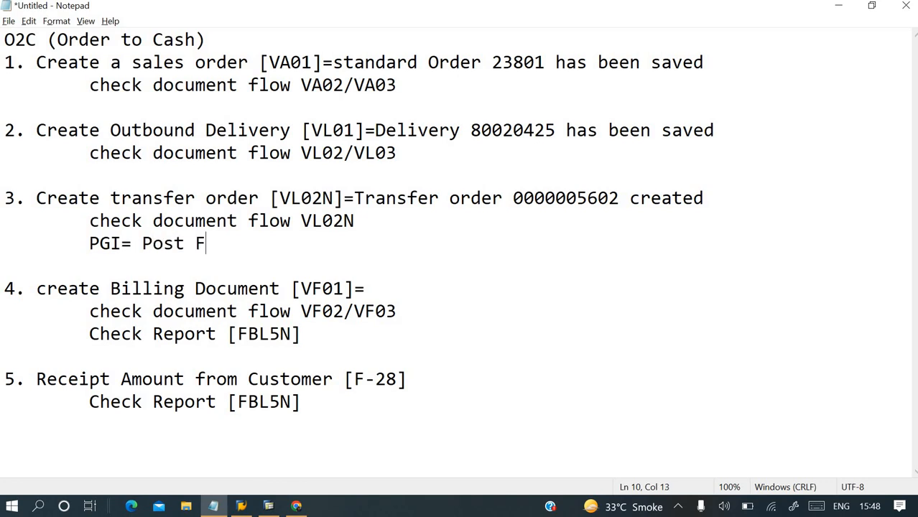
{"action": "type", "text": "Goods Issue"}
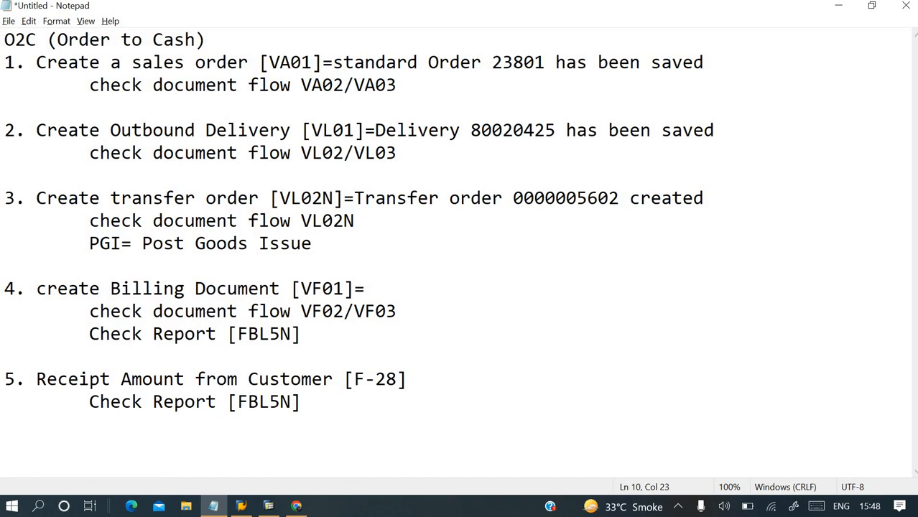
Switch back to SAP, post the goods issue for delivery 80020425 in VL02N, and return to SAP Easy Access.
{"action": "left_click", "coordinate": [242, 506]}
{"action": "left_click", "coordinate": [269, 506]}
{"action": "left_click", "coordinate": [85, 35]}
{"action": "type", "text": "/n"}
{"action": "key", "text": "Return"}
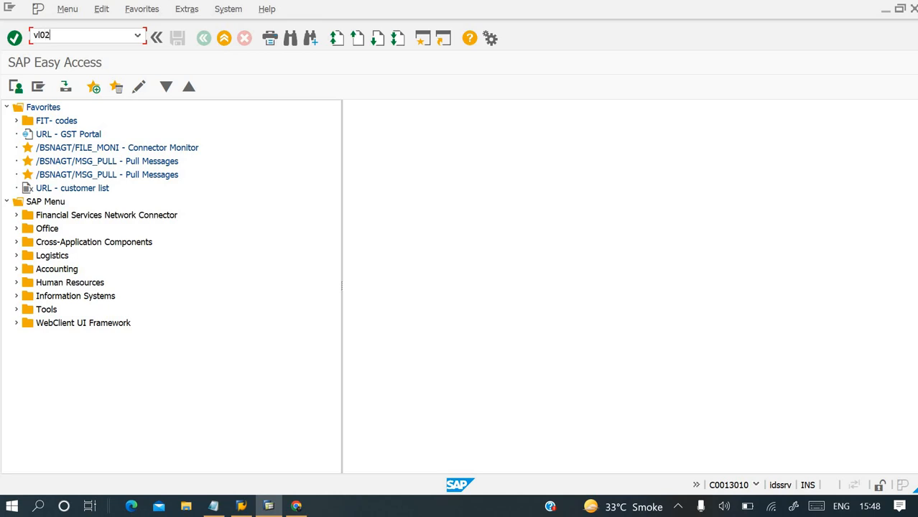
{"action": "key", "text": "Return"}
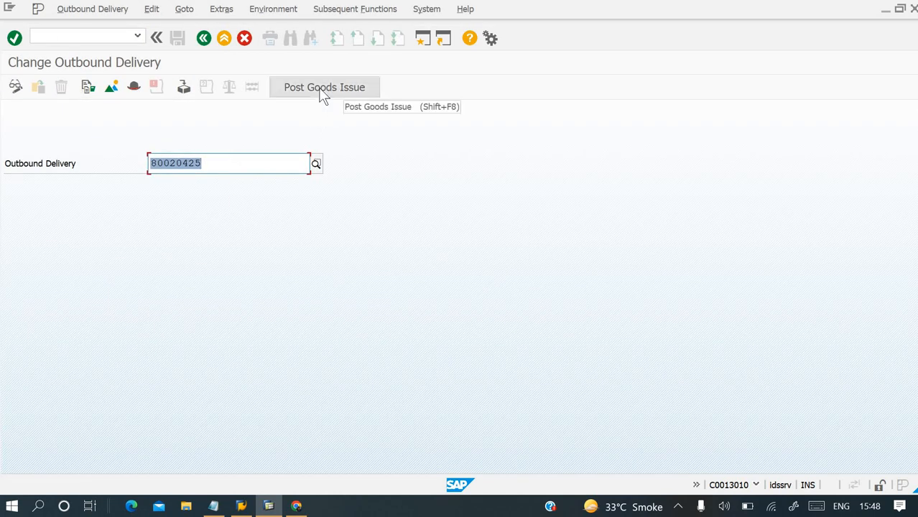
{"action": "left_click", "coordinate": [322, 92]}
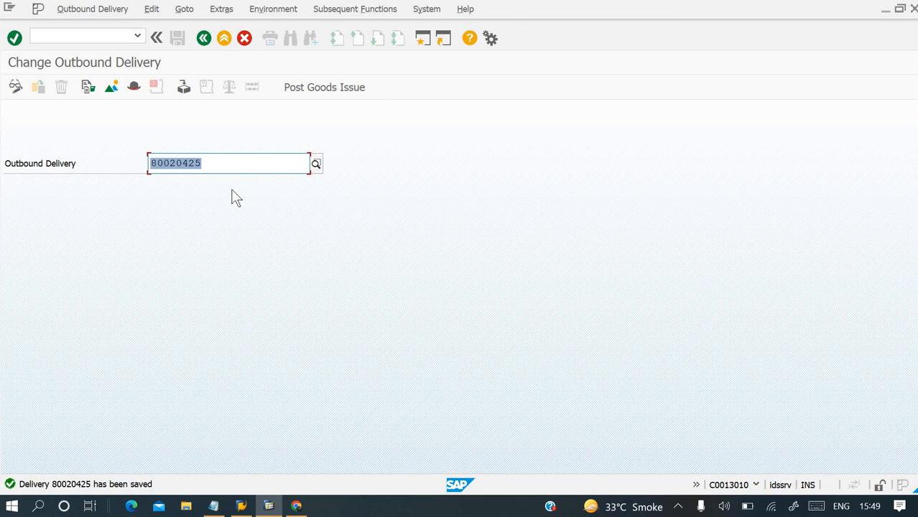
{"action": "left_click", "coordinate": [101, 36]}
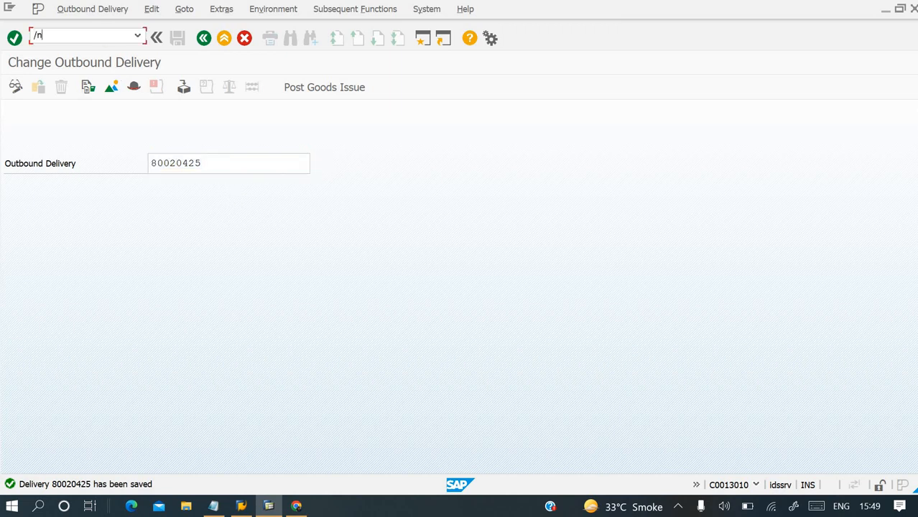
{"action": "key", "text": "Return"}
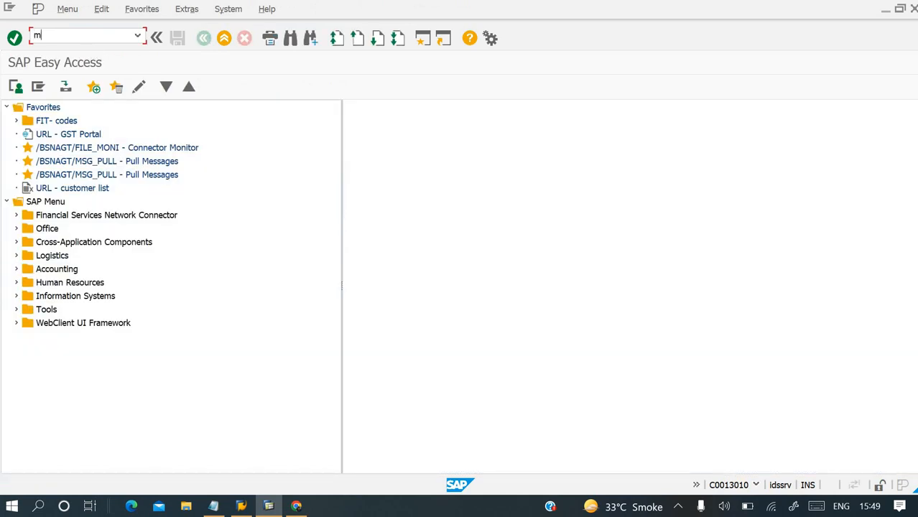
Check the stock overview of material T-AU305 in plant 1200 and return to SAP Easy Access.
{"action": "key", "text": "Return"}
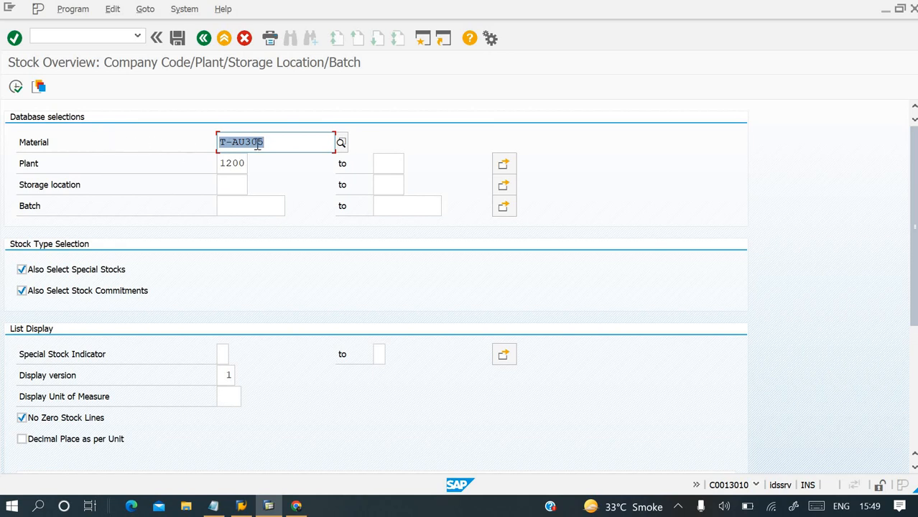
{"action": "left_click", "coordinate": [17, 87]}
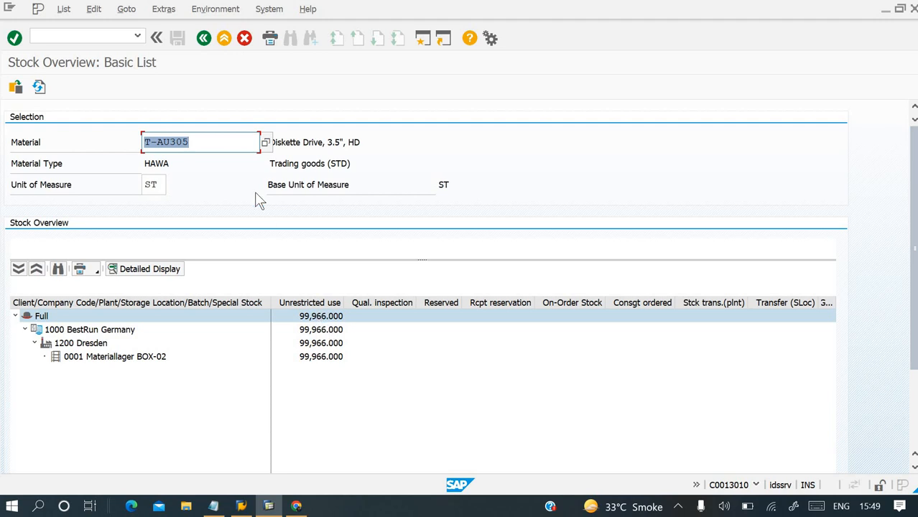
{"action": "left_click", "coordinate": [101, 37]}
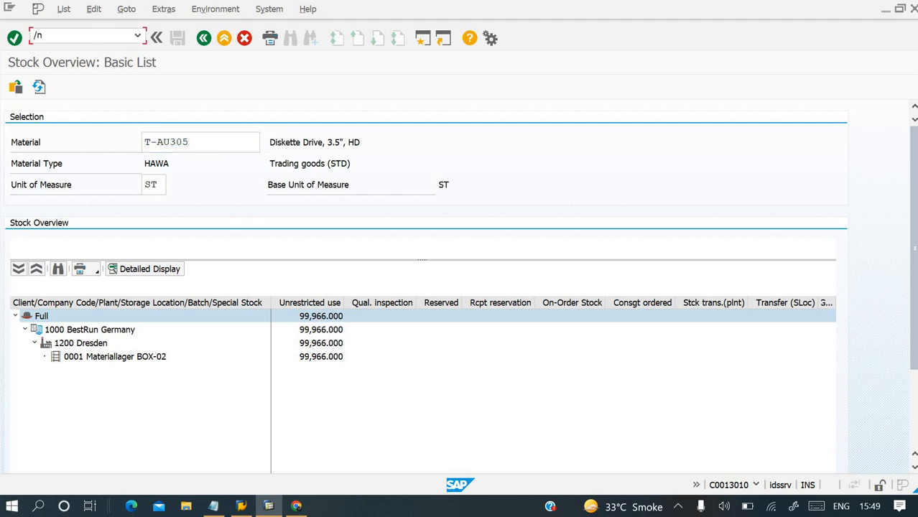
{"action": "key", "text": "Return"}
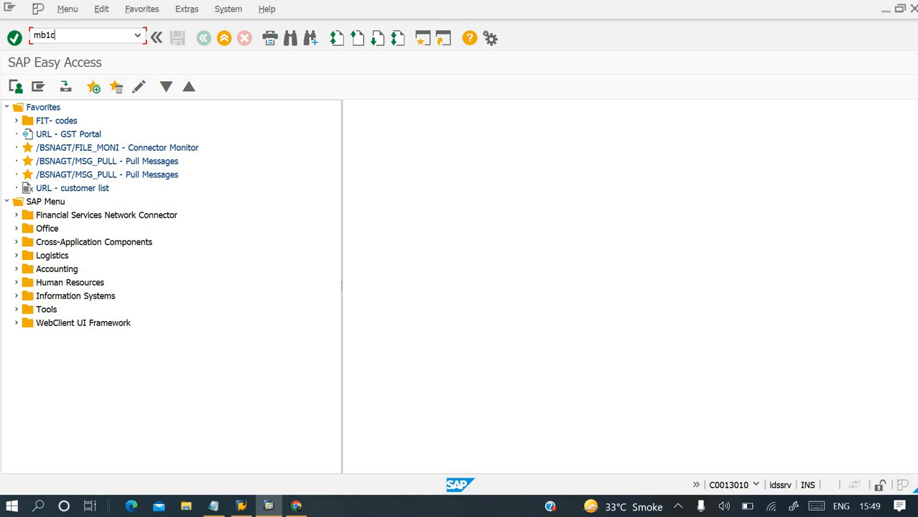
Start a goods receipt in transaction MB1C for plant 1200 with movement type 561, initial entry of stock balances into unrestricted use.
{"action": "key", "text": "Return"}
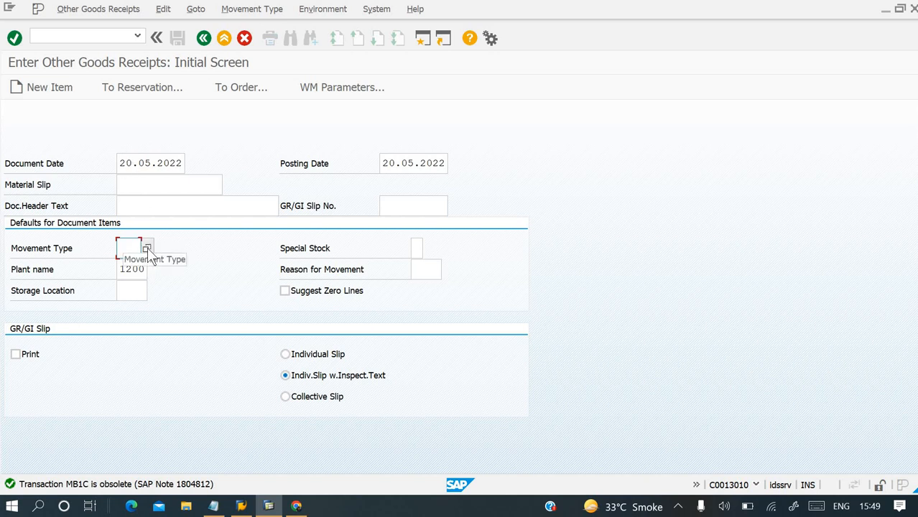
{"action": "left_click", "coordinate": [147, 248]}
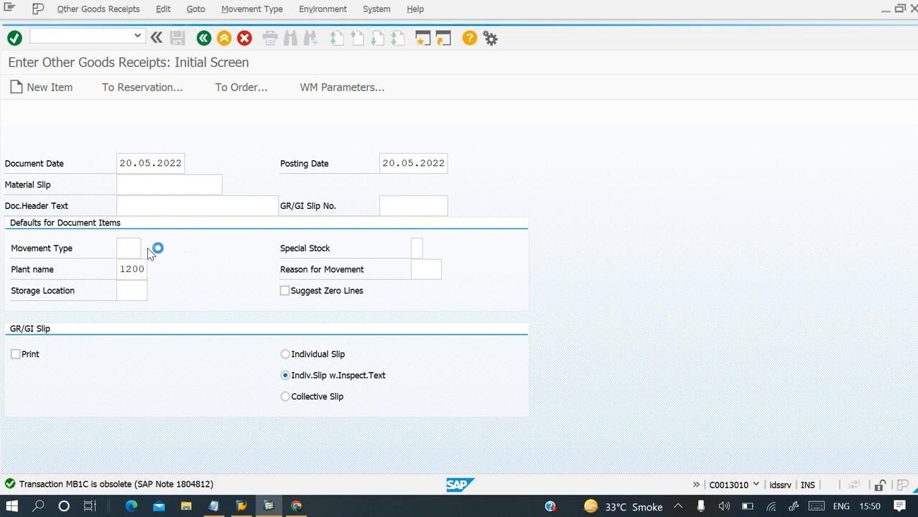
{"action": "scroll", "coordinate": [80, 263], "scroll_direction": "down", "scroll_amount": 2}
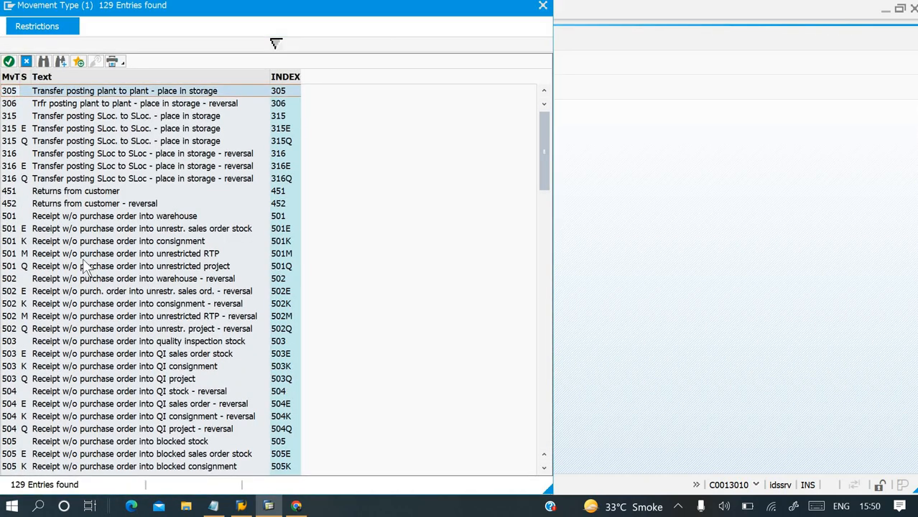
{"action": "scroll", "coordinate": [85, 266], "scroll_direction": "down", "scroll_amount": 6}
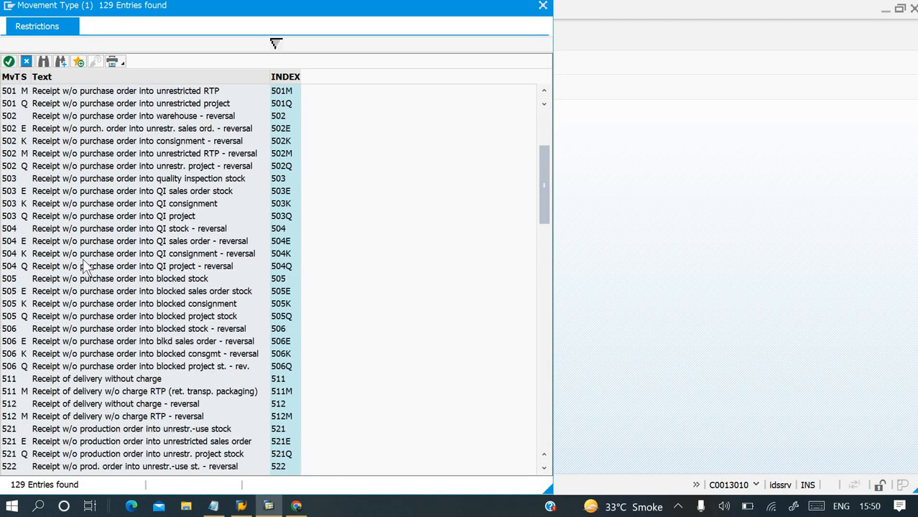
{"action": "scroll", "coordinate": [85, 265], "scroll_direction": "down", "scroll_amount": 1}
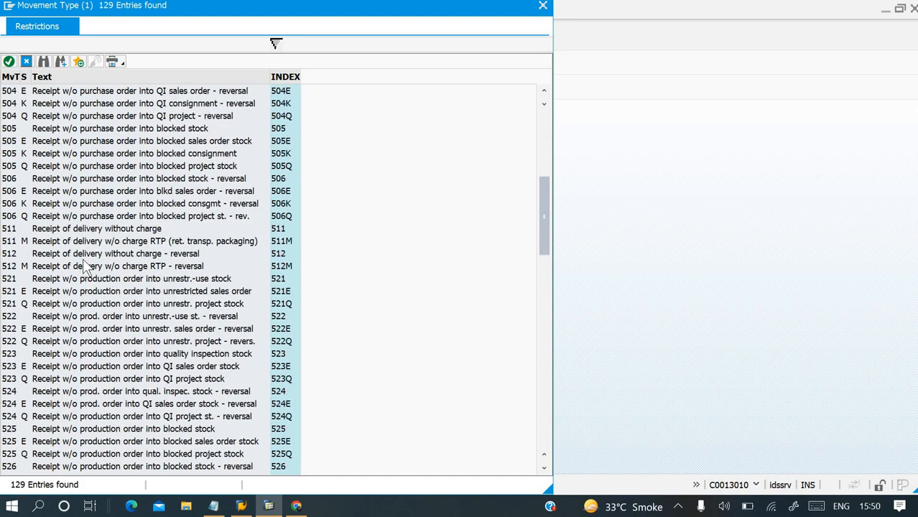
{"action": "left_click", "coordinate": [15, 279]}
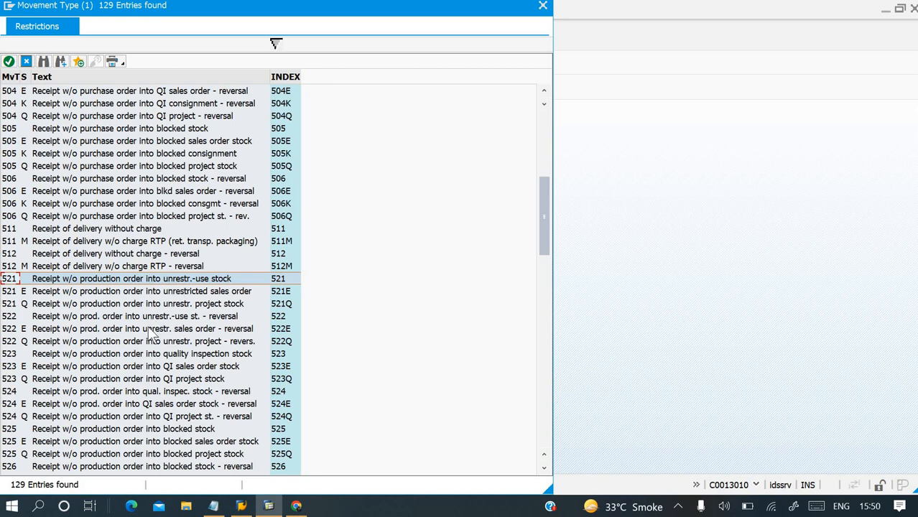
{"action": "scroll", "coordinate": [151, 335], "scroll_direction": "down", "scroll_amount": 6}
{"action": "scroll", "coordinate": [151, 334], "scroll_direction": "down", "scroll_amount": 1}
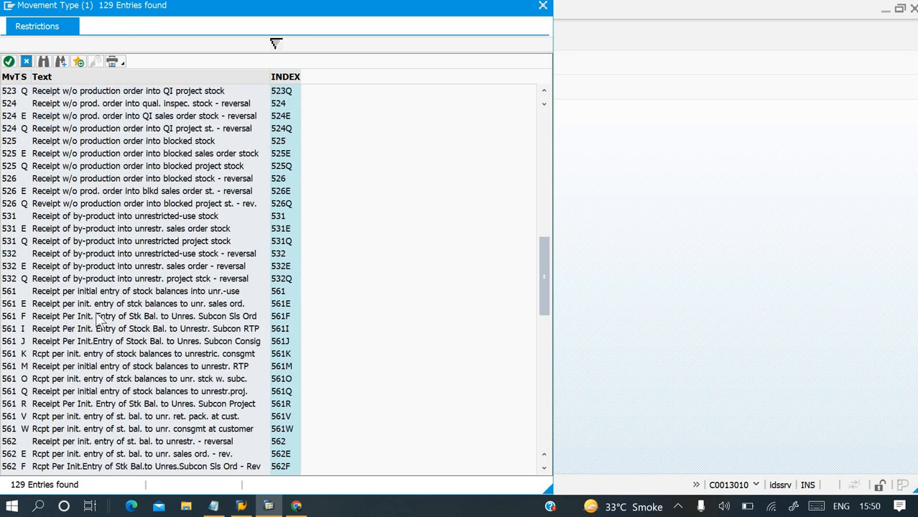
{"action": "left_click", "coordinate": [16, 291]}
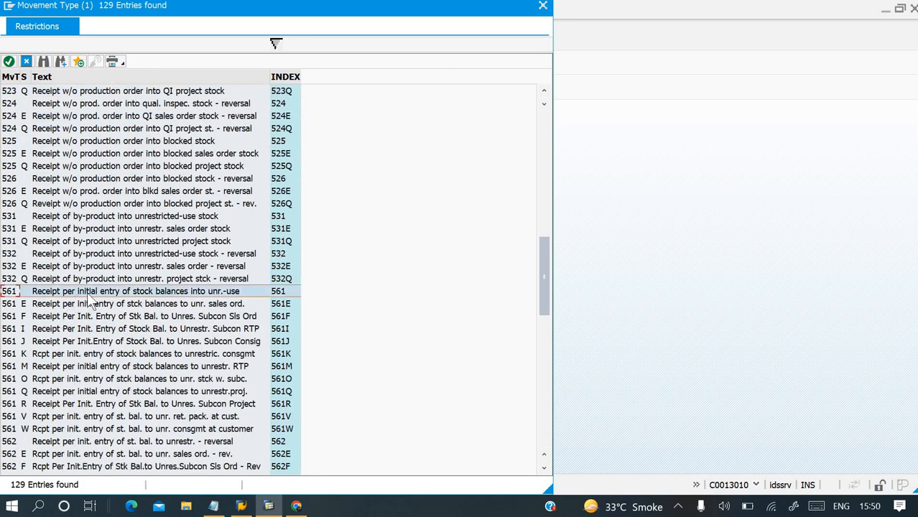
{"action": "double_click", "coordinate": [230, 292]}
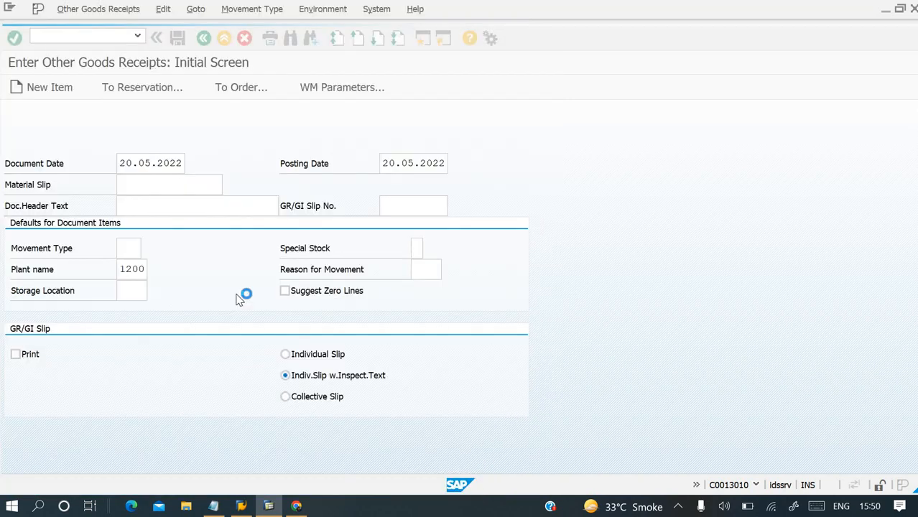
{"action": "key", "text": "Return"}
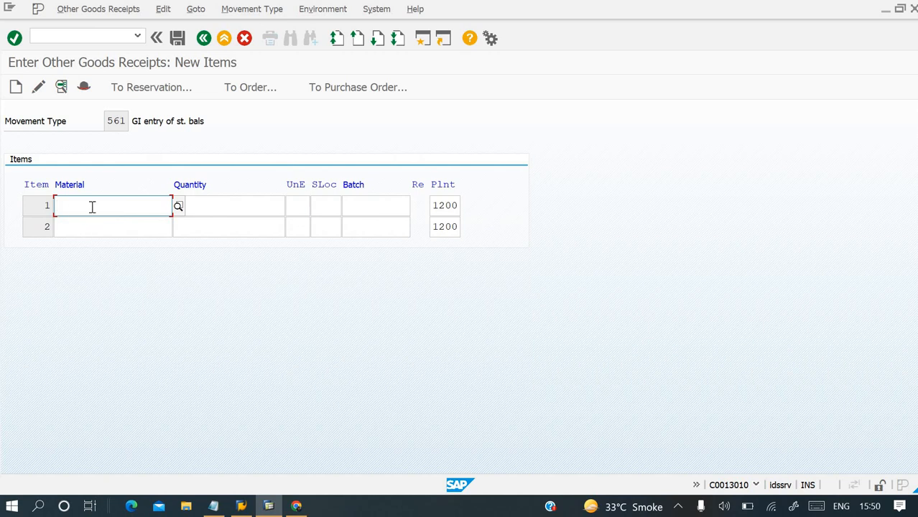
Enter 100 units of material T-AU305 into storage location 0001 Materiallager, post the goods receipt, and return to SAP Easy Access.
{"action": "left_click", "coordinate": [94, 207]}
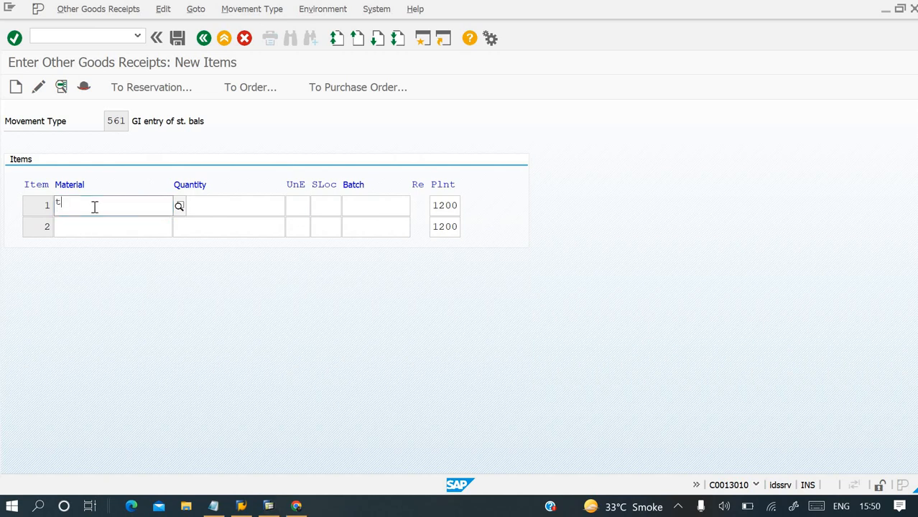
{"action": "type", "text": "t-au305"}
{"action": "key", "text": "Tab"}
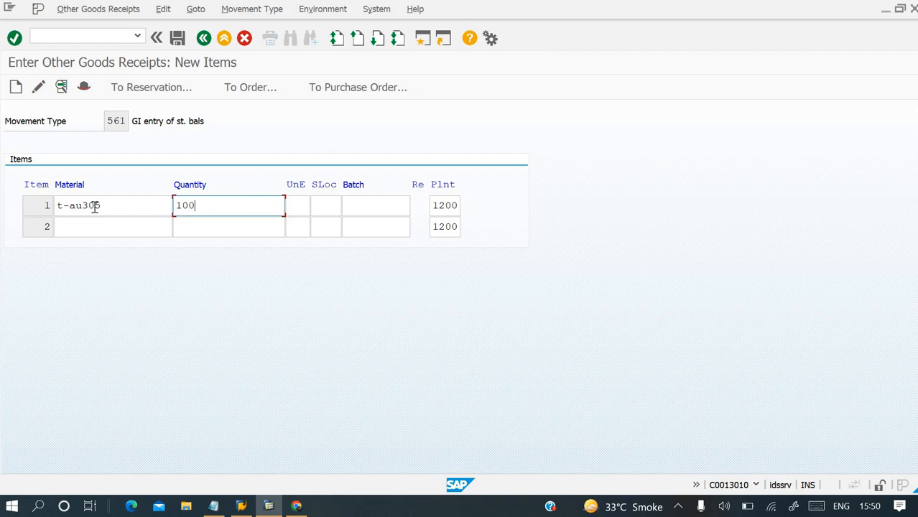
{"action": "left_click", "coordinate": [178, 38]}
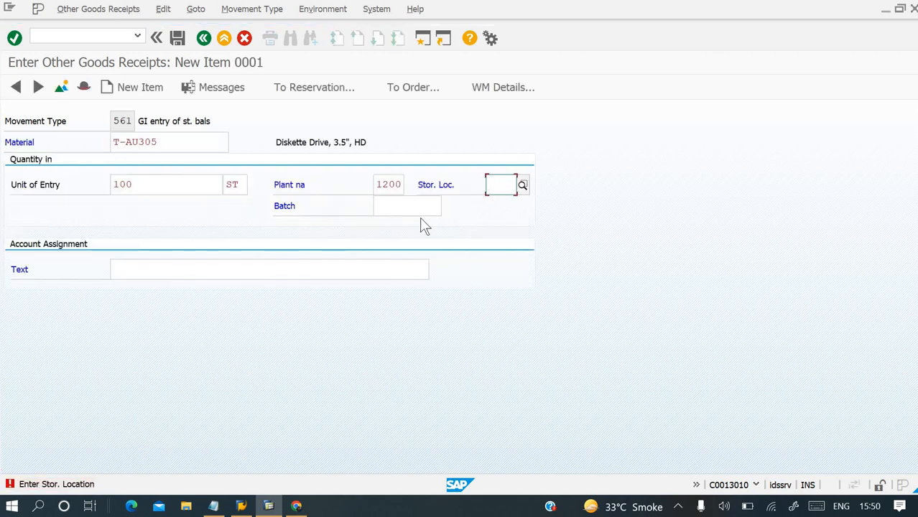
{"action": "left_click", "coordinate": [523, 184]}
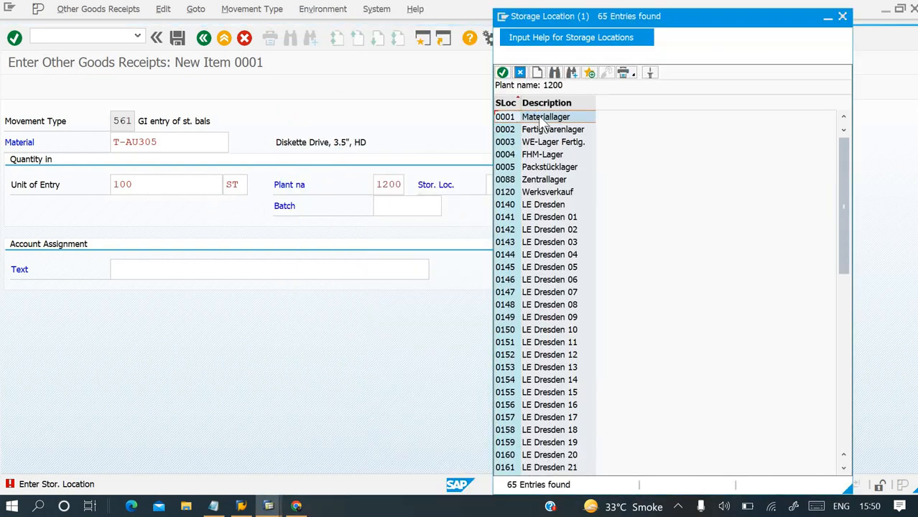
{"action": "double_click", "coordinate": [546, 118]}
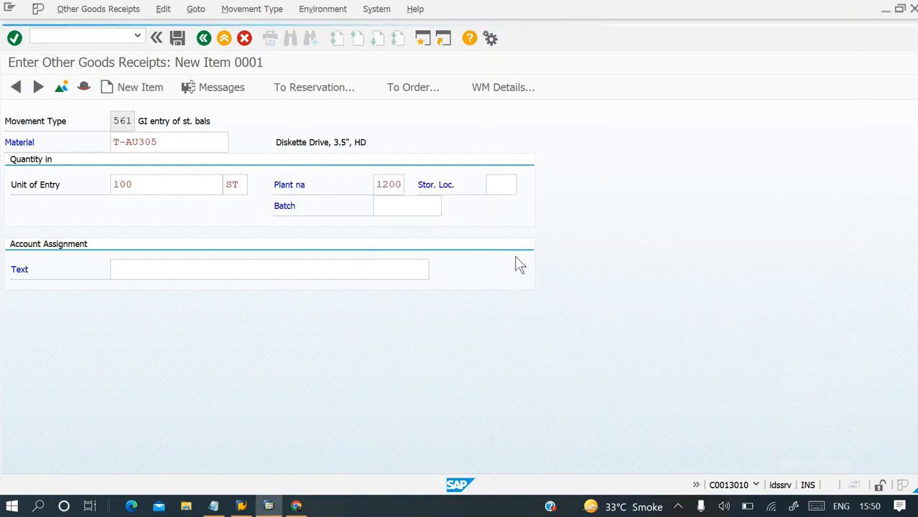
{"action": "left_click", "coordinate": [179, 42]}
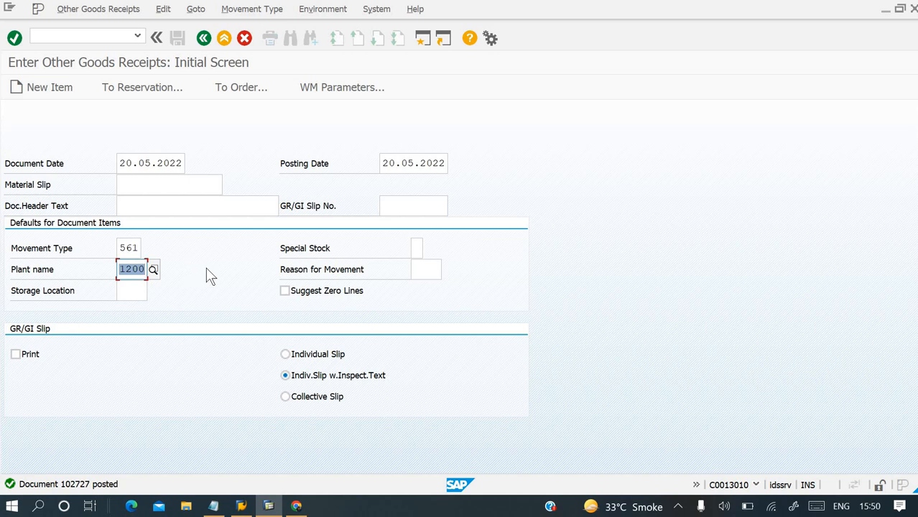
{"action": "key", "text": "F3"}
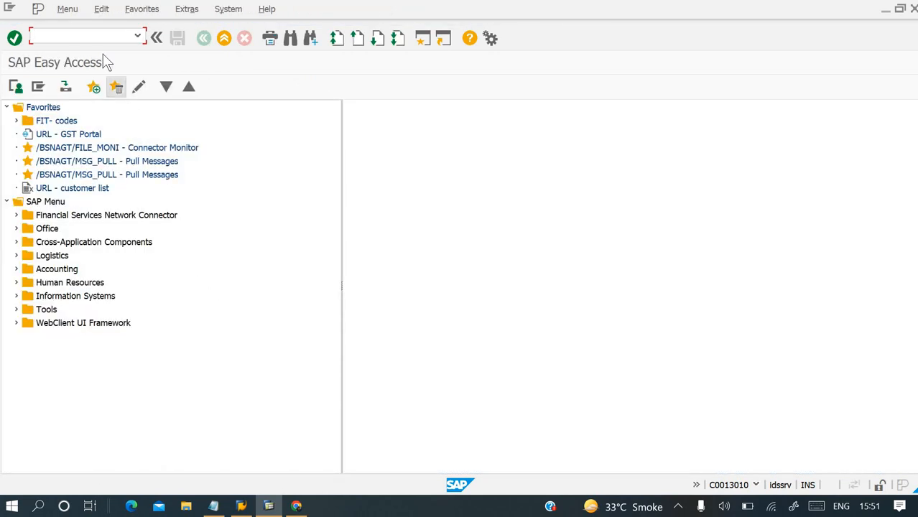
Recheck the stock of material T-AU305 in plant 1200 with transaction MMBE, and return to SAP Easy Access.
{"action": "type", "text": "mme"}
{"action": "type", "text": "mmbe"}
{"action": "key", "text": "Return"}
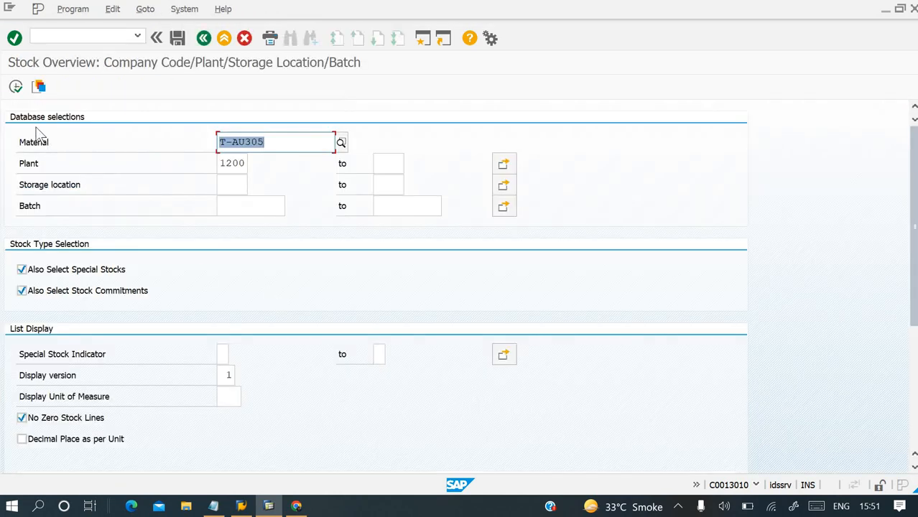
{"action": "left_click", "coordinate": [16, 87]}
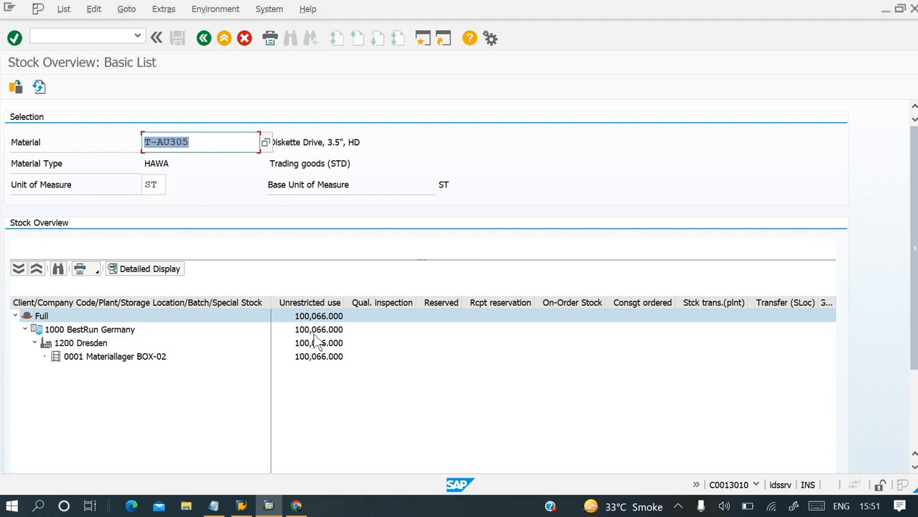
{"action": "key", "text": "F3"}
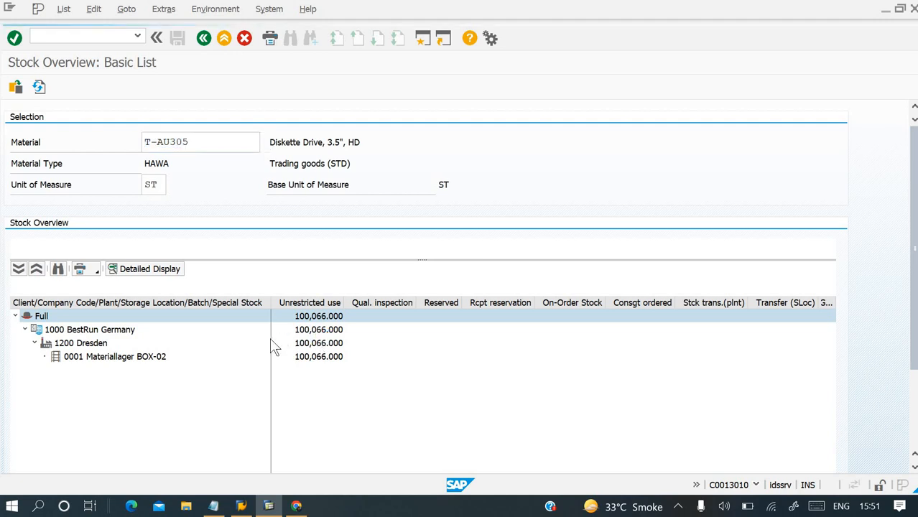
{"action": "key", "text": "F3"}
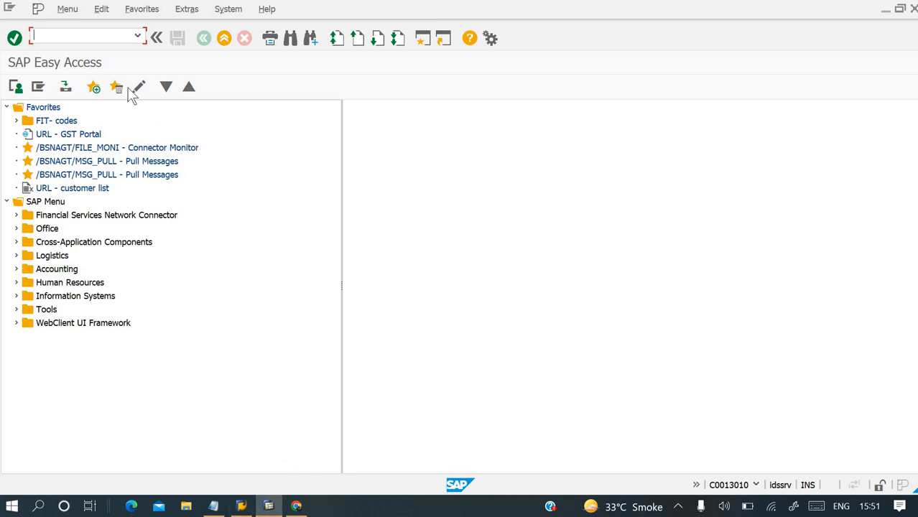
Examine the document flow of outbound delivery 80020425 in transaction VL02N, and return to SAP Easy Access.
{"action": "type", "text": "vl02n"}
{"action": "key", "text": "Return"}
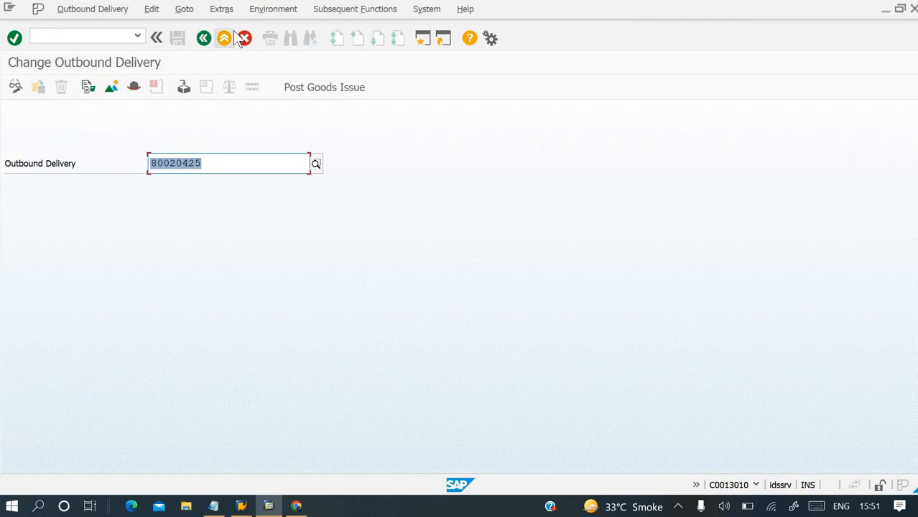
{"action": "left_click", "coordinate": [274, 12]}
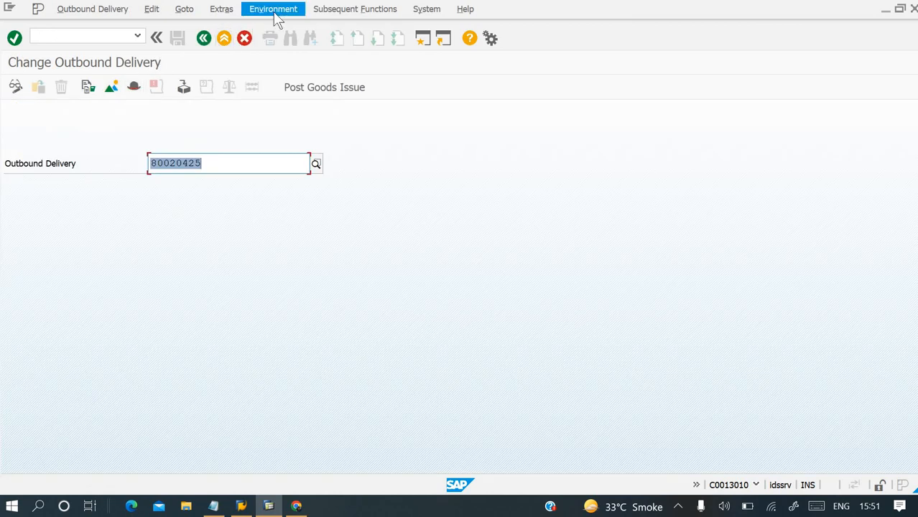
{"action": "left_click", "coordinate": [293, 115]}
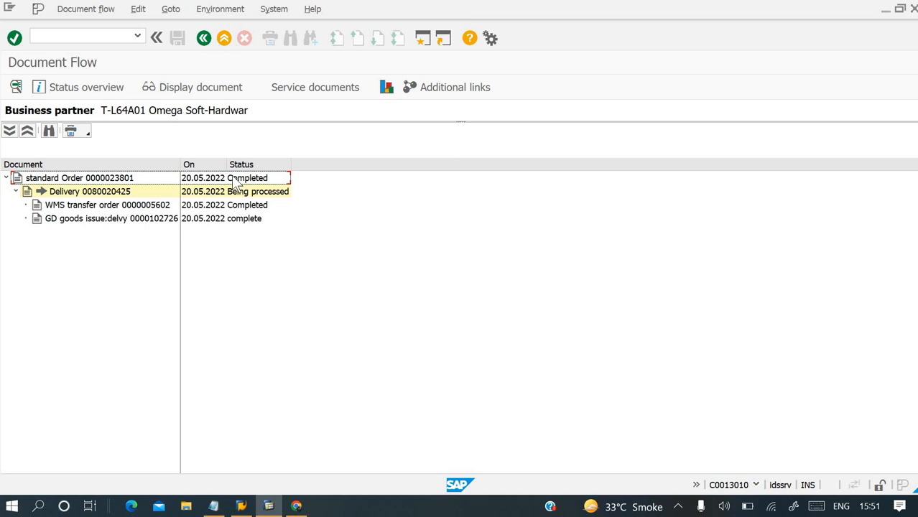
{"action": "left_click", "coordinate": [114, 40]}
{"action": "type", "text": "/n"}
{"action": "key", "text": "Return"}
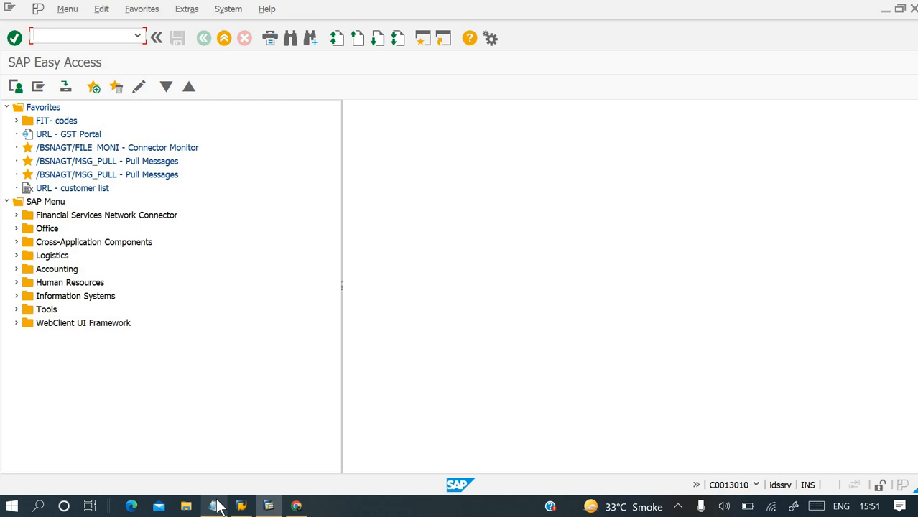
Check the Notepad notes for the billing step and delivery number, and create the billing document for delivery 80020425 in SAP transaction VF01.
{"action": "left_click", "coordinate": [216, 506]}
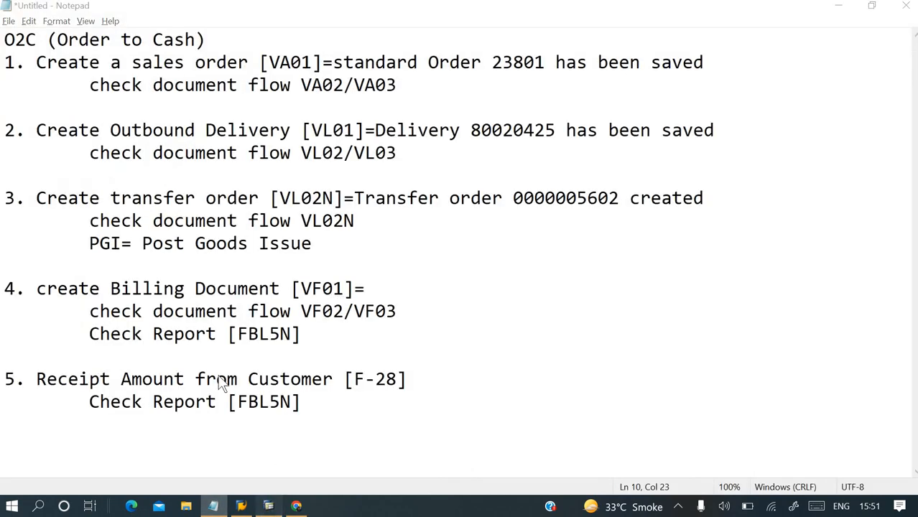
{"action": "left_click", "coordinate": [268, 506]}
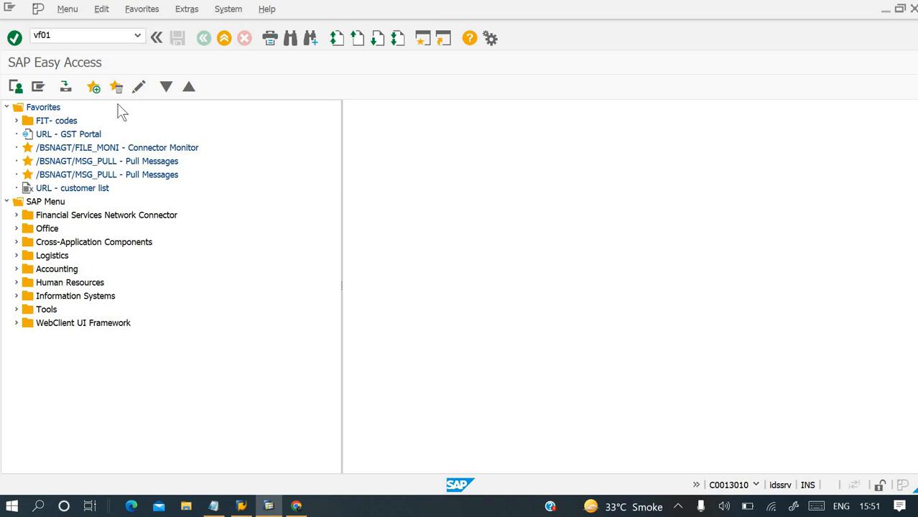
{"action": "key", "text": "Return"}
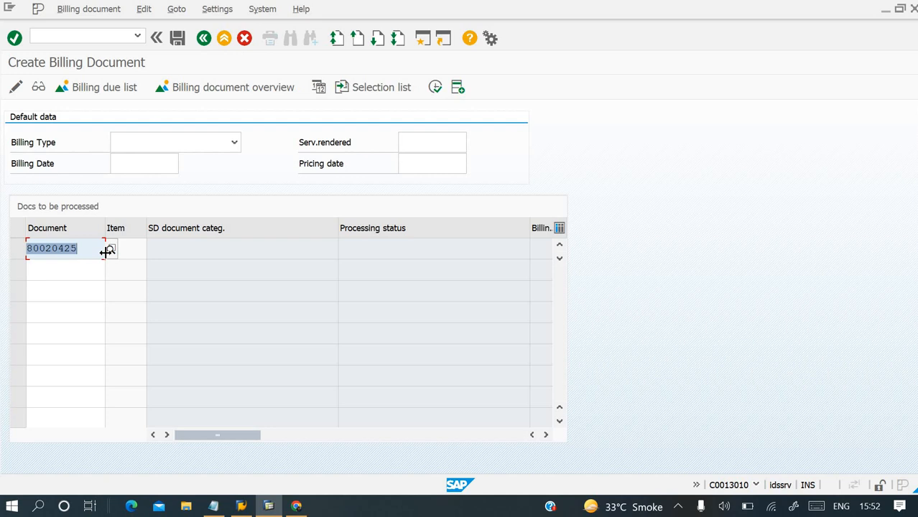
{"action": "key", "text": "alt+Tab"}
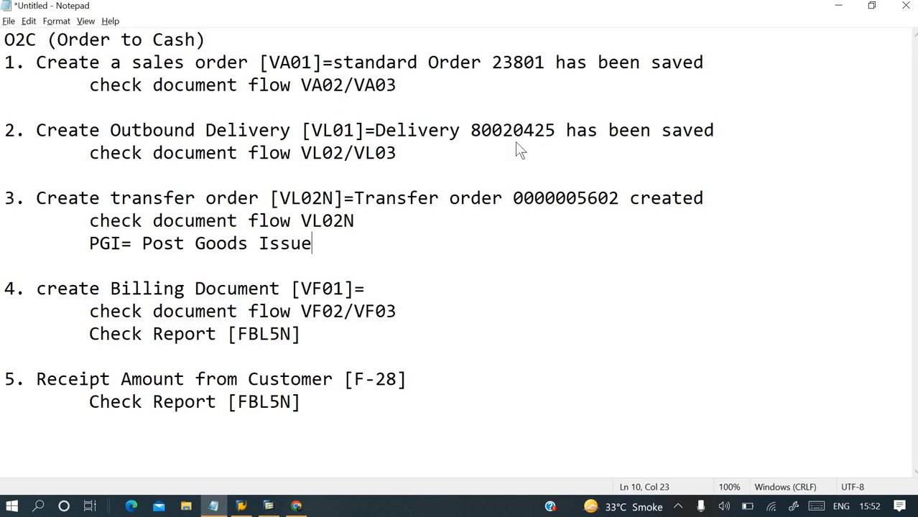
{"action": "key", "text": "alt+Tab"}
{"action": "key", "text": "Return"}
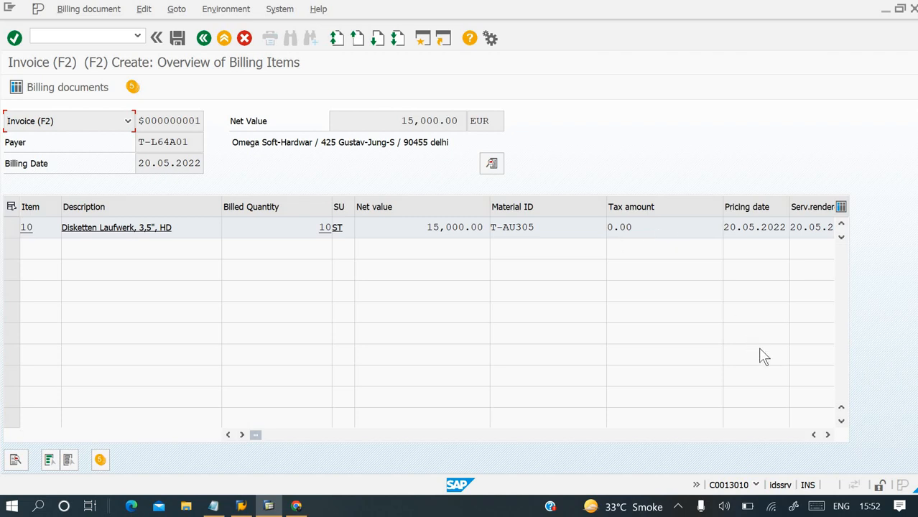
Review the item columns of the F2 invoice and save the billing document.
{"action": "left_click", "coordinate": [829, 435]}
{"action": "left_click", "coordinate": [829, 436]}
{"action": "left_click", "coordinate": [829, 436]}
{"action": "left_click", "coordinate": [829, 436]}
{"action": "left_click", "coordinate": [828, 436]}
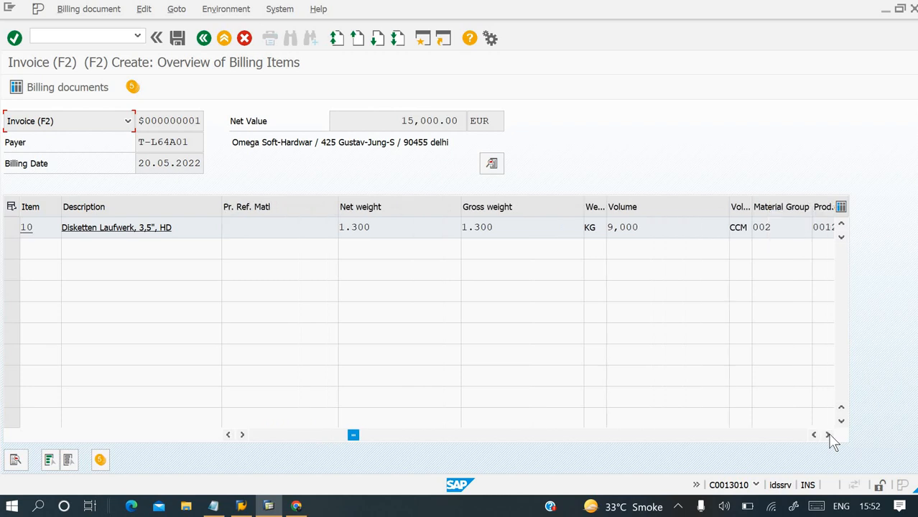
{"action": "left_click", "coordinate": [828, 436]}
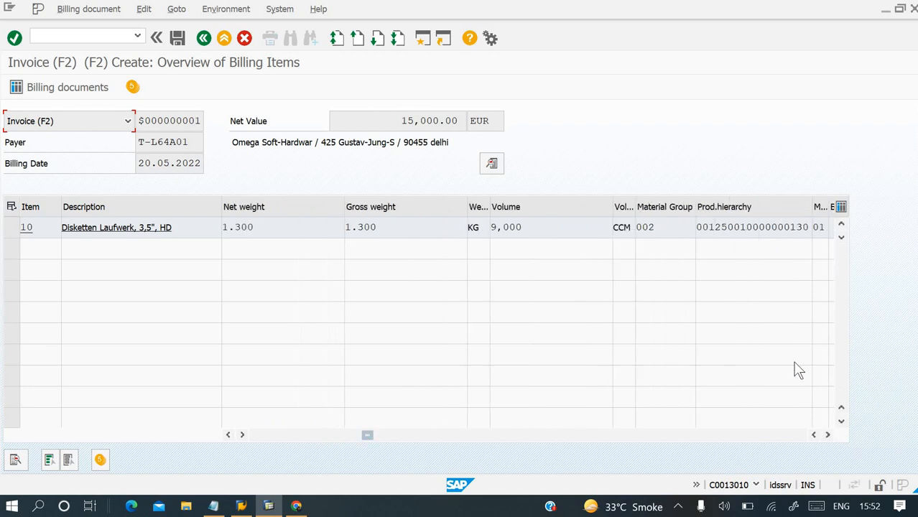
{"action": "key", "text": "ctrl+s"}
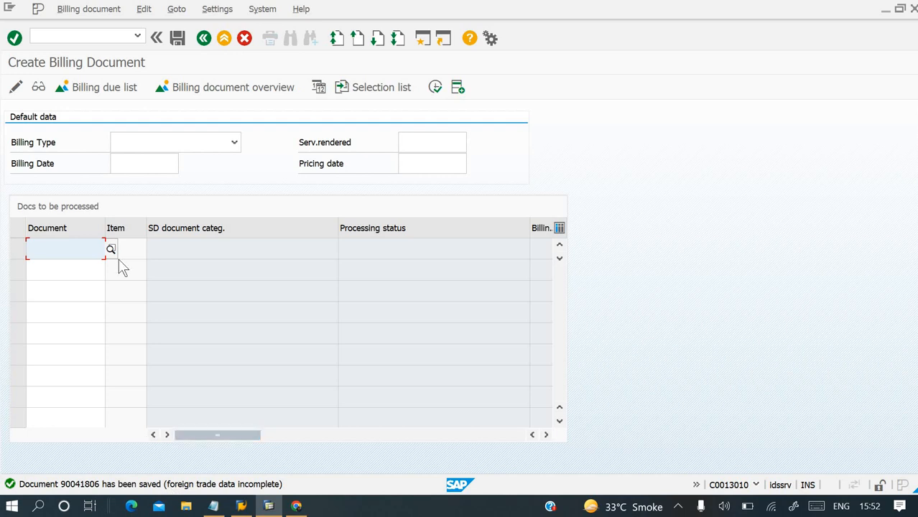
Check the Notepad notes for the next transaction, and open the saved billing document in SAP for changes with VF02.
{"action": "left_click", "coordinate": [84, 38]}
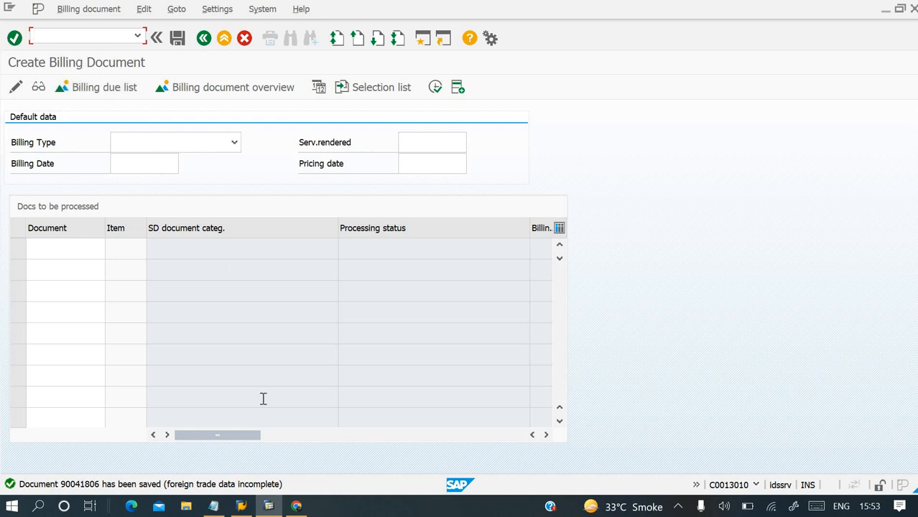
{"action": "left_click", "coordinate": [214, 506]}
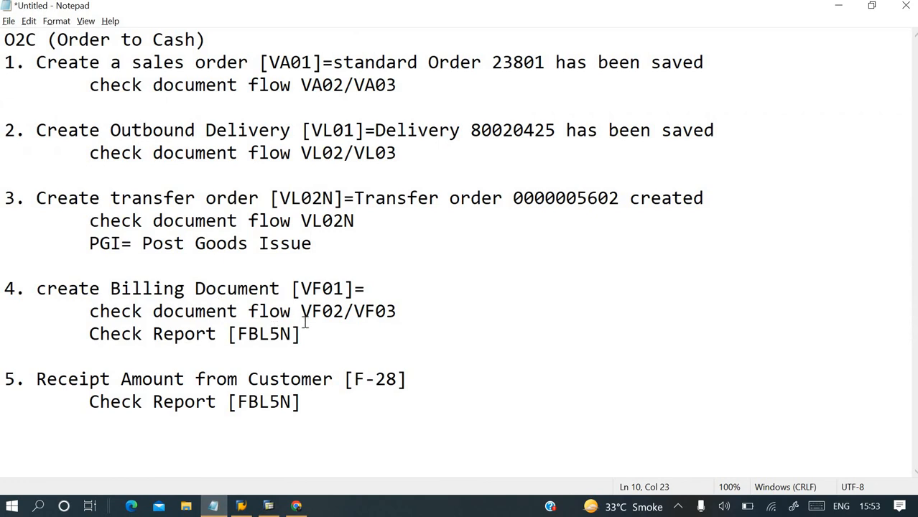
{"action": "left_click", "coordinate": [268, 506]}
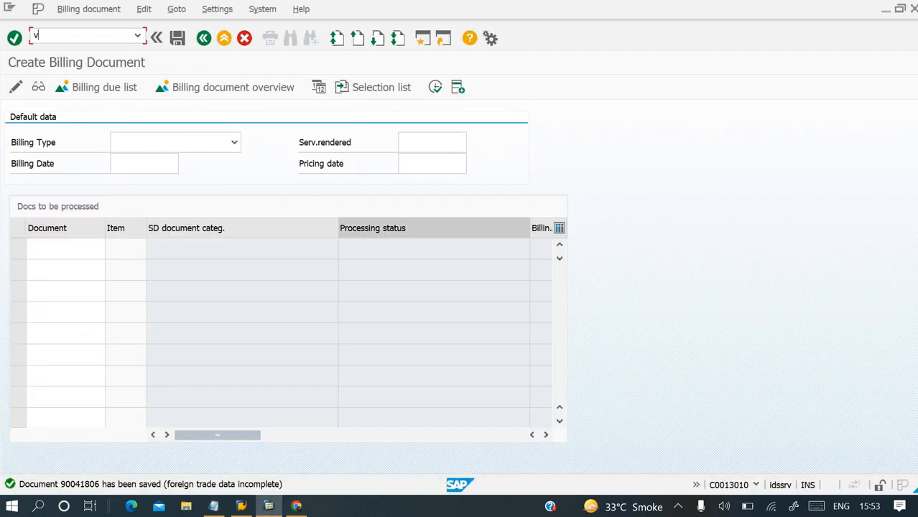
{"action": "key", "text": "Return"}
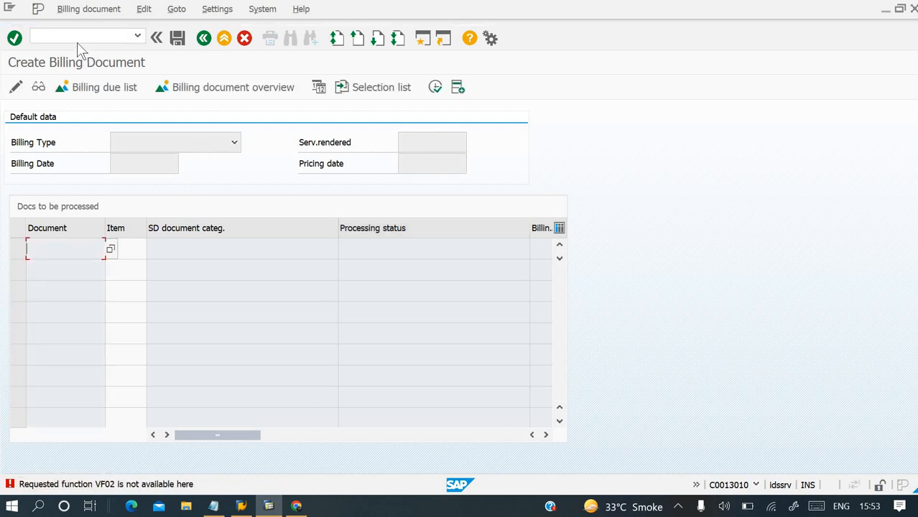
{"action": "left_click", "coordinate": [77, 38]}
{"action": "type", "text": "/nvf02"}
{"action": "key", "text": "Return"}
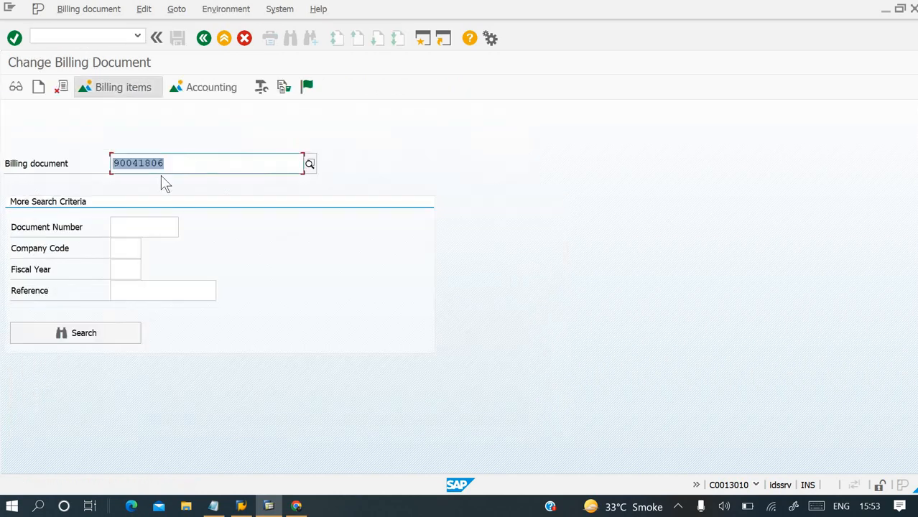
{"action": "key", "text": "Return"}
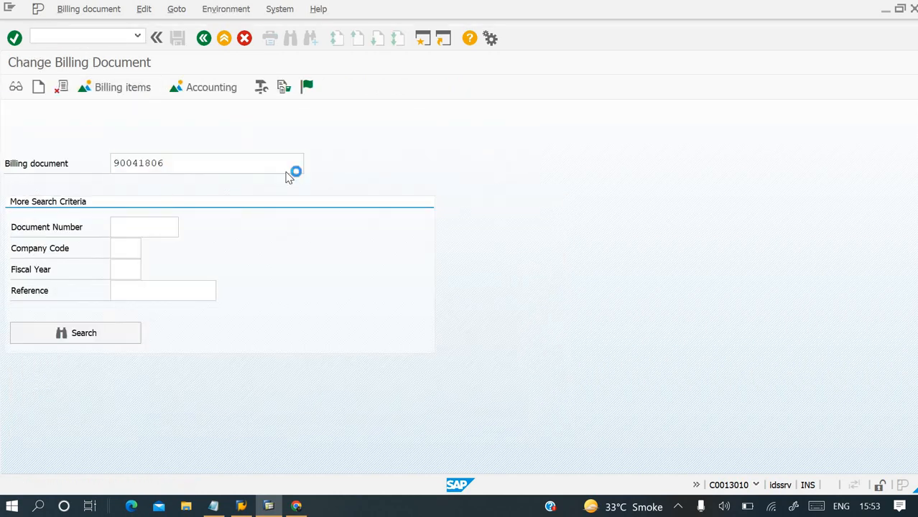
Open the foreign trade/customs data in the invoice header and set the border mode of transport to 8, Domestic shipping.
{"action": "left_click", "coordinate": [234, 10]}
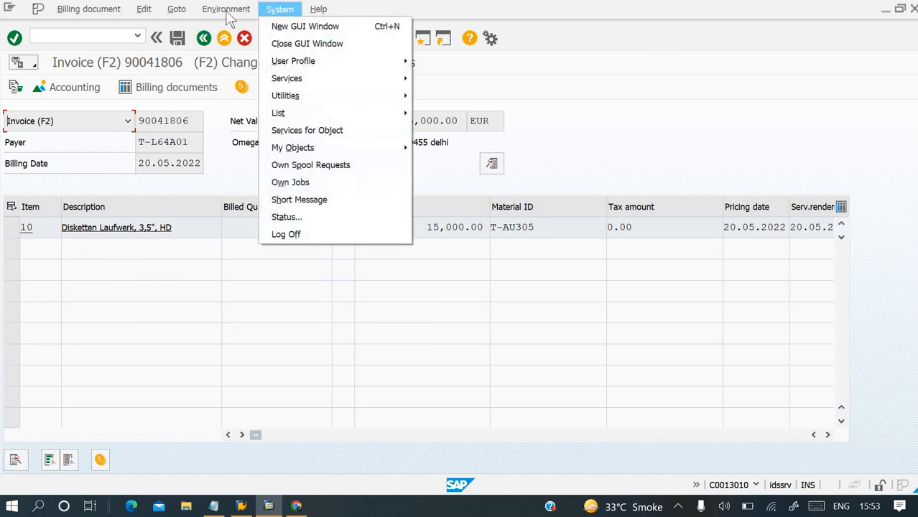
{"action": "mouse_move", "coordinate": [177, 10]}
{"action": "mouse_move", "coordinate": [304, 29]}
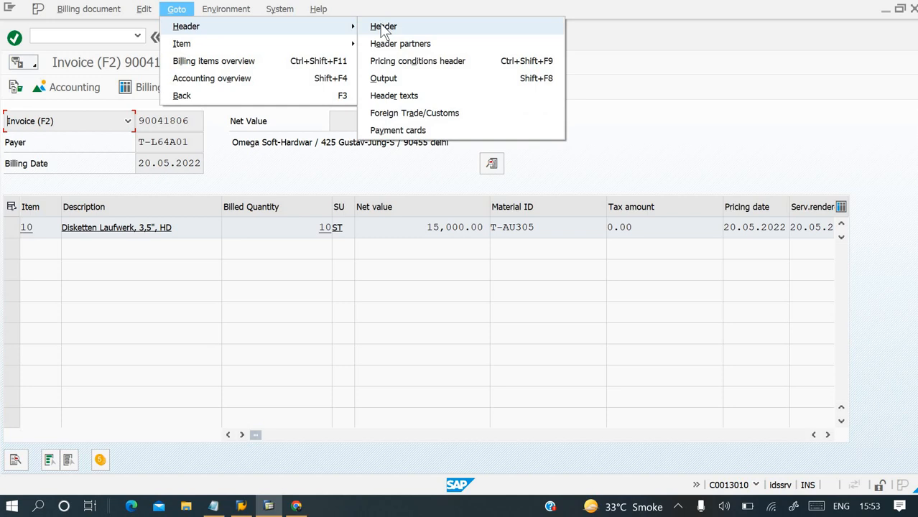
{"action": "left_click", "coordinate": [383, 27]}
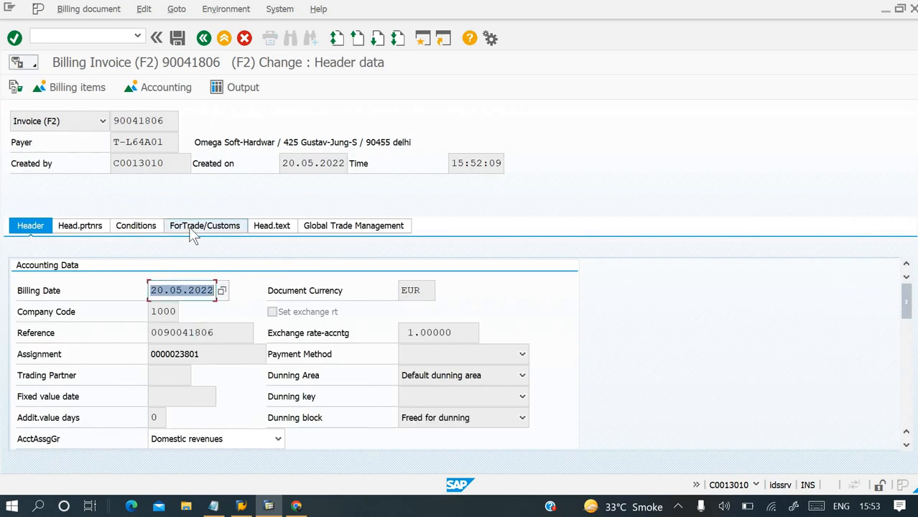
{"action": "left_click", "coordinate": [192, 229]}
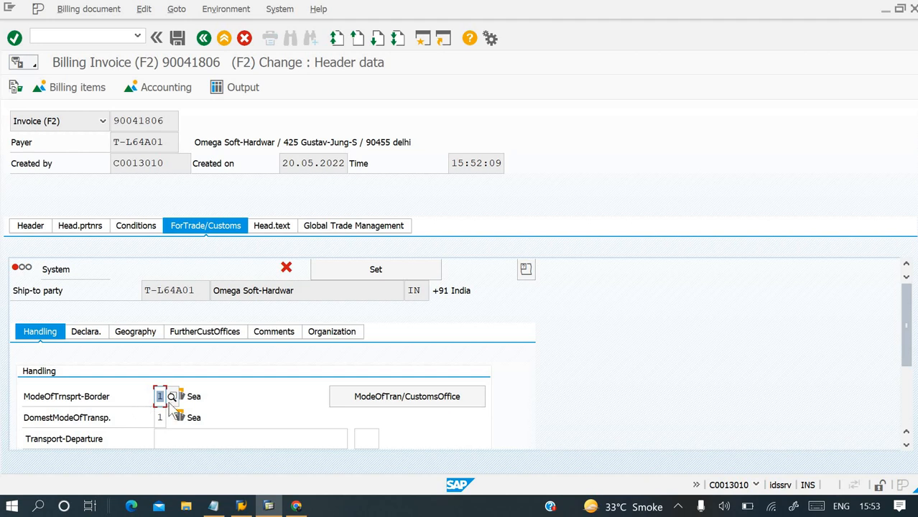
{"action": "left_click", "coordinate": [173, 397]}
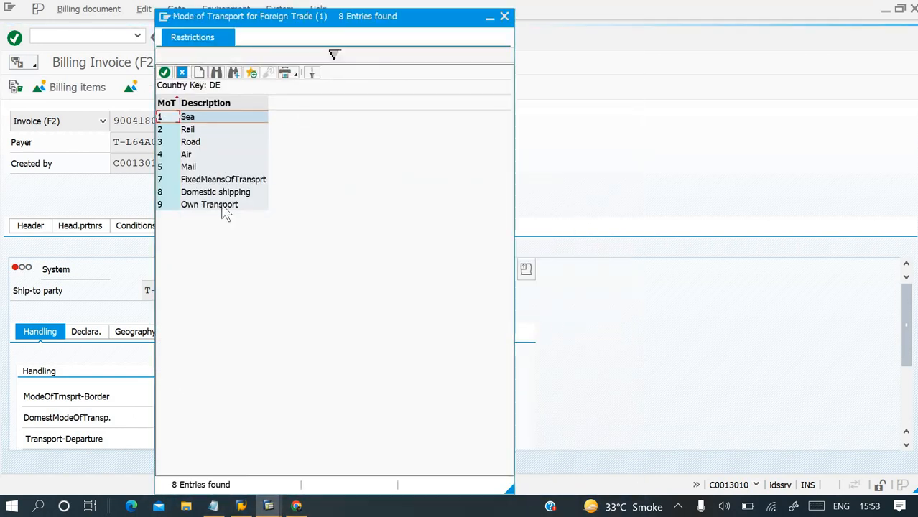
{"action": "left_click", "coordinate": [213, 194]}
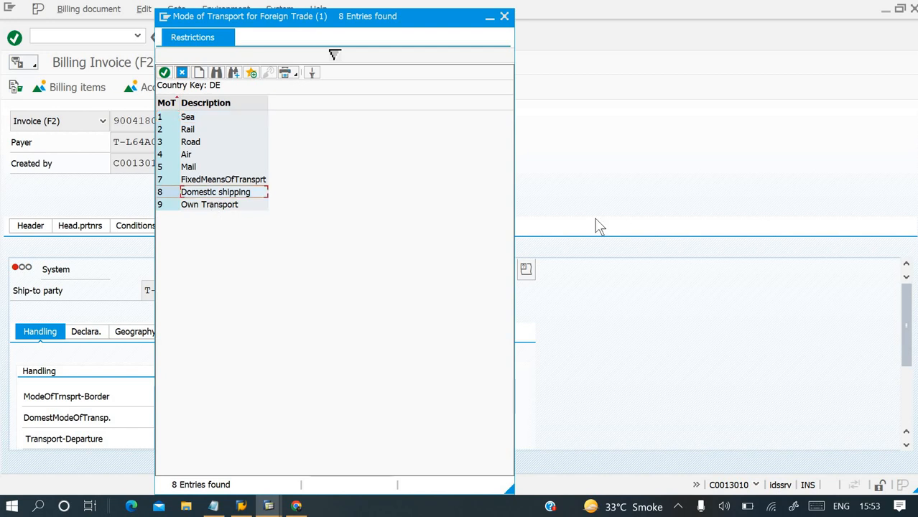
{"action": "key", "text": "Return"}
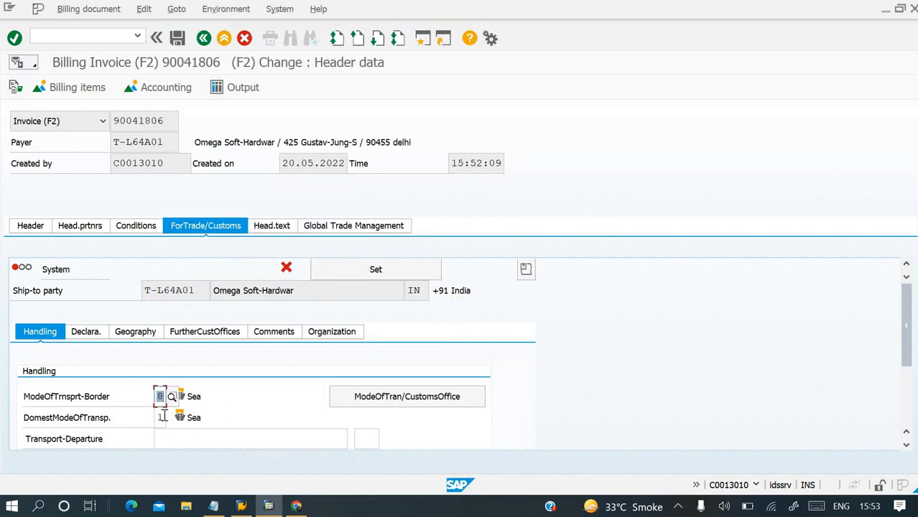
Set the domestic mode of transport to 8, Domestic shipping, and save the billing document.
{"action": "left_click", "coordinate": [164, 416]}
{"action": "left_click", "coordinate": [173, 419]}
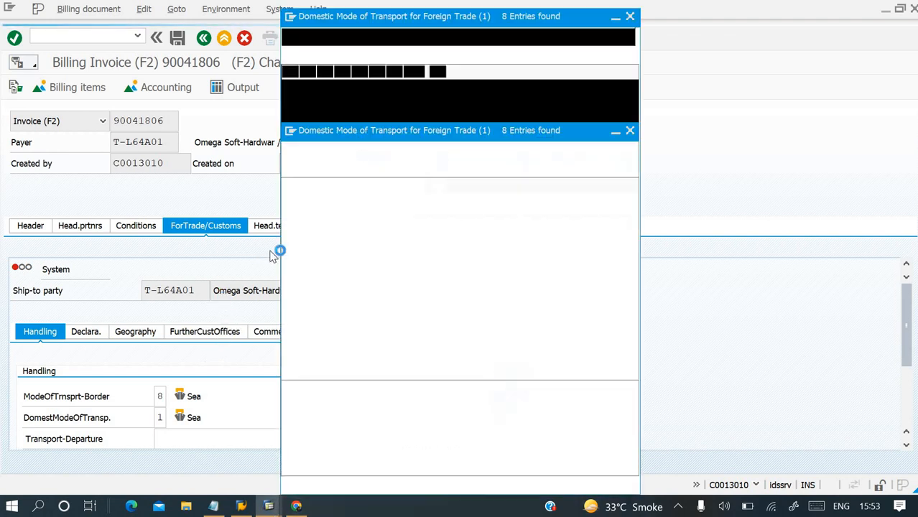
{"action": "left_click", "coordinate": [196, 192]}
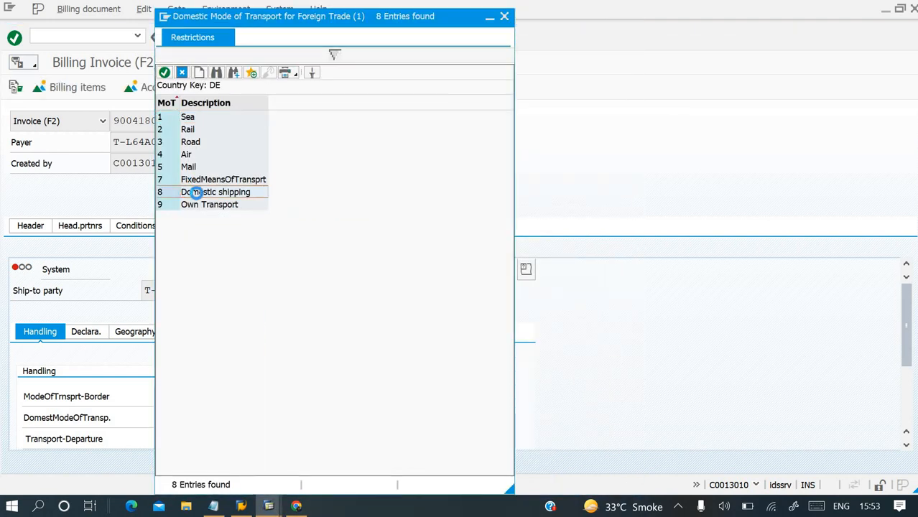
{"action": "left_click", "coordinate": [195, 193]}
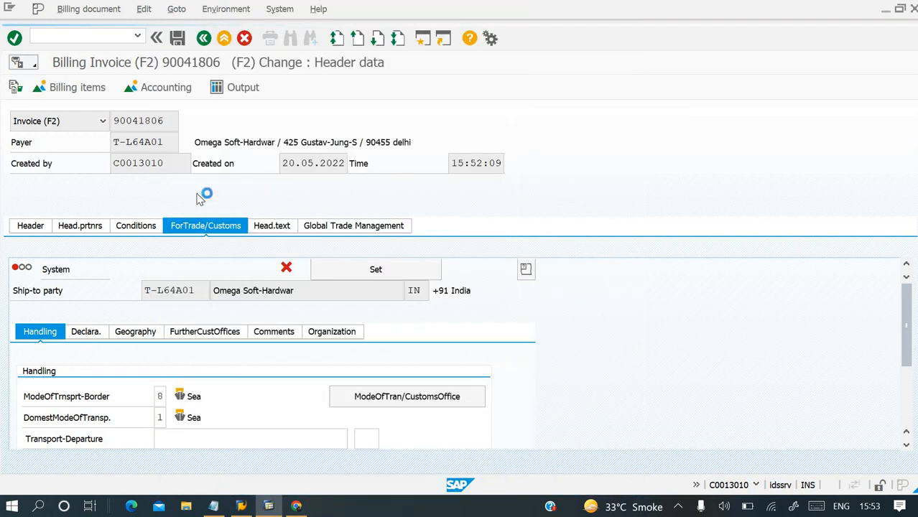
{"action": "left_click", "coordinate": [178, 40]}
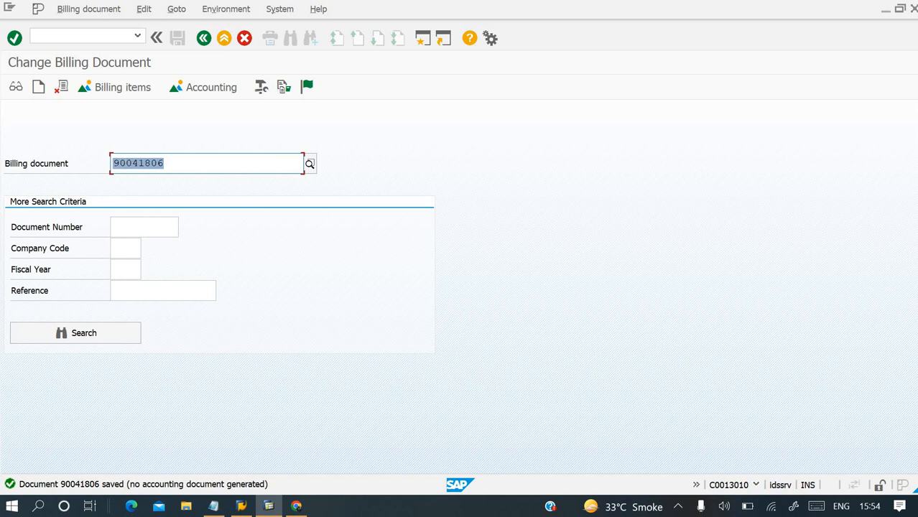
Release the saved billing document to accounting and display its document flow.
{"action": "left_click", "coordinate": [89, 10]}
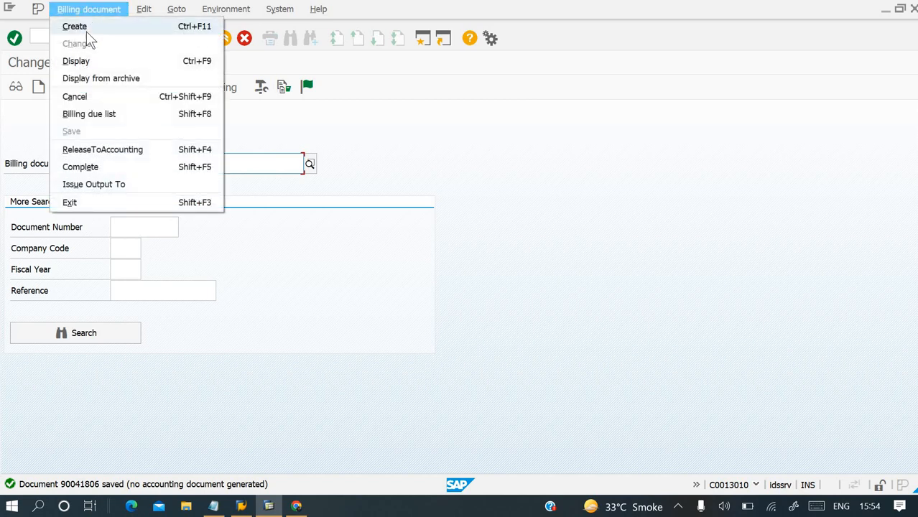
{"action": "left_click", "coordinate": [185, 151]}
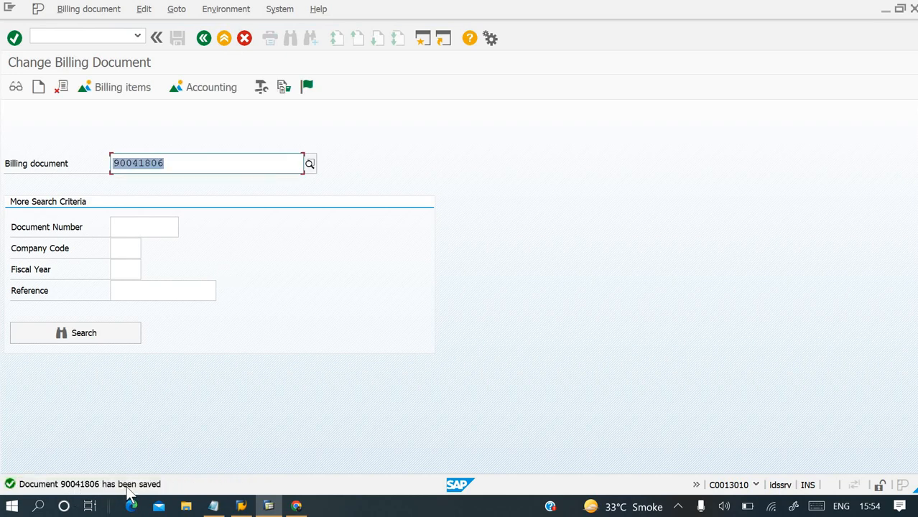
{"action": "left_click", "coordinate": [227, 10]}
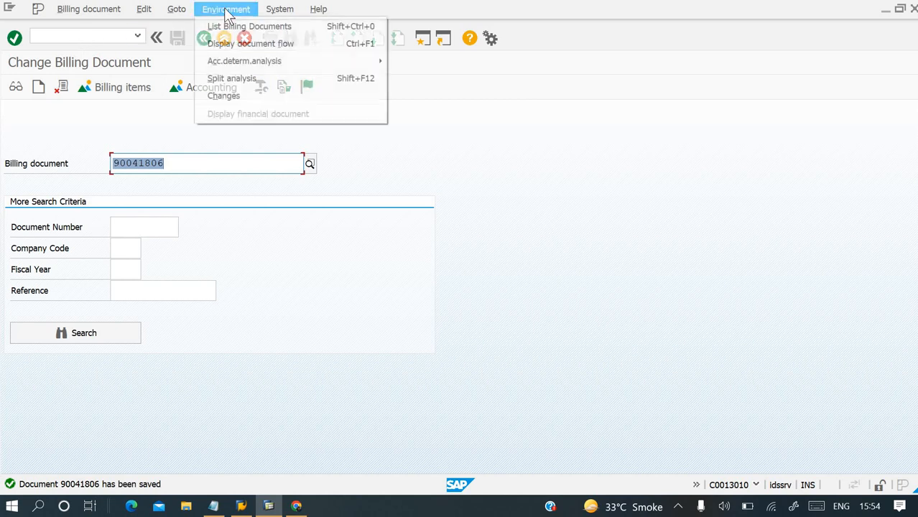
{"action": "left_click", "coordinate": [229, 46]}
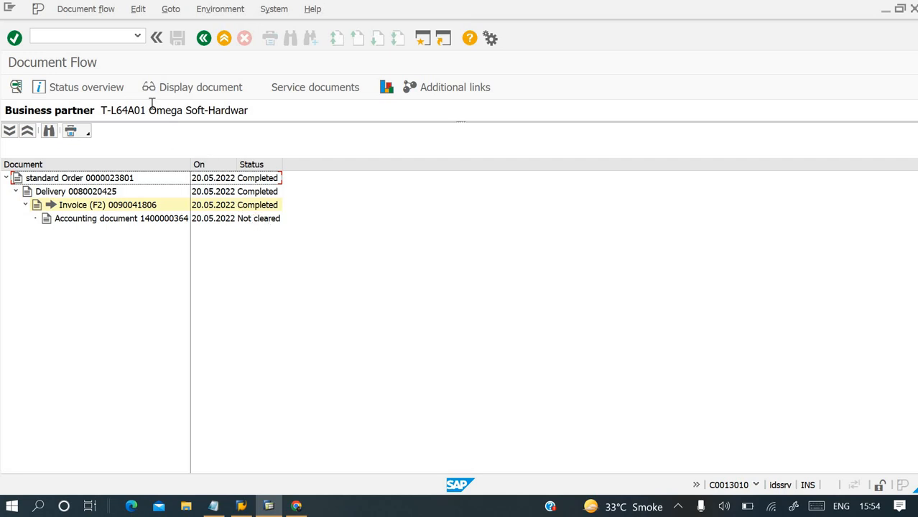
Display the customer's open line items for company code 1000 in transaction FBL5N.
{"action": "left_click", "coordinate": [98, 37]}
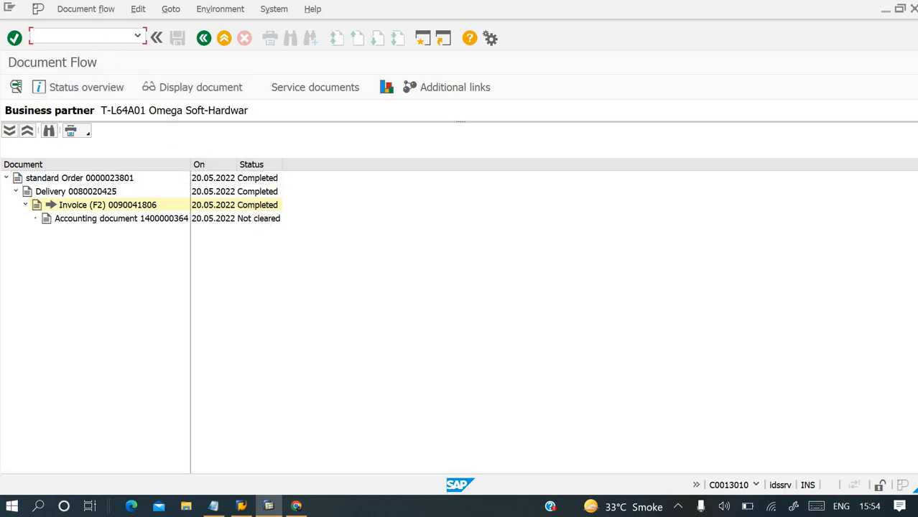
{"action": "key", "text": "Return"}
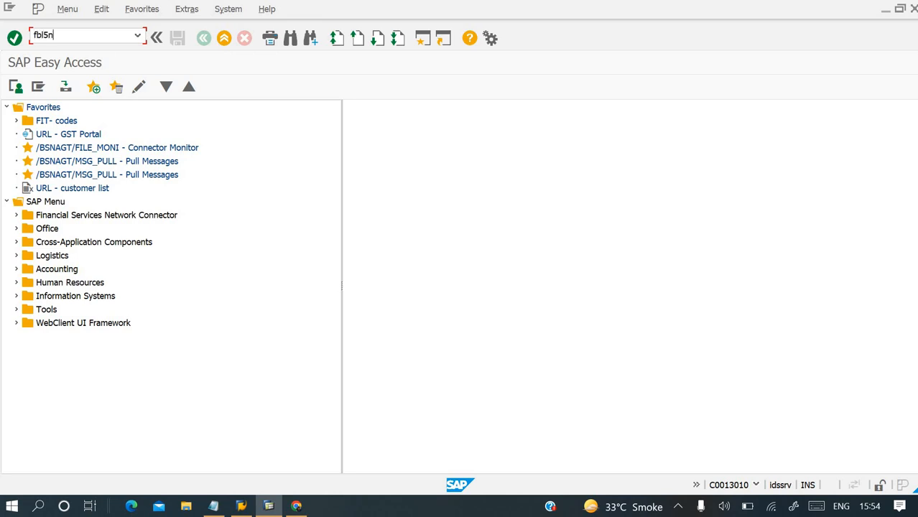
{"action": "key", "text": "Return"}
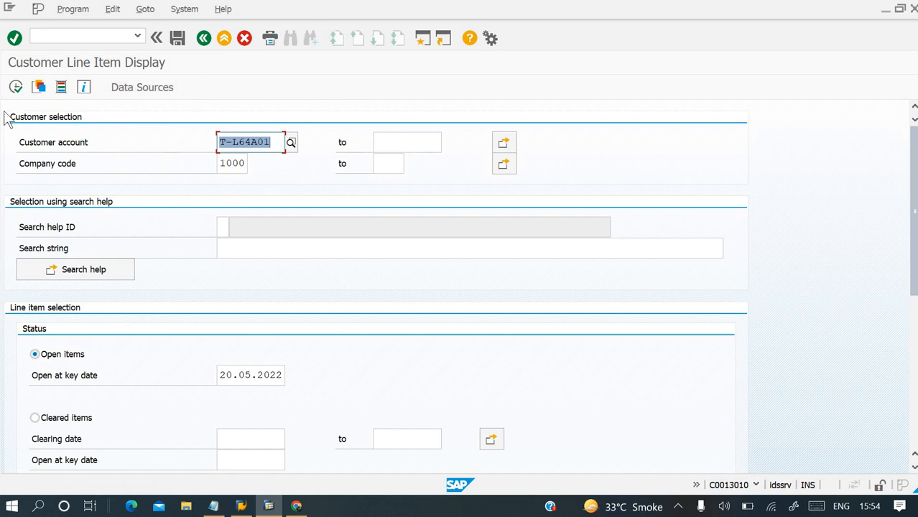
{"action": "left_click", "coordinate": [16, 87]}
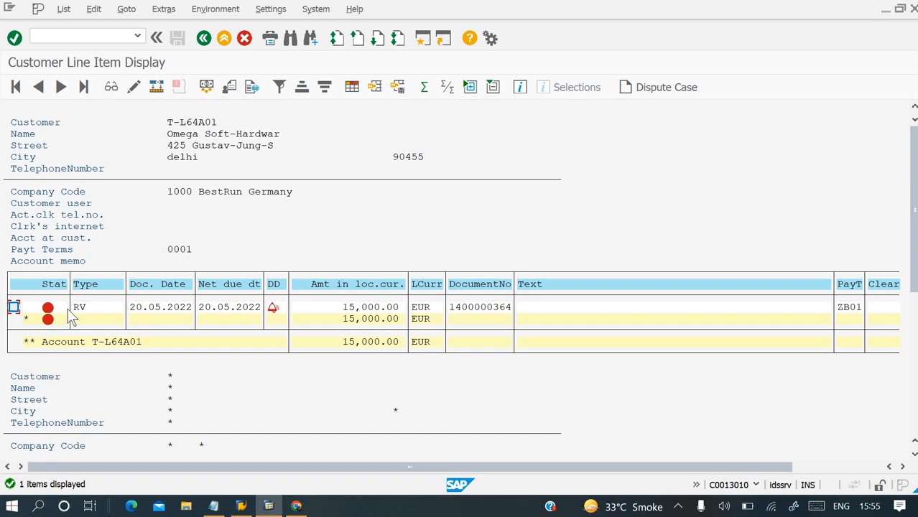
Open a new SAP session and start the Post Incoming Payments transaction.
{"action": "left_click", "coordinate": [95, 40]}
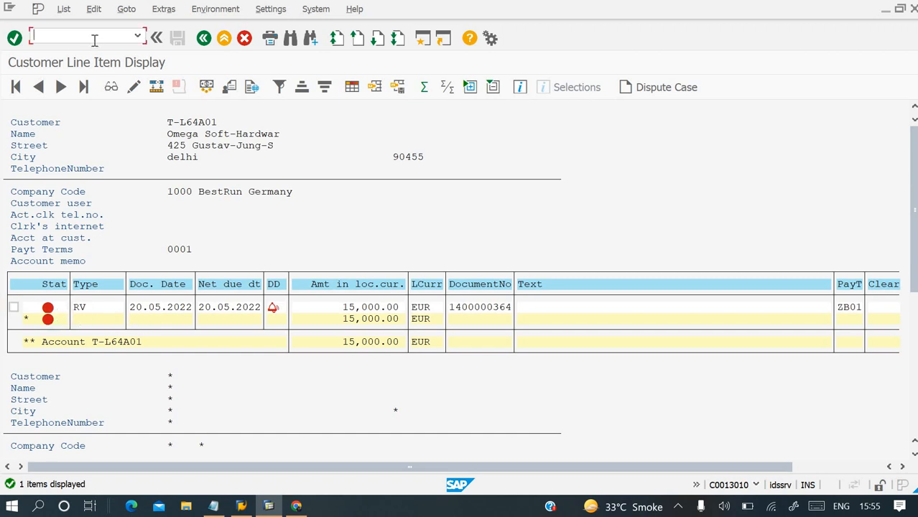
{"action": "left_click", "coordinate": [462, 244]}
{"action": "key", "text": "ctrl+n"}
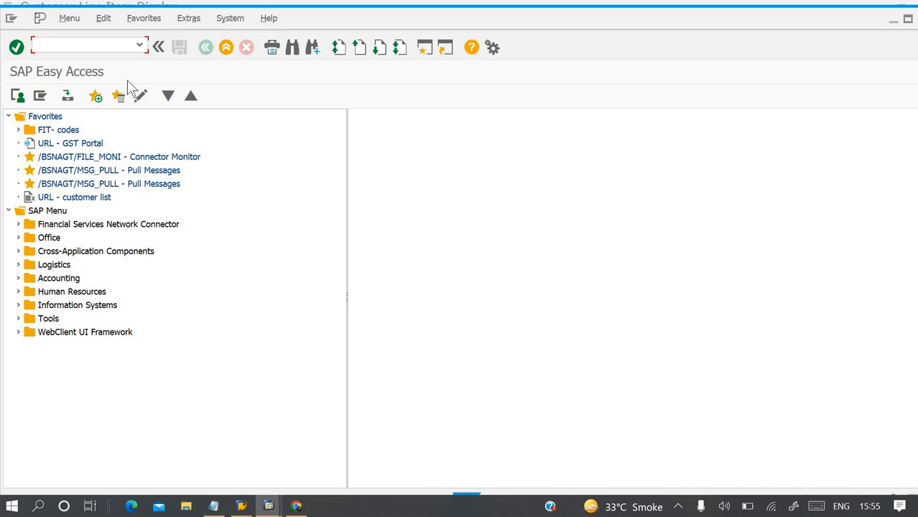
{"action": "type", "text": "f-28"}
{"action": "key", "text": "Return"}
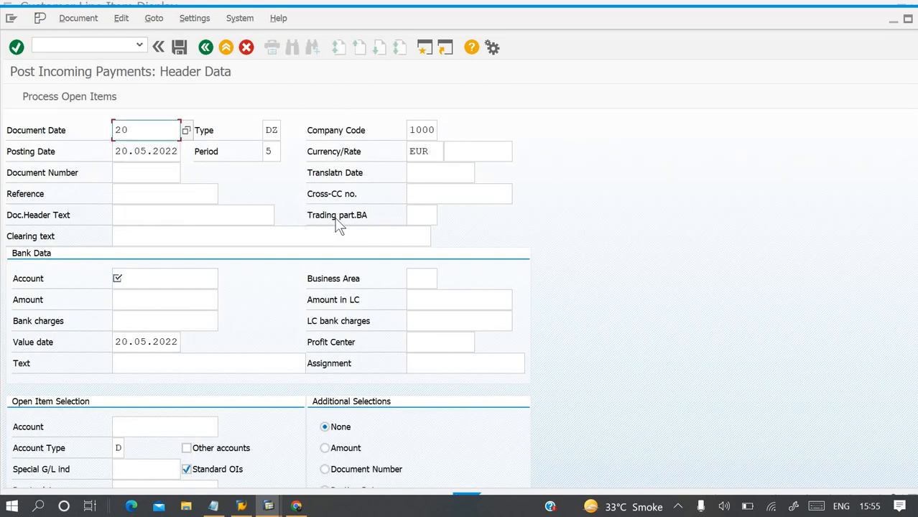
Set the payment's document date to 20.05.2022 and its document header text to "Customer payment".
{"action": "type", "text": "20.05.2022"}
{"action": "key", "text": "Tab"}
{"action": "key", "text": "Tab"}
{"action": "key", "text": "Tab"}
{"action": "key", "text": "Tab"}
{"action": "key", "text": "Tab"}
{"action": "key", "text": "Tab"}
{"action": "key", "text": "Tab"}
{"action": "key", "text": "Tab"}
{"action": "key", "text": "Tab"}
{"action": "key", "text": "Tab"}
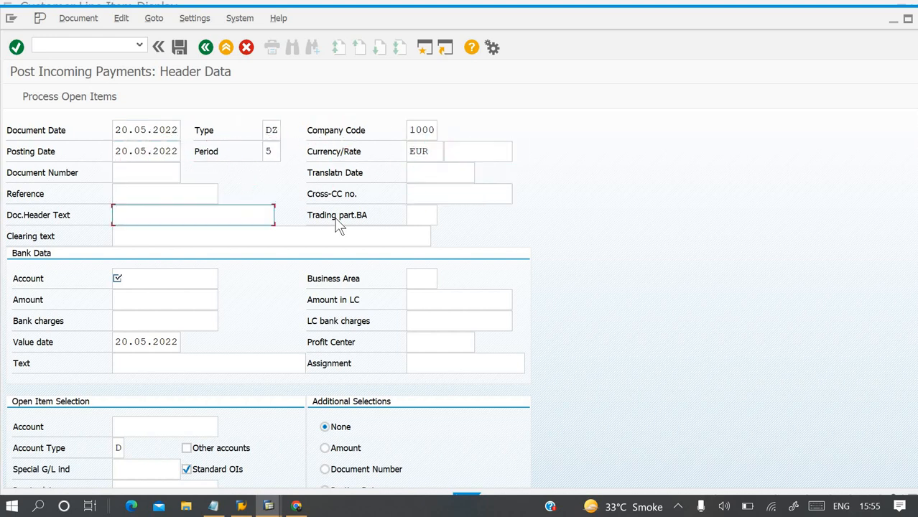
{"action": "type", "text": "Customer"}
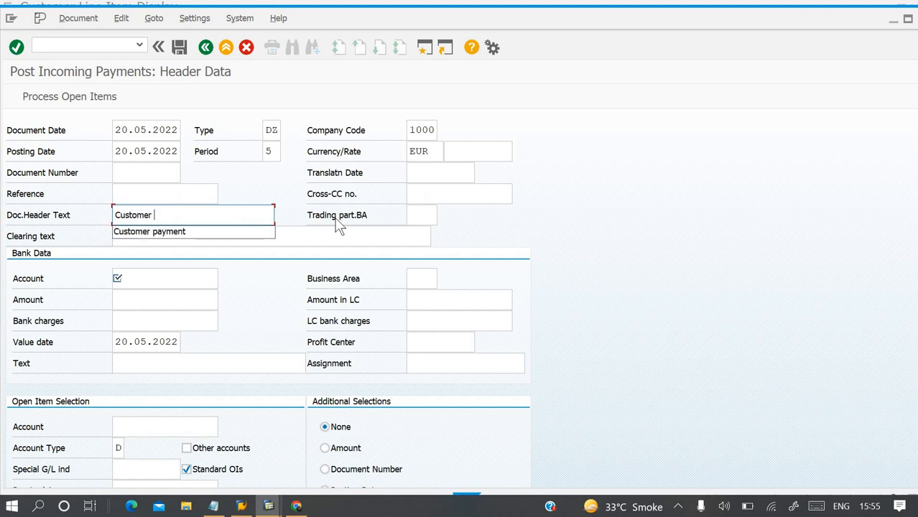
{"action": "key", "text": "Down"}
{"action": "key", "text": "Tab"}
{"action": "key", "text": "Tab"}
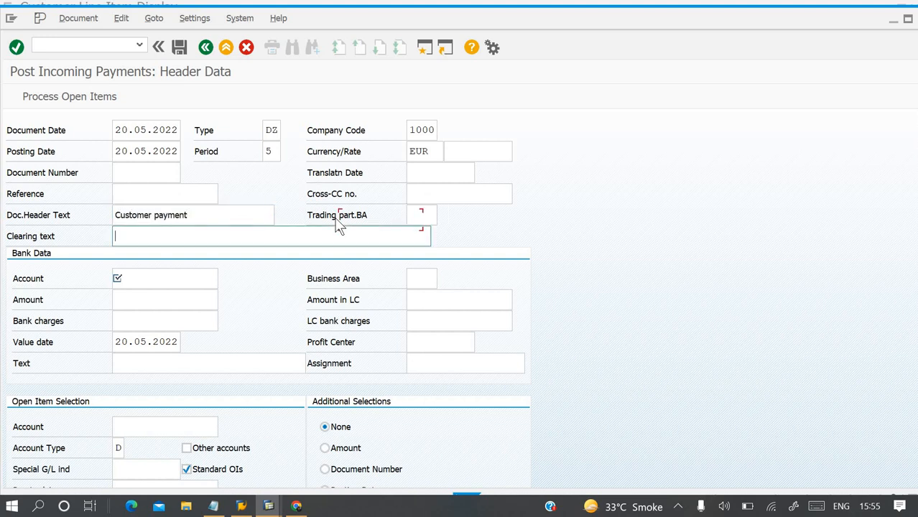
{"action": "key", "text": "Tab"}
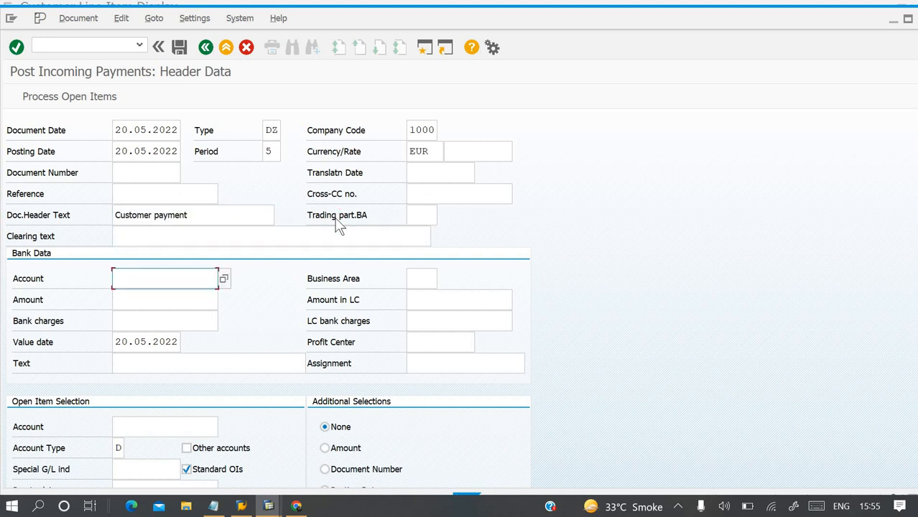
Enter the bank account number and an amount of 15000 in the payment's bank data.
{"action": "type", "text": "113100"}
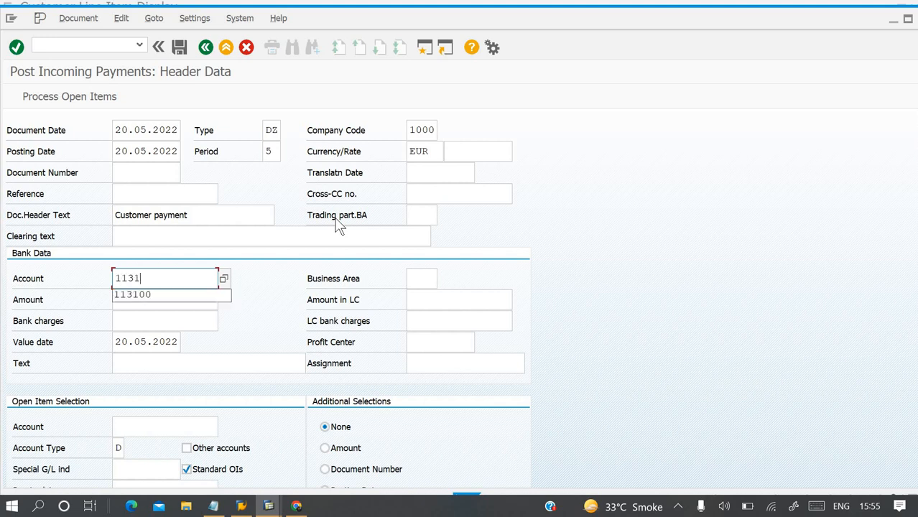
{"action": "key", "text": "Tab"}
{"action": "key", "text": "Tab"}
{"action": "key", "text": "Tab"}
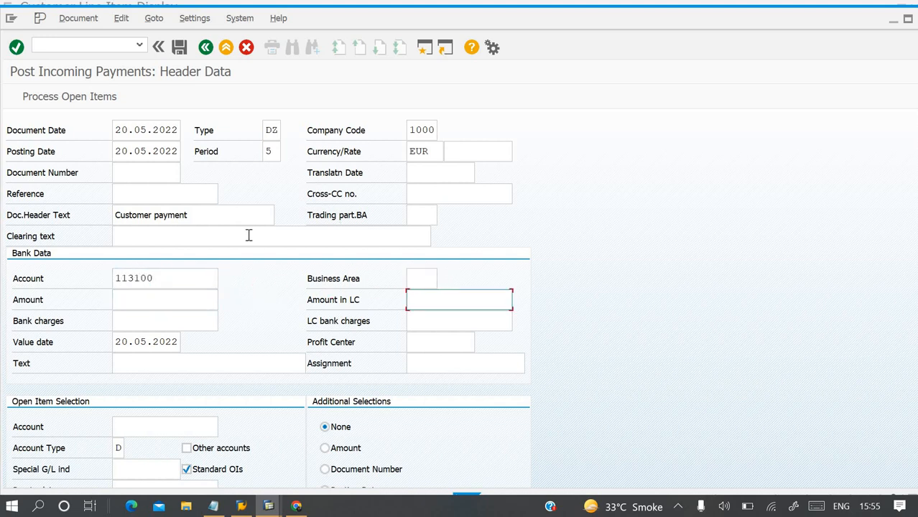
{"action": "left_click", "coordinate": [191, 304]}
{"action": "type", "text": "1"}
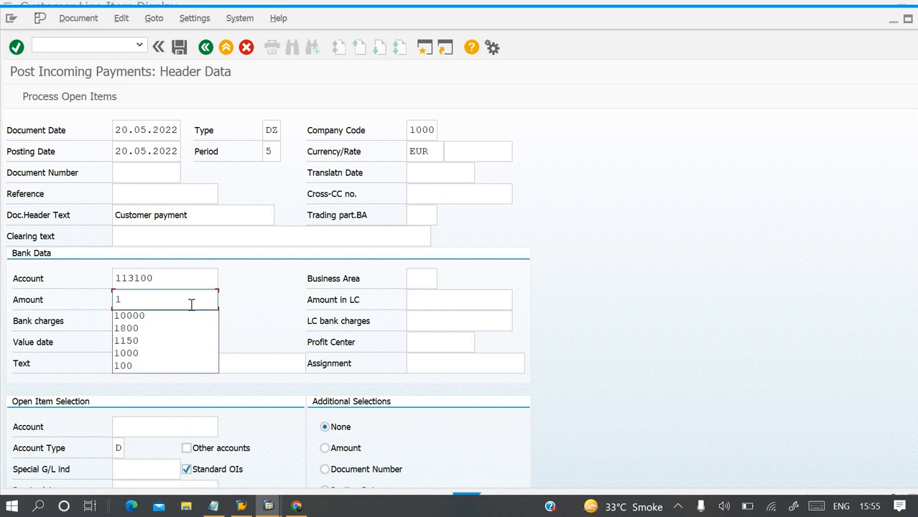
{"action": "type", "text": "5000"}
{"action": "key", "text": "Tab"}
{"action": "key", "text": "Tab"}
{"action": "key", "text": "Tab"}
{"action": "key", "text": "Tab"}
{"action": "key", "text": "Tab"}
{"action": "key", "text": "Tab"}
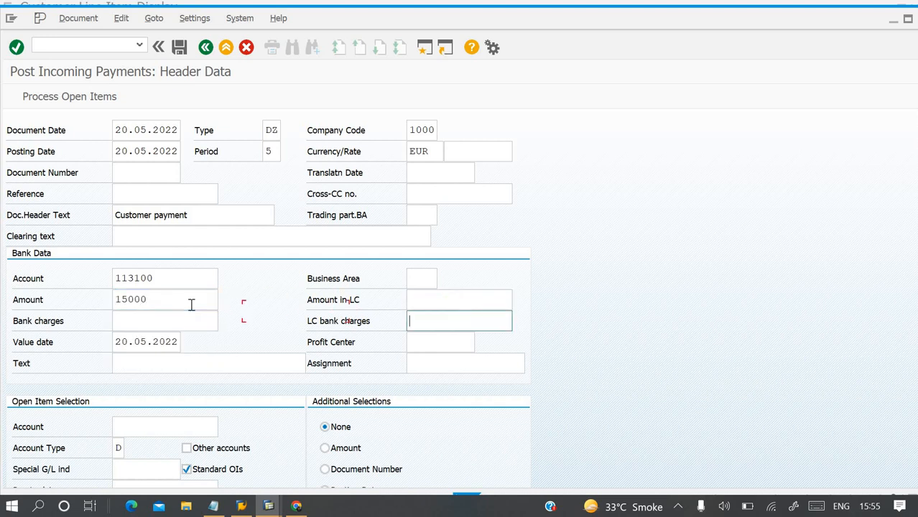
Set the bank data text to "Being payment rec.".
{"action": "type", "text": "Being"}
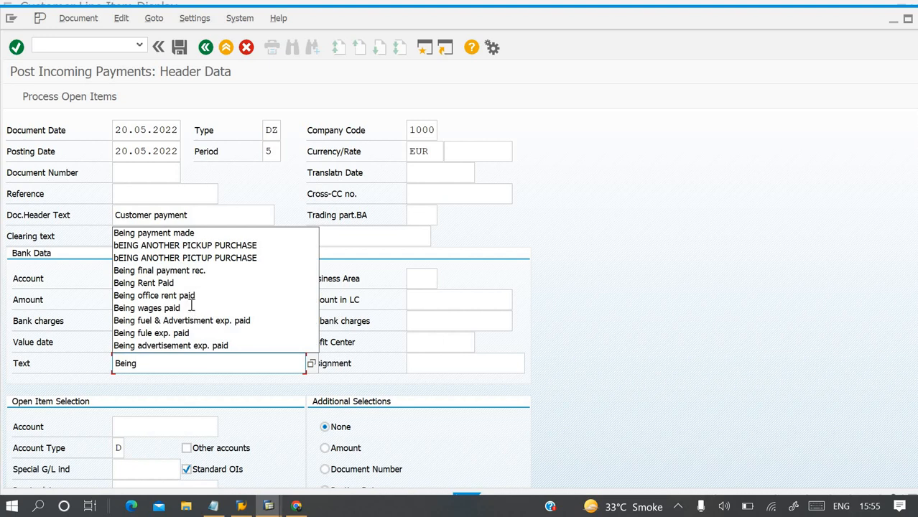
{"action": "type", "text": " payment rec."}
{"action": "key", "text": "Tab"}
{"action": "key", "text": "Tab"}
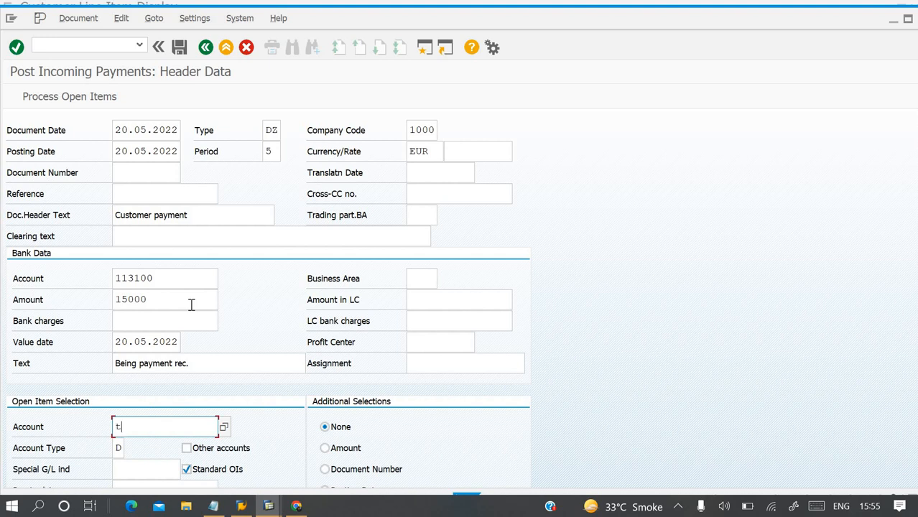
Enter the customer's account number for open item selection, process the open items and post the incoming payment.
{"action": "key", "text": "BackSpace"}
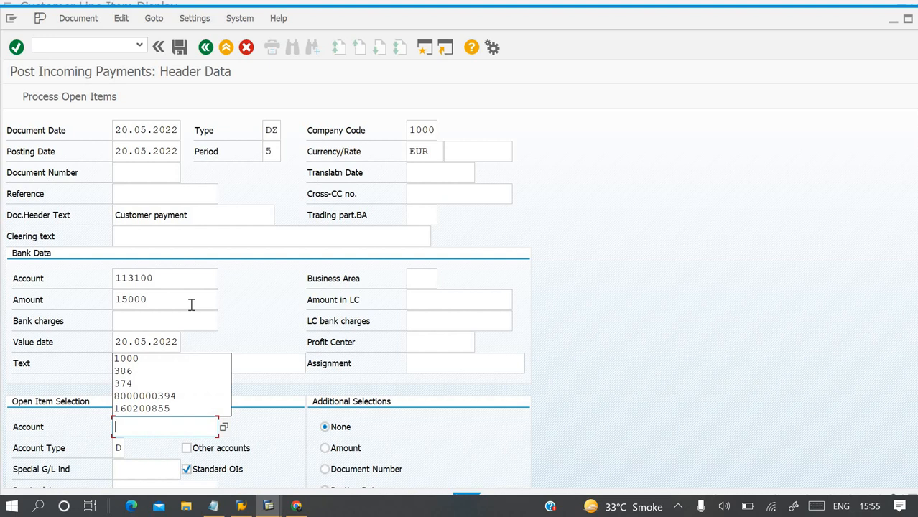
{"action": "type", "text": "T-L64A01"}
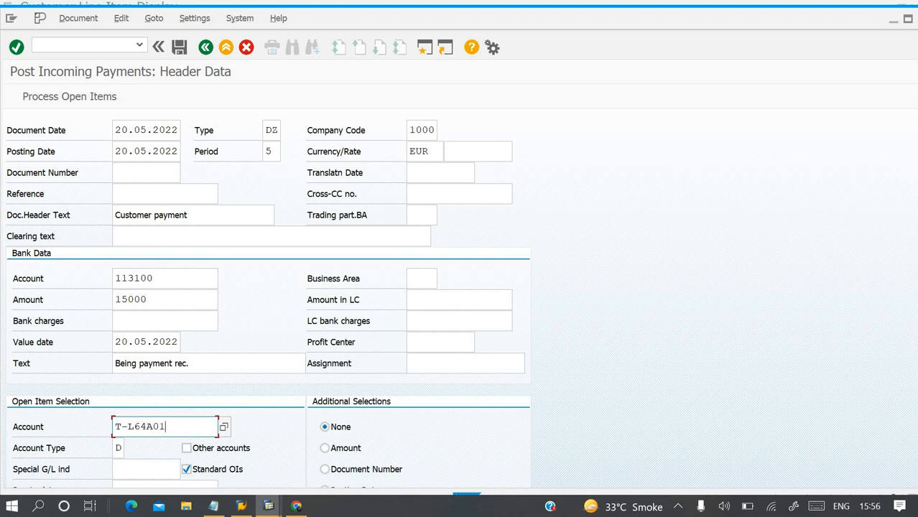
{"action": "left_click", "coordinate": [80, 105]}
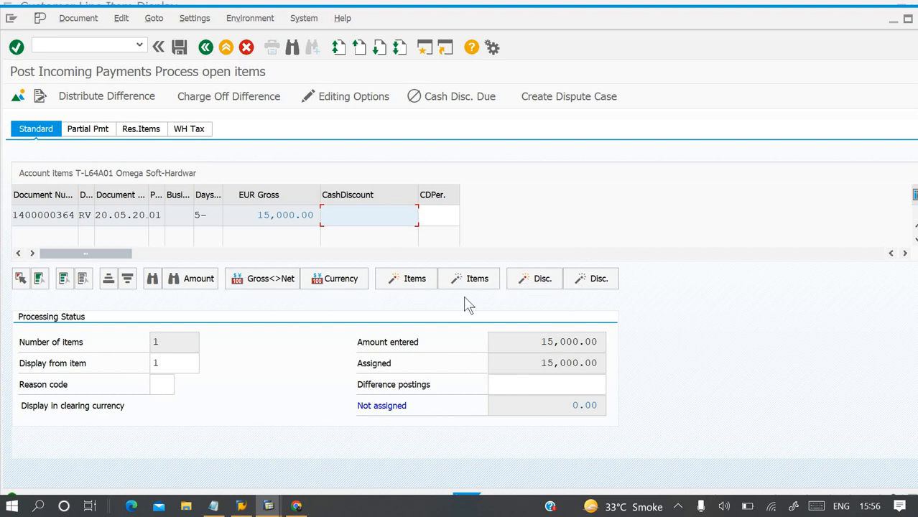
{"action": "key", "text": "ctrl+s"}
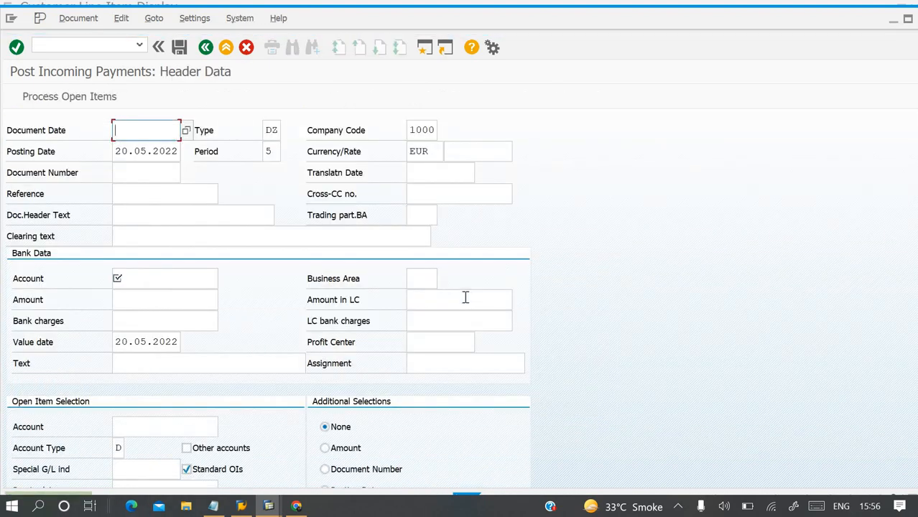
Open the long text of the payment's posting message and copy the full message line.
{"action": "left_click", "coordinate": [908, 19]}
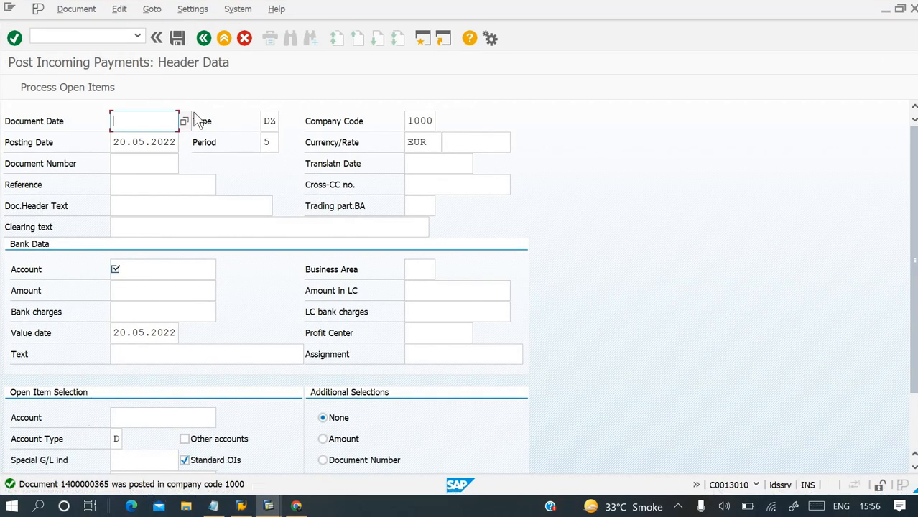
{"action": "left_click", "coordinate": [193, 11]}
{"action": "left_click", "coordinate": [98, 485]}
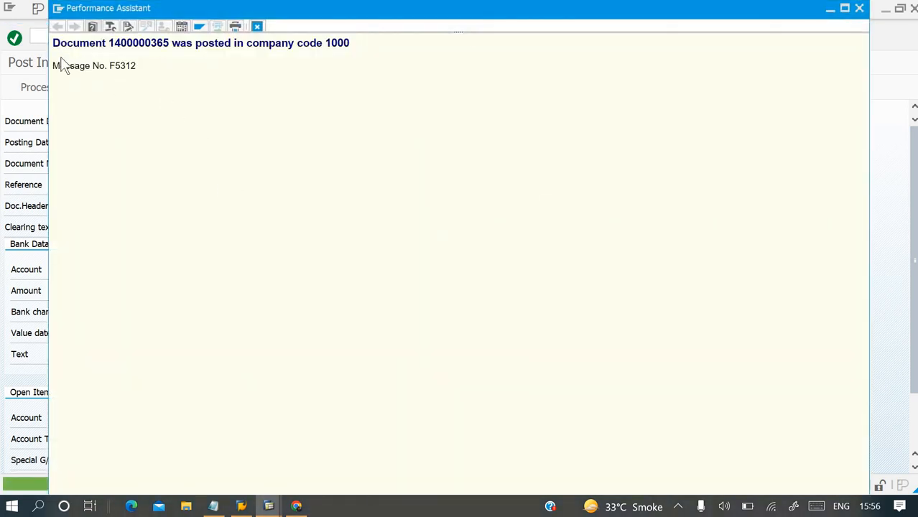
{"action": "left_click_drag", "start_coordinate": [53, 43], "coordinate": [429, 53]}
{"action": "key", "text": "ctrl+c"}
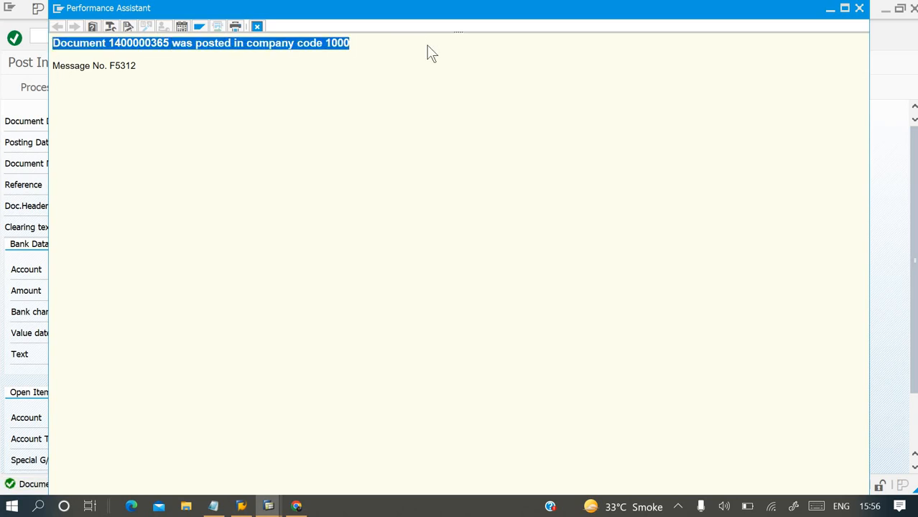
In the Notepad process notes, append "=" and the copied posting message to the "Receipt Amount from Customer [F-28]" line.
{"action": "left_click", "coordinate": [214, 507]}
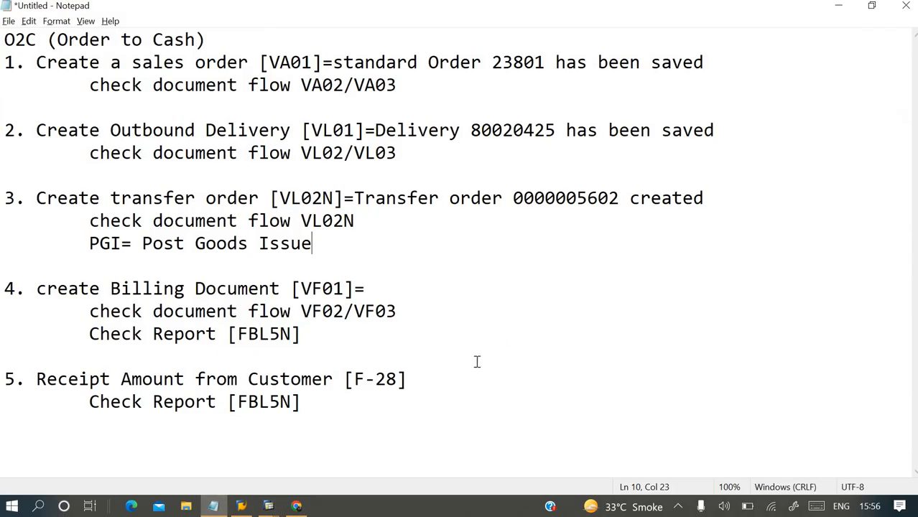
{"action": "left_click", "coordinate": [447, 374]}
{"action": "type", "text": "="}
{"action": "key", "text": "ctrl+v"}
{"action": "left_click", "coordinate": [385, 288]}
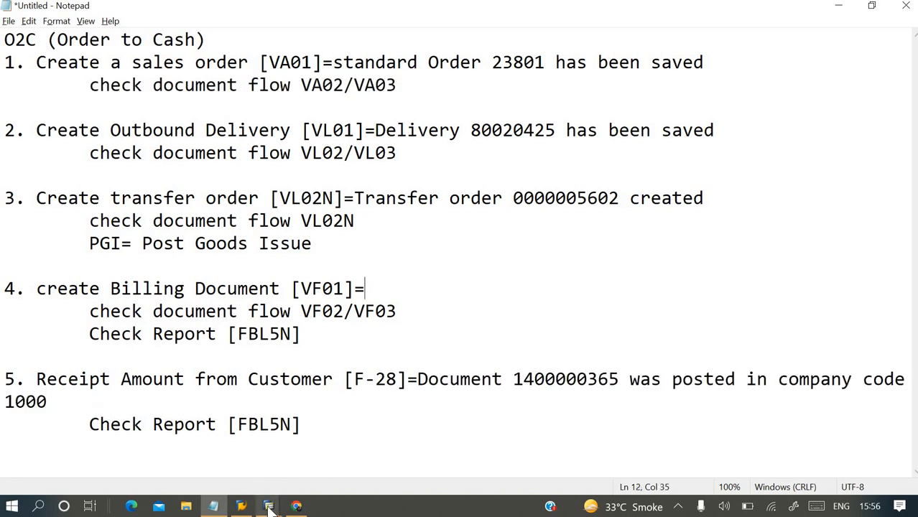
Switch back to SAP, leave the incoming payments entry, and refresh the open items list in the Customer Line Item Display.
{"action": "mouse_move", "coordinate": [267, 507]}
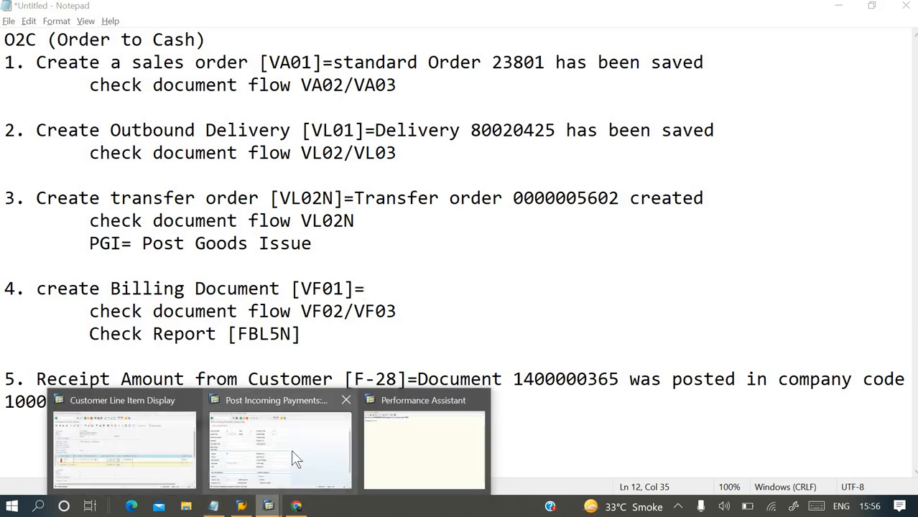
{"action": "left_click", "coordinate": [290, 458]}
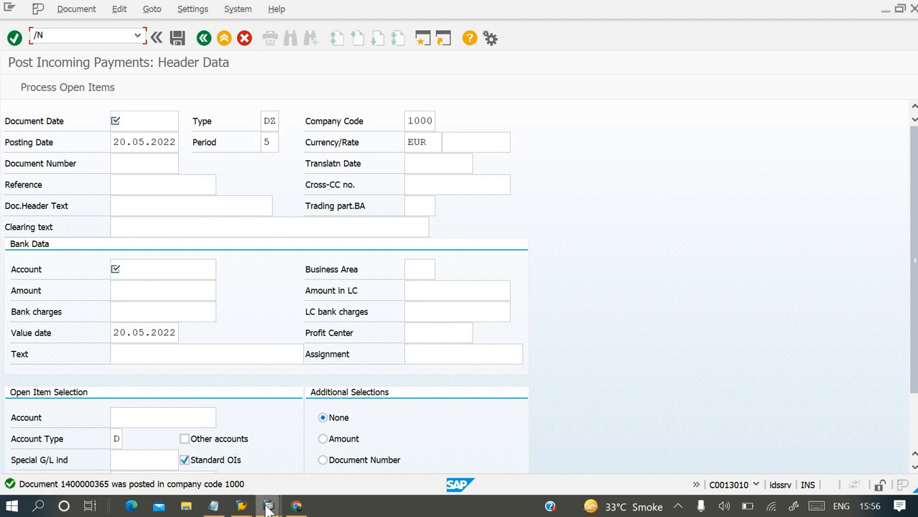
{"action": "mouse_move", "coordinate": [267, 505]}
{"action": "left_click", "coordinate": [164, 447]}
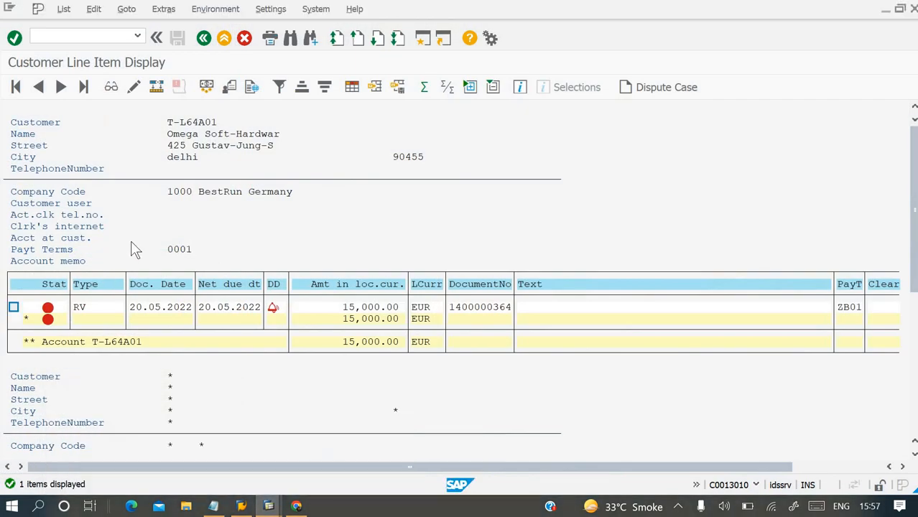
{"action": "left_click", "coordinate": [63, 8]}
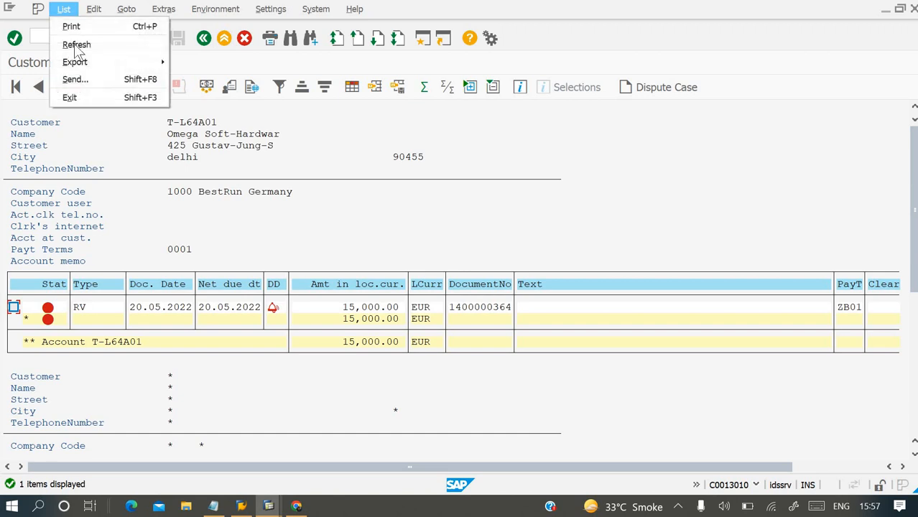
{"action": "left_click", "coordinate": [78, 48]}
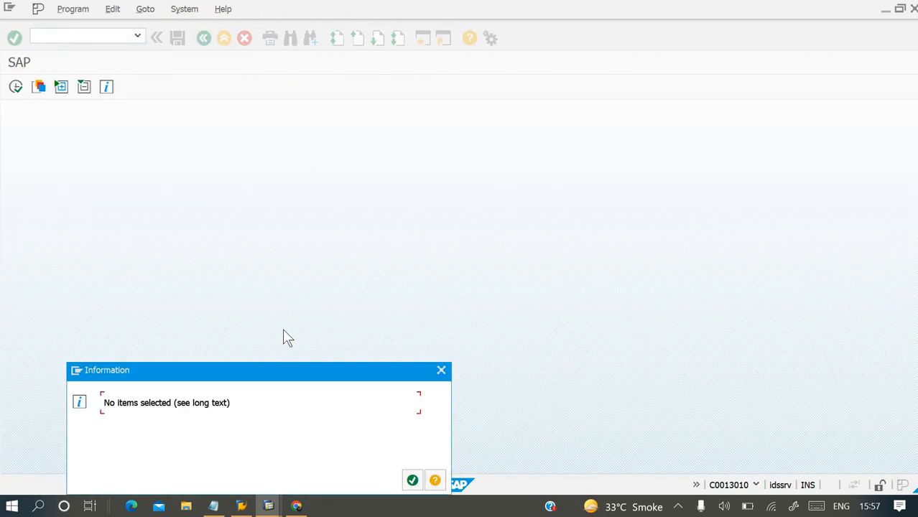
{"action": "left_click", "coordinate": [414, 481]}
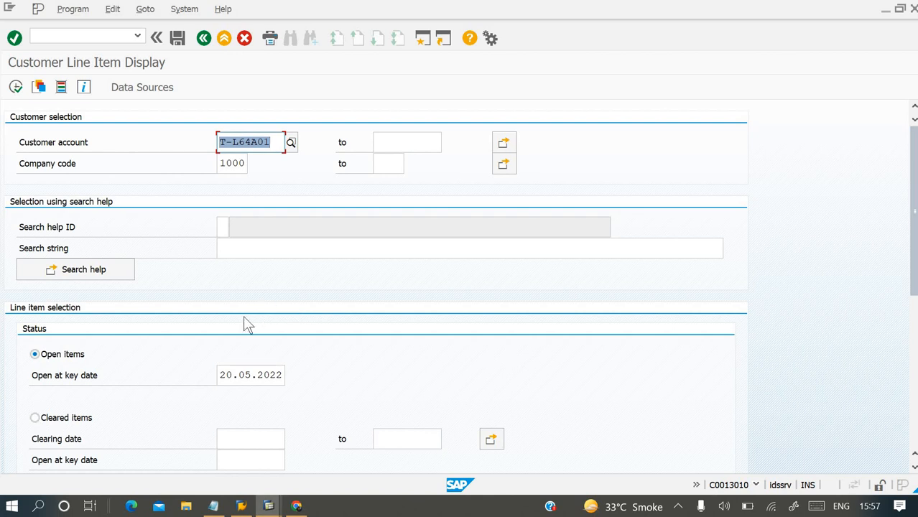
Change the line item selection status to Cleared items and run the customer line item report.
{"action": "scroll", "coordinate": [244, 316], "scroll_direction": "down", "scroll_amount": 2}
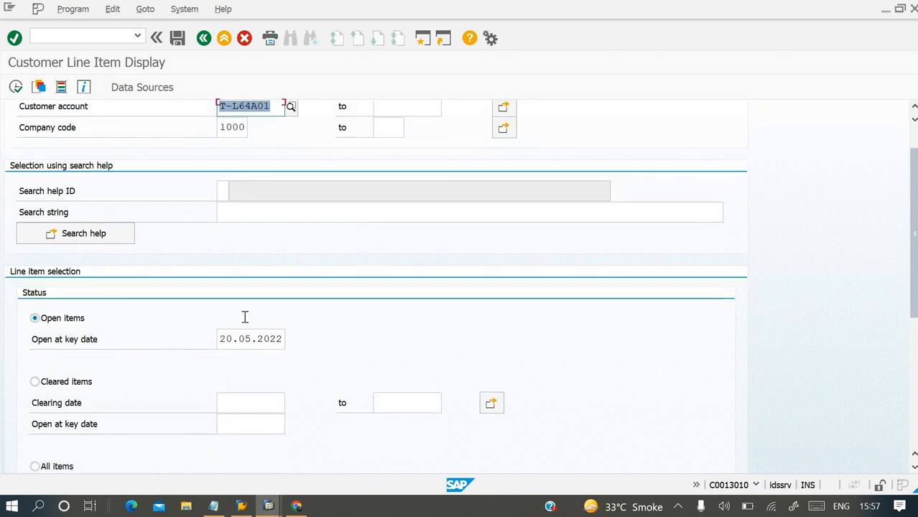
{"action": "scroll", "coordinate": [245, 317], "scroll_direction": "down", "scroll_amount": 2}
{"action": "left_click", "coordinate": [46, 352]}
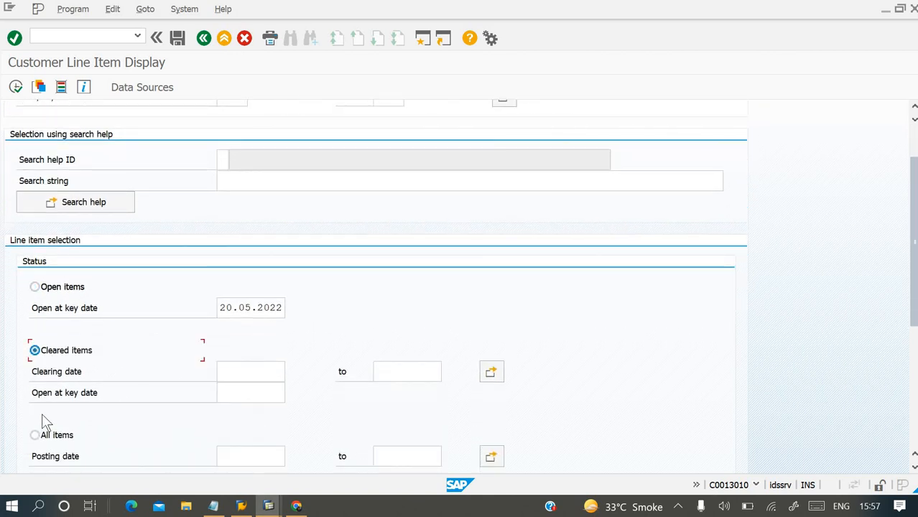
{"action": "left_click", "coordinate": [18, 88]}
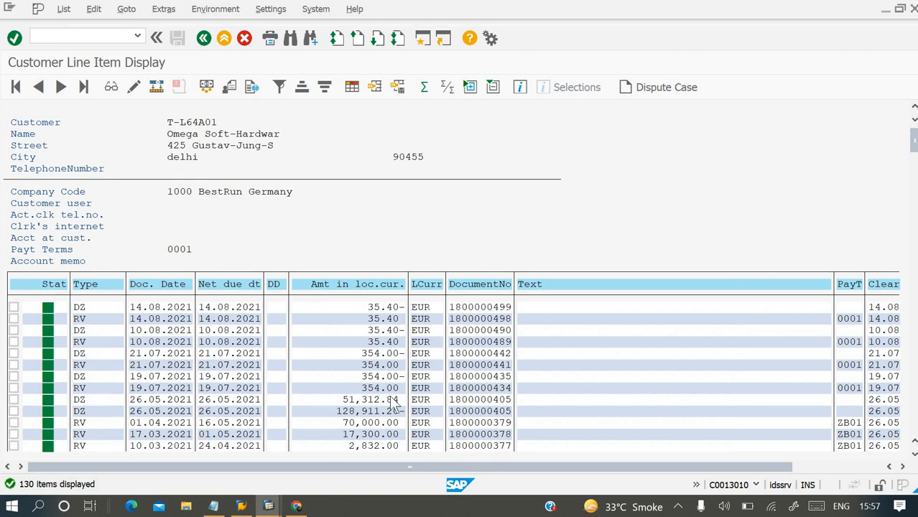
Sort the cleared items by document date in descending order and examine the newest payment's amount and clearing columns.
{"action": "scroll", "coordinate": [394, 407], "scroll_direction": "down", "scroll_amount": 1}
{"action": "scroll", "coordinate": [228, 325], "scroll_direction": "down", "scroll_amount": 1}
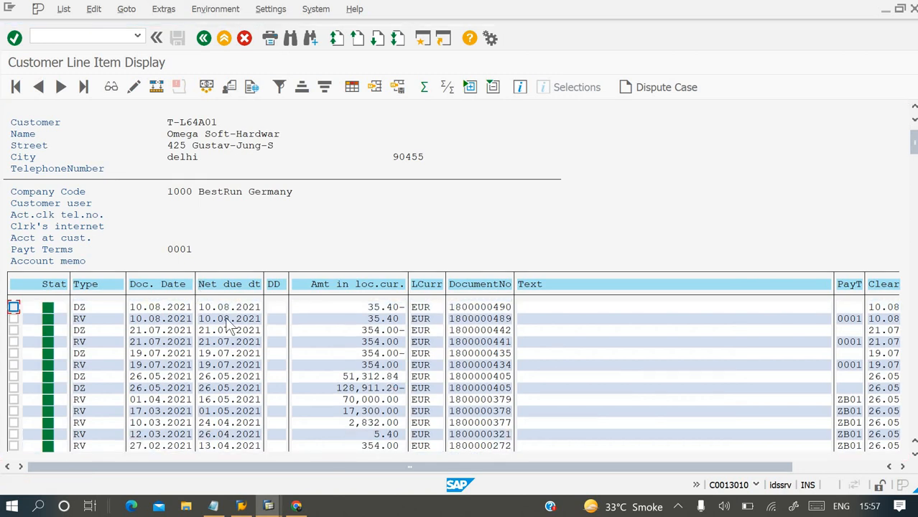
{"action": "scroll", "coordinate": [155, 287], "scroll_direction": "up", "scroll_amount": 1}
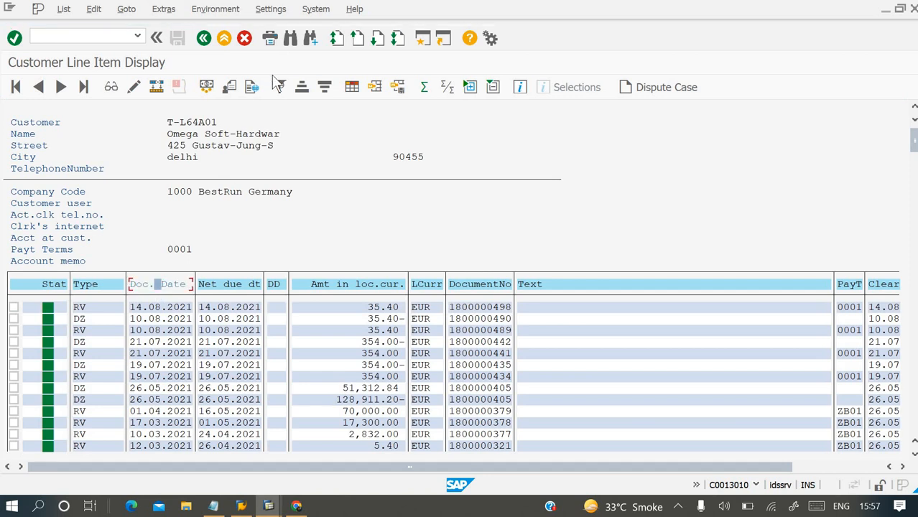
{"action": "left_click", "coordinate": [326, 87]}
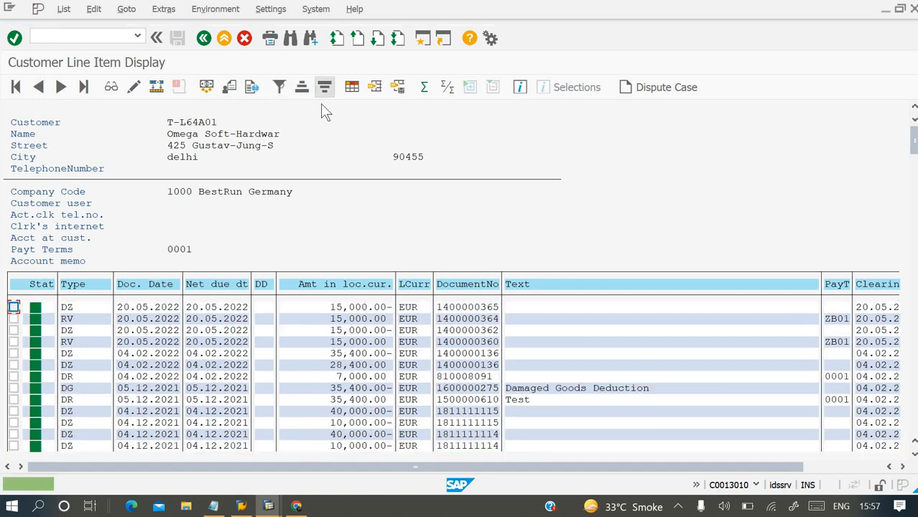
{"action": "left_click", "coordinate": [339, 307]}
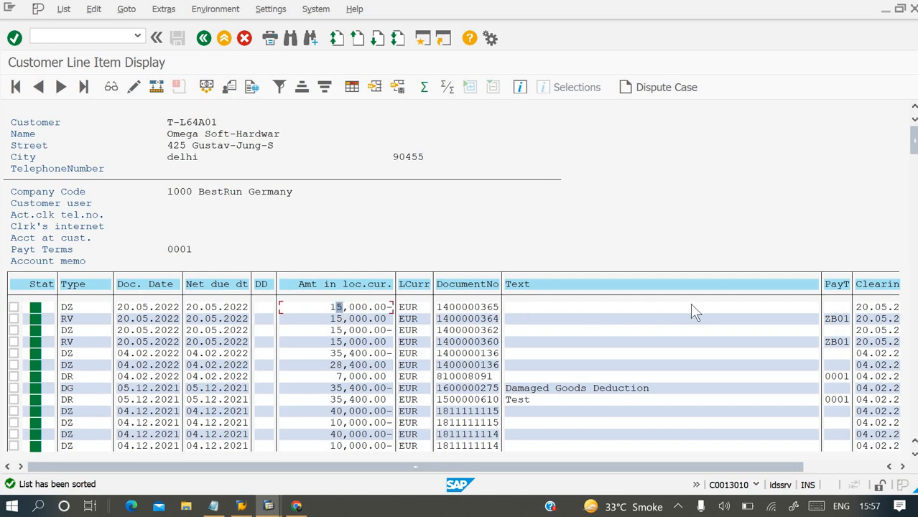
{"action": "left_click", "coordinate": [819, 467]}
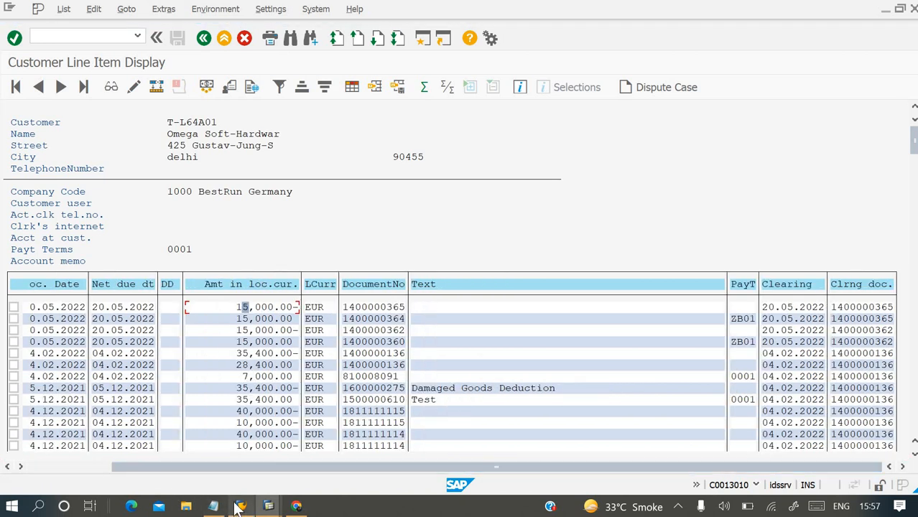
Switch to Notepad and review the Post Goods Issue and FBL5N report lines in the order-to-cash notes.
{"action": "left_click", "coordinate": [218, 509]}
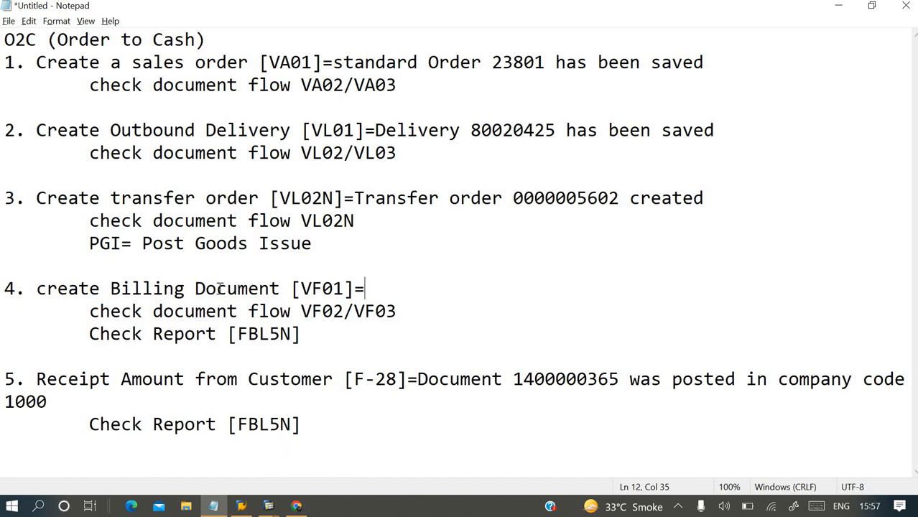
{"action": "left_click_drag", "start_coordinate": [89, 244], "coordinate": [353, 238]}
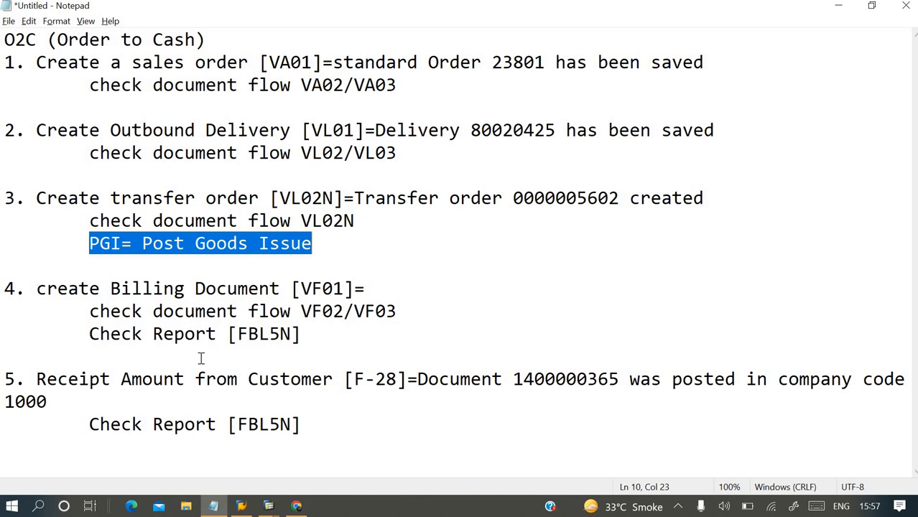
{"action": "left_click_drag", "start_coordinate": [87, 333], "coordinate": [306, 342]}
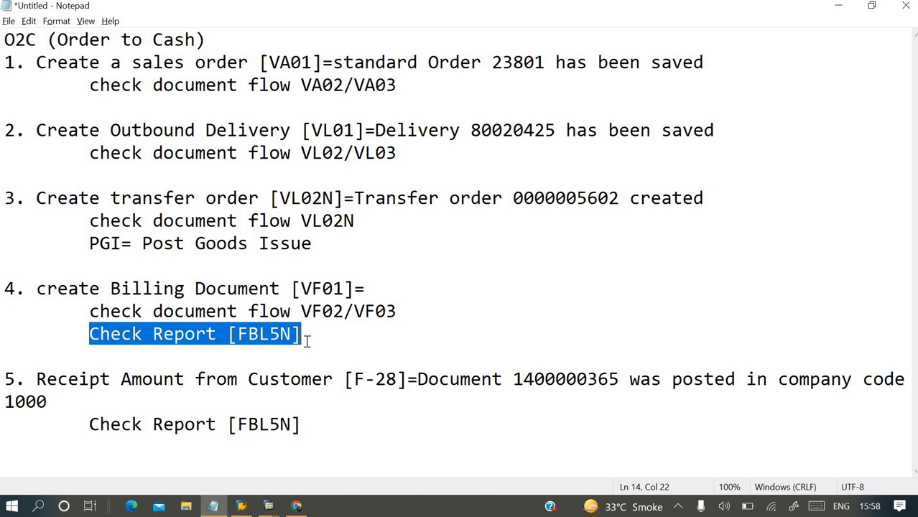
{"action": "left_click", "coordinate": [164, 239]}
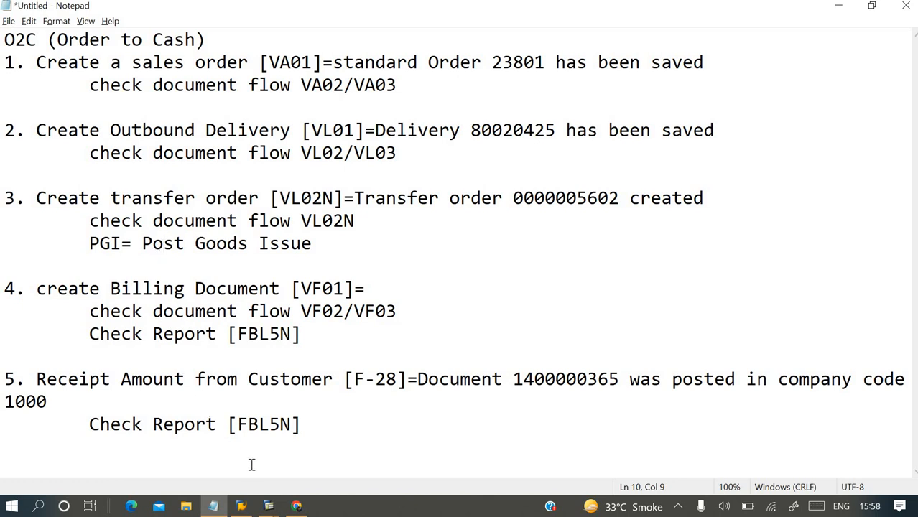
{"action": "left_click", "coordinate": [248, 357]}
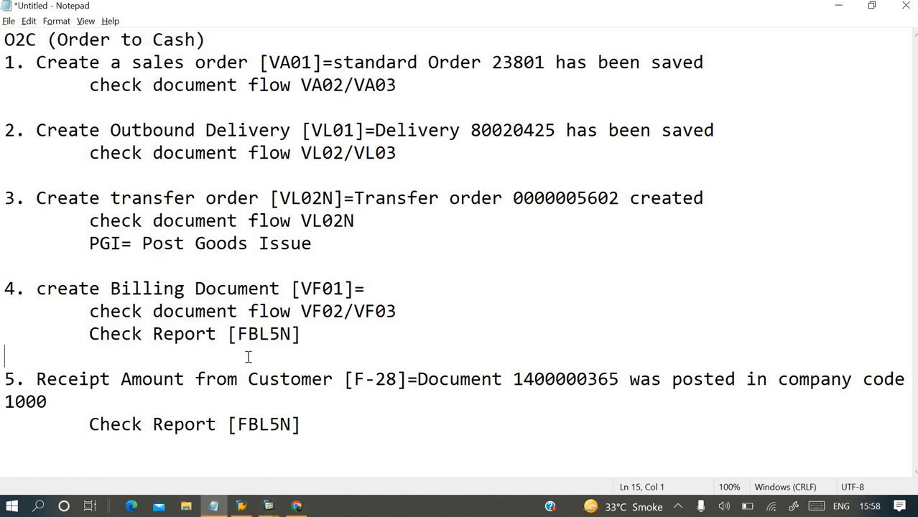